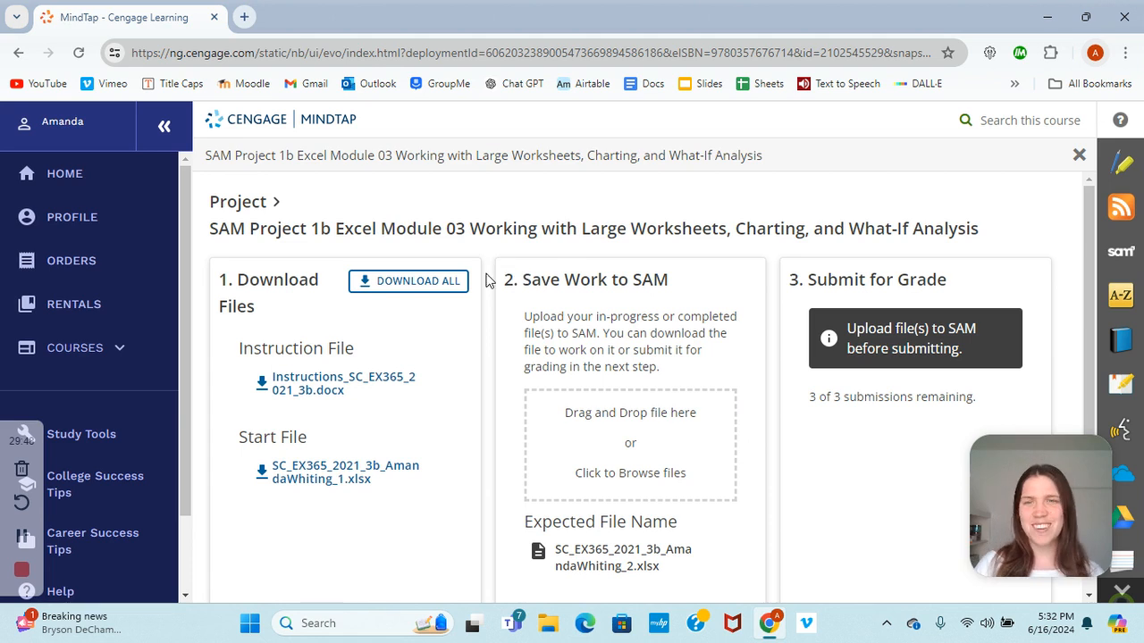
- Download all SAM Project 1b Module 03 files and open the downloaded Excel start workbook
click(438, 284)
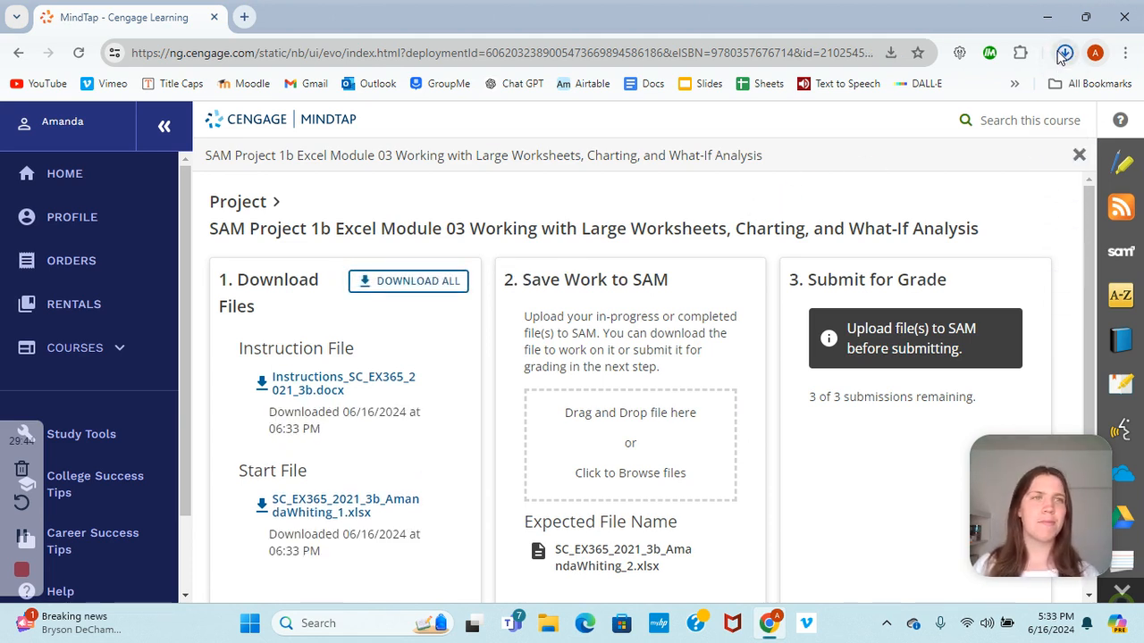
click(1063, 52)
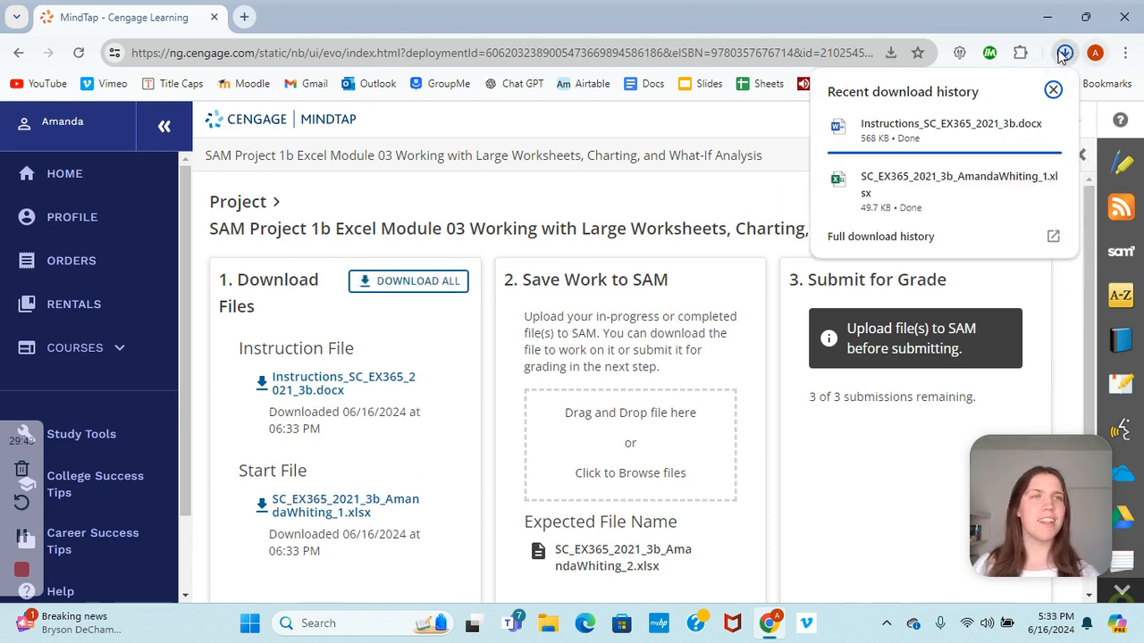
click(954, 182)
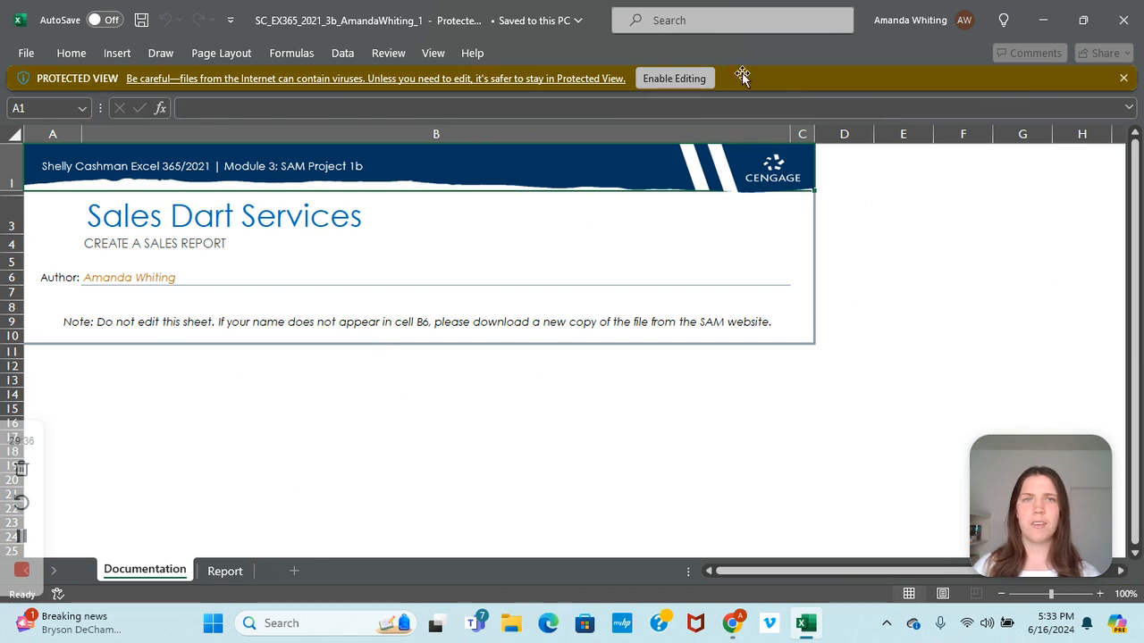
- Enable editing in the protected workbook and dismiss the subscription notice
click(704, 77)
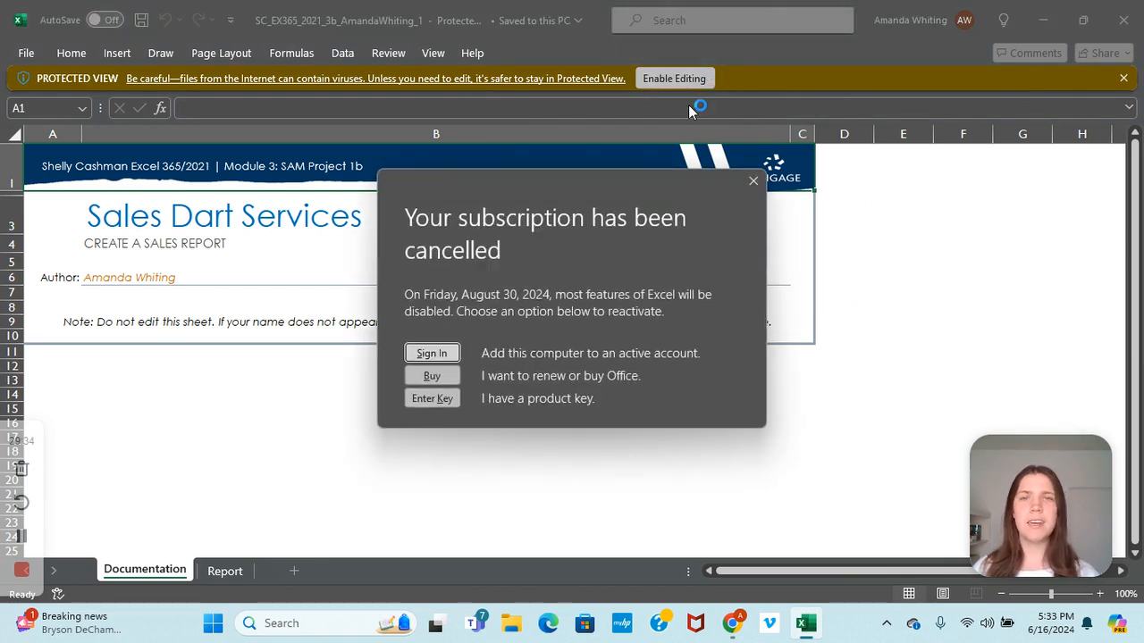
click(752, 184)
click(696, 78)
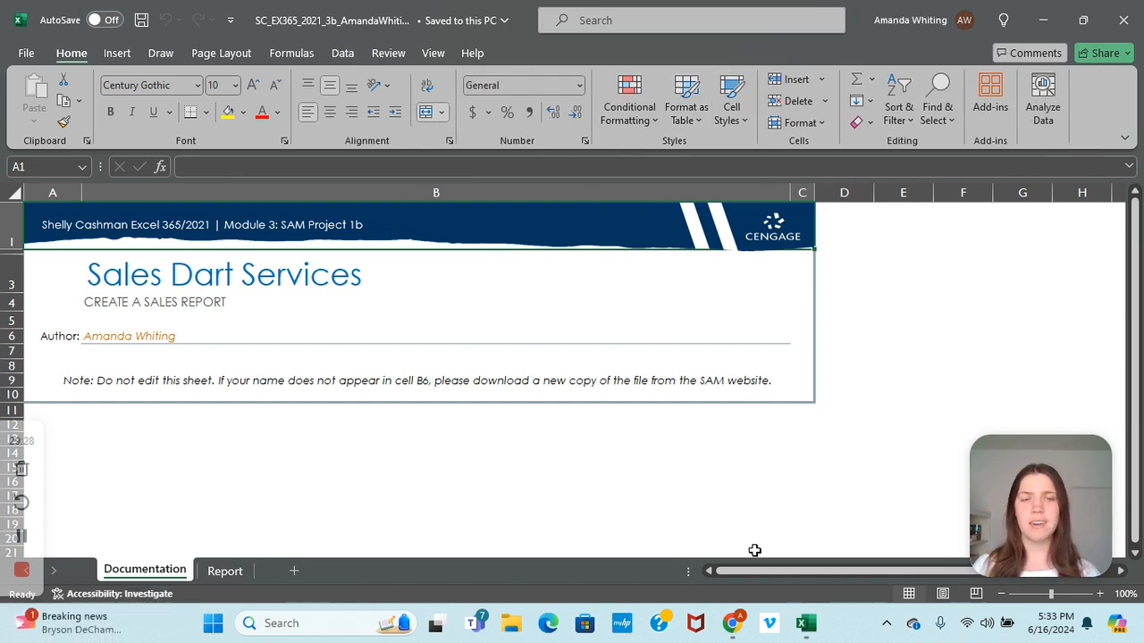
- Switch to the MindTap project page in Chrome and copy the expected file name without its .xlsx extension
click(732, 623)
scroll(643, 492, down, 3)
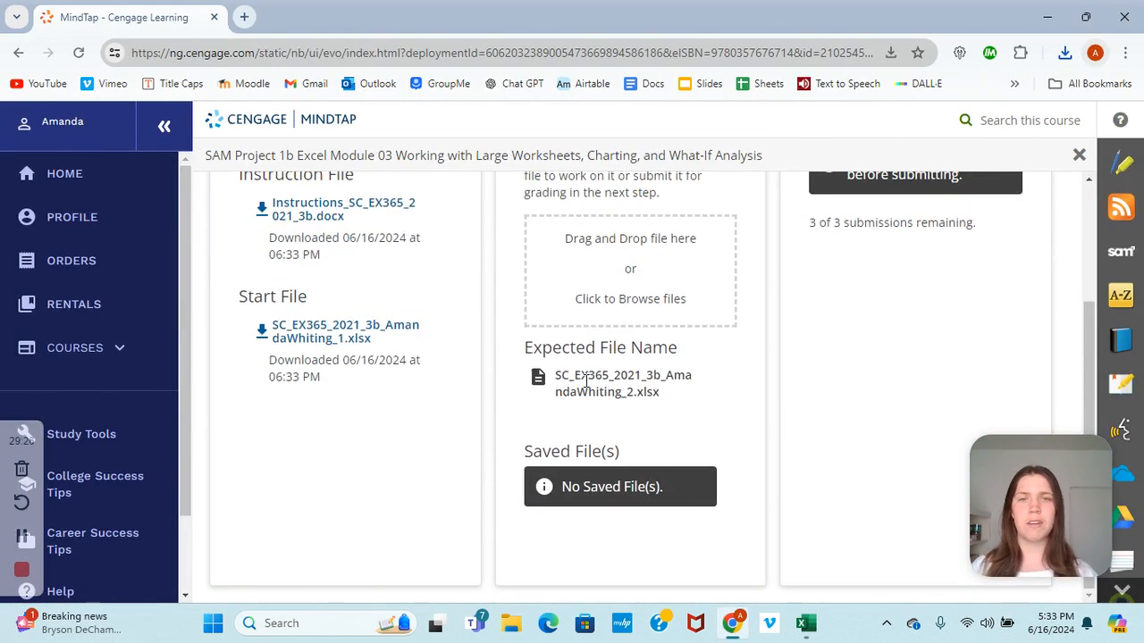
drag(555, 374, 628, 390)
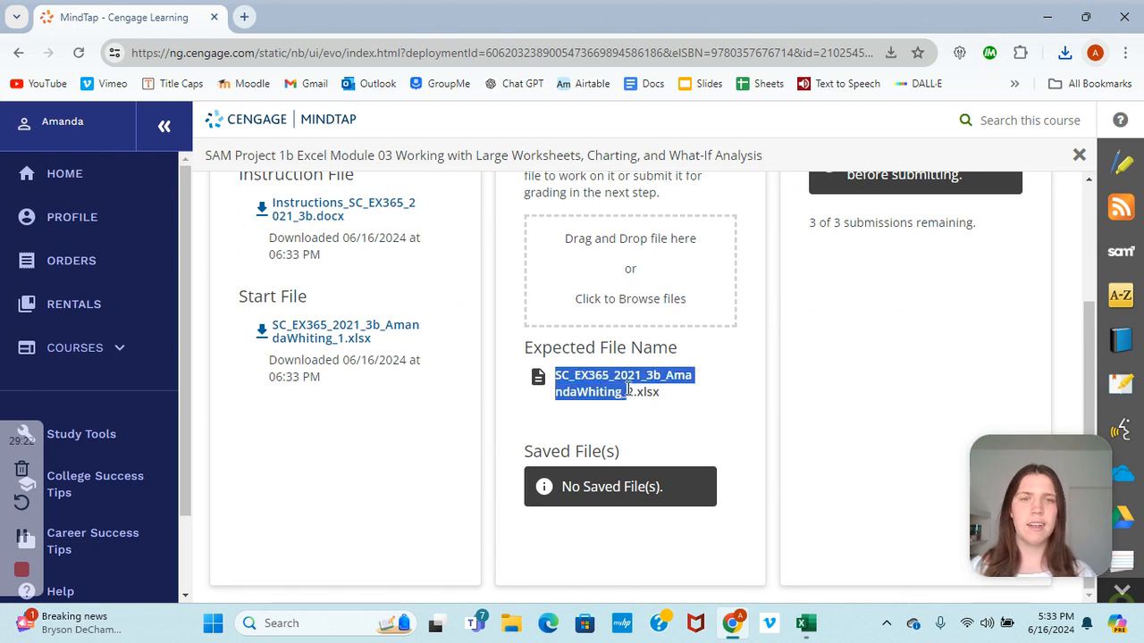
right_click(628, 389)
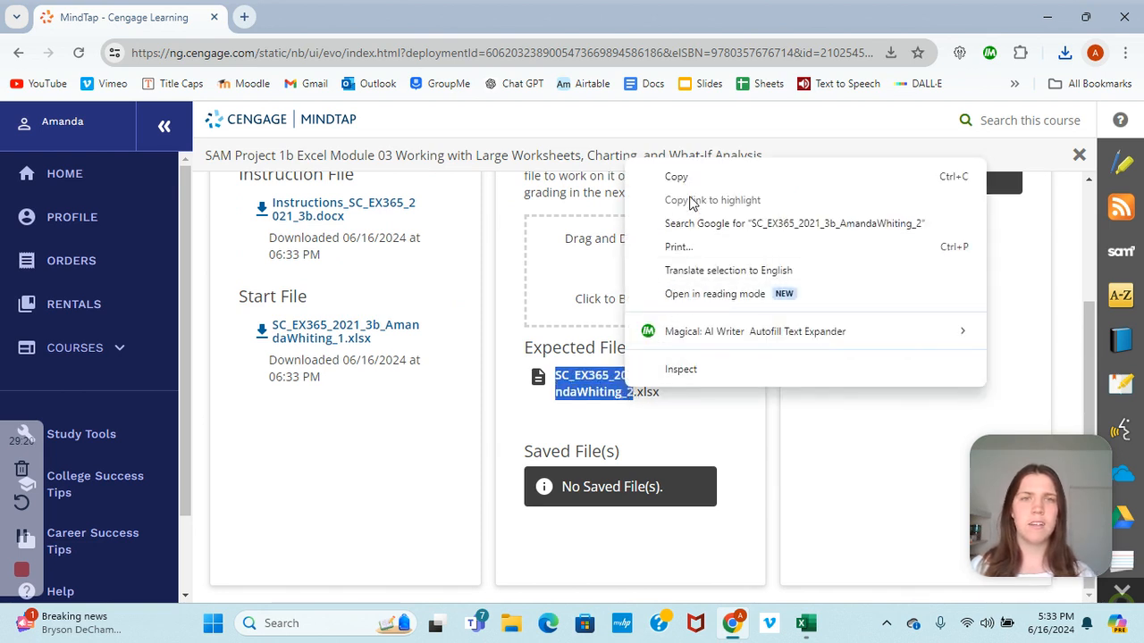
click(683, 179)
- Switch back to Excel and save the workbook in Downloads under the copied expected file name ending in _2
click(805, 622)
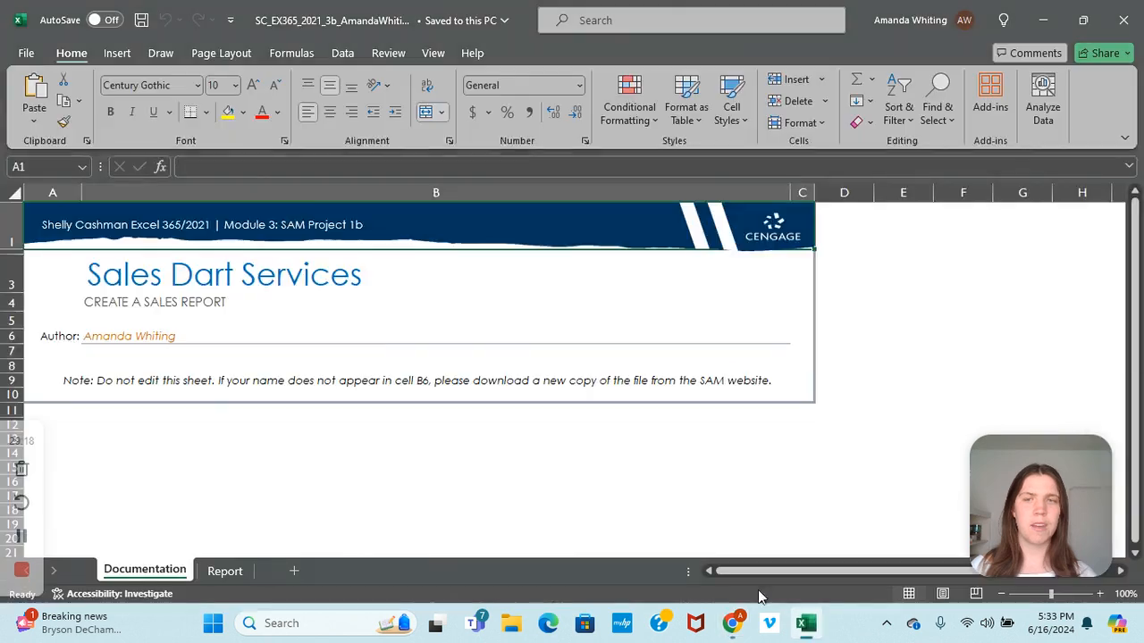
click(27, 55)
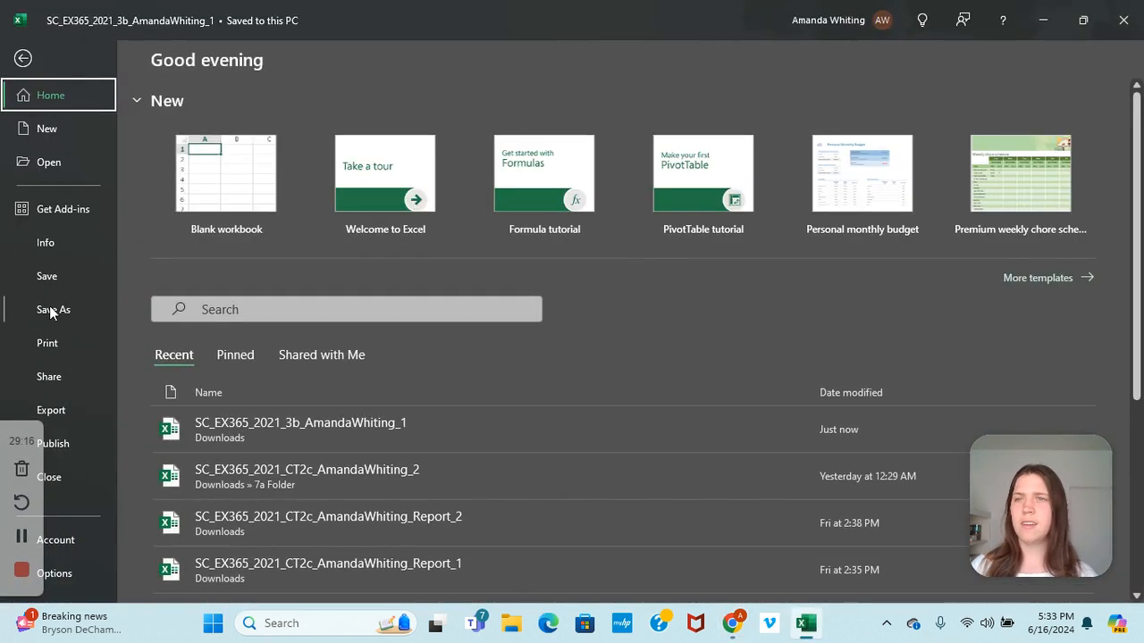
click(51, 308)
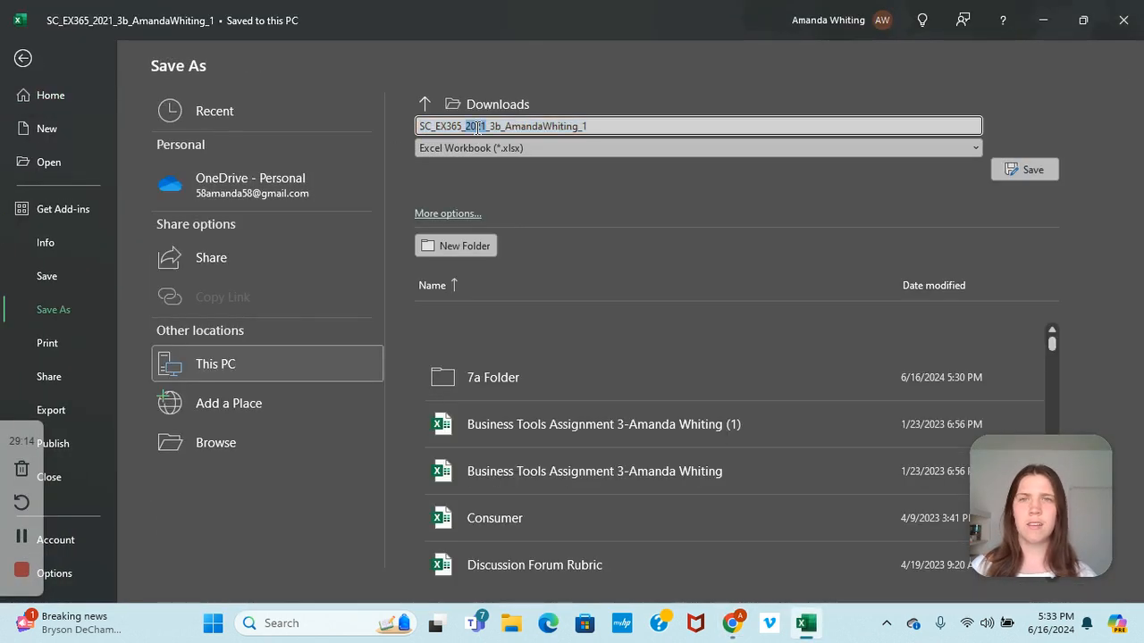
double_click(458, 135)
right_click(464, 136)
click(444, 177)
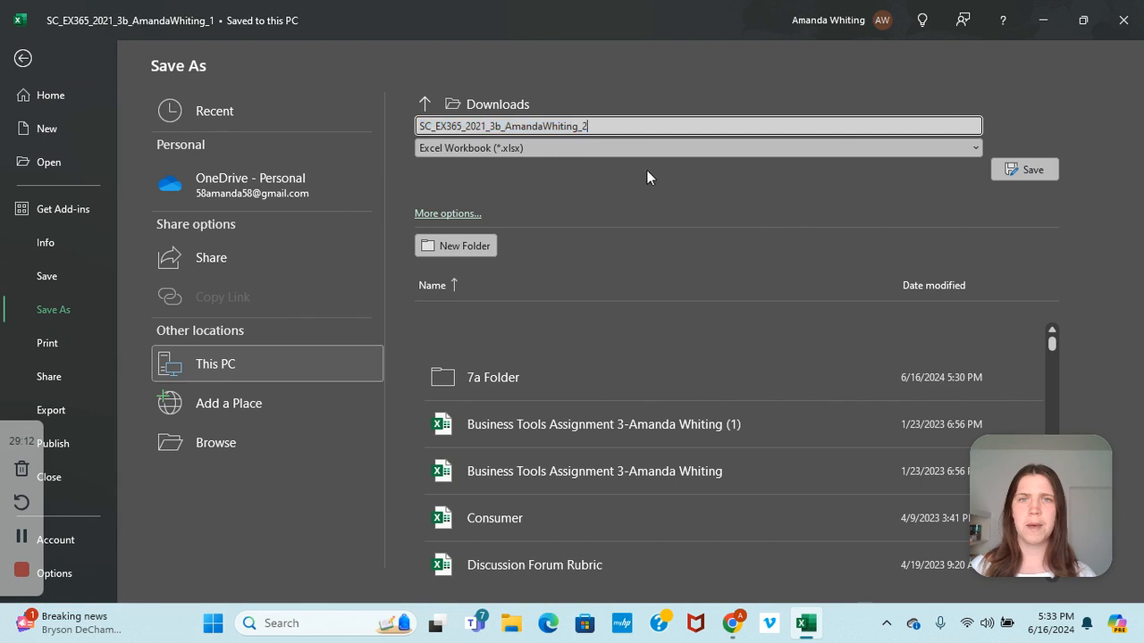
click(1043, 172)
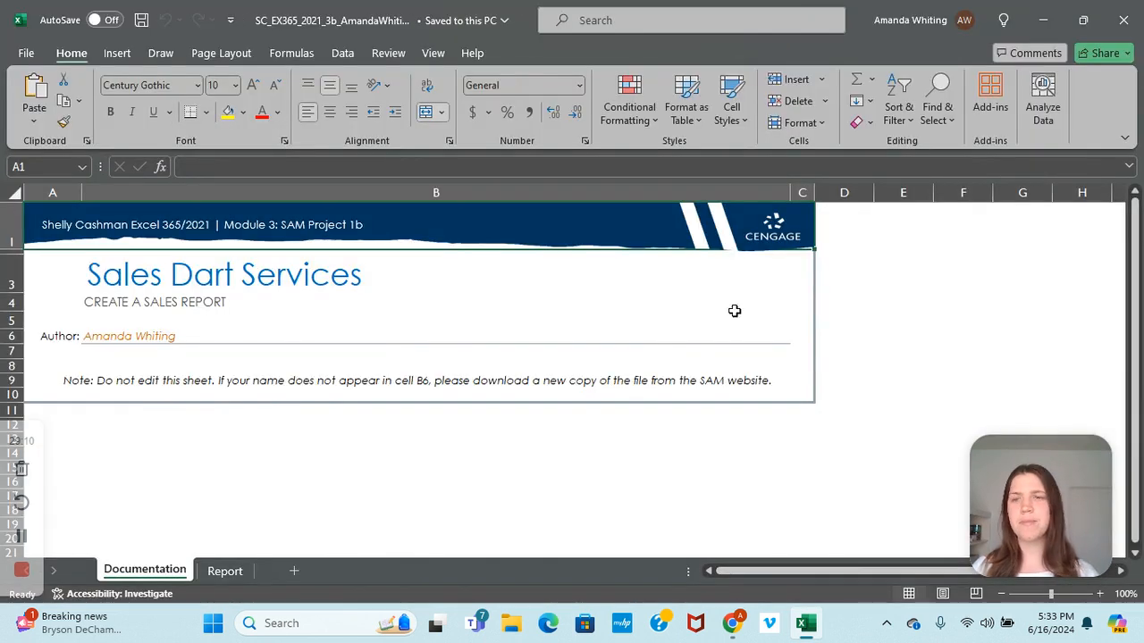
- Rename the Report worksheet as Sales Report
click(225, 573)
double_click(220, 572)
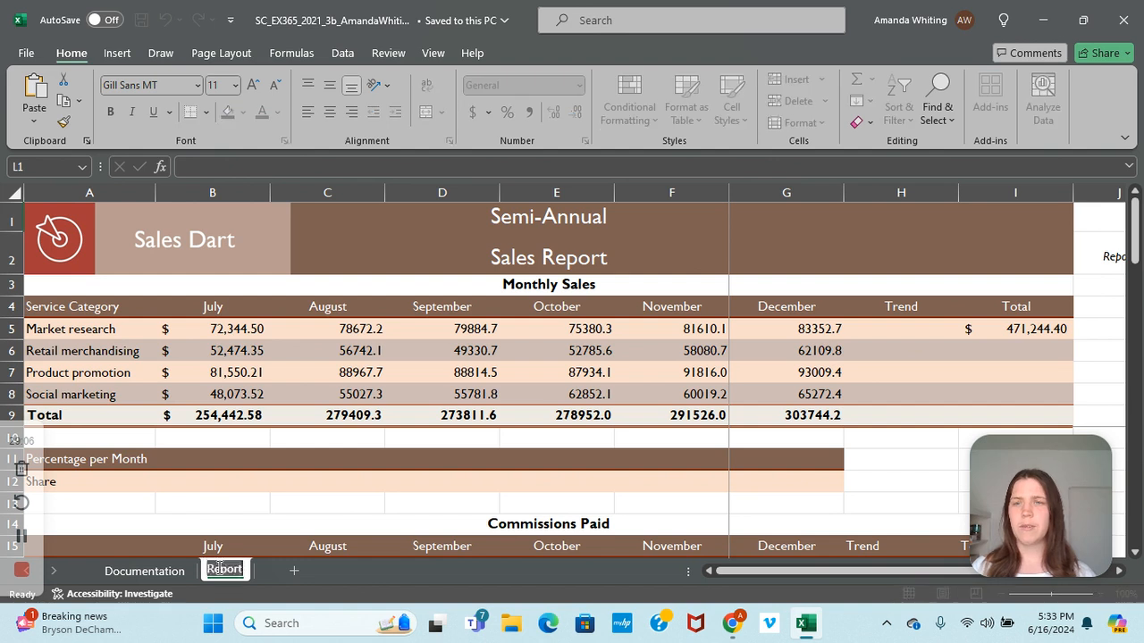
click(208, 572)
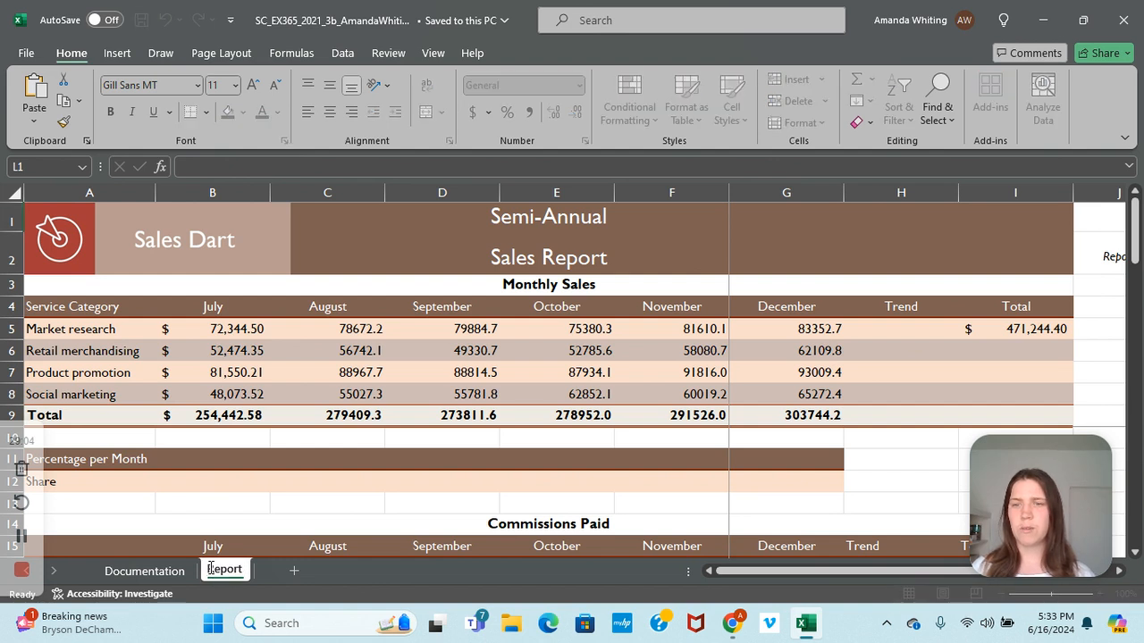
text(Sales)
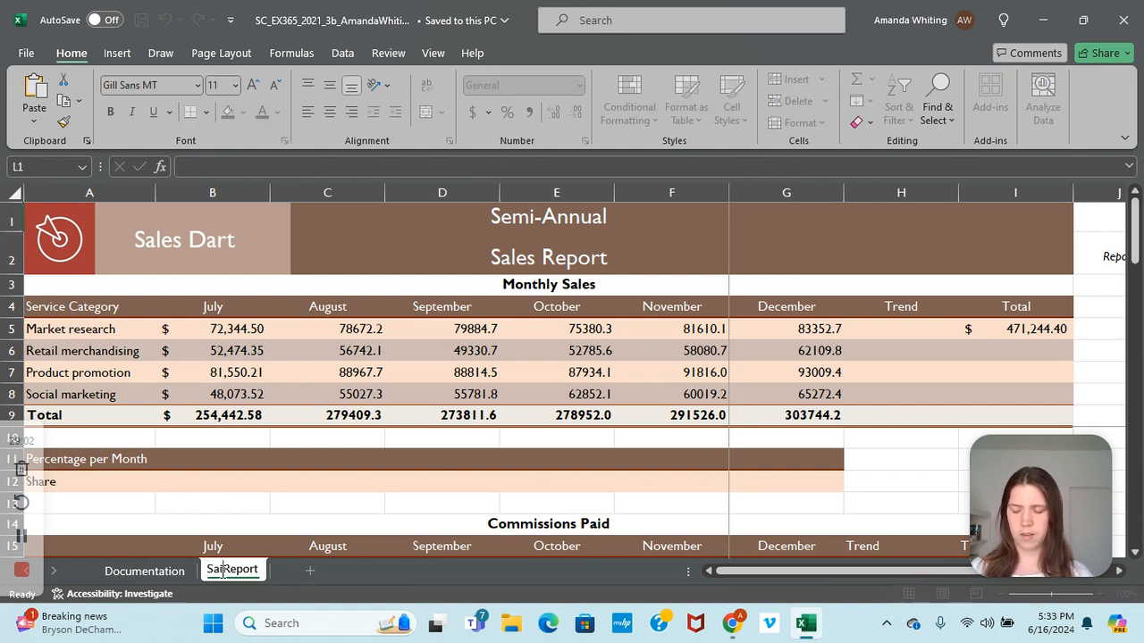
click(358, 479)
click(20, 537)
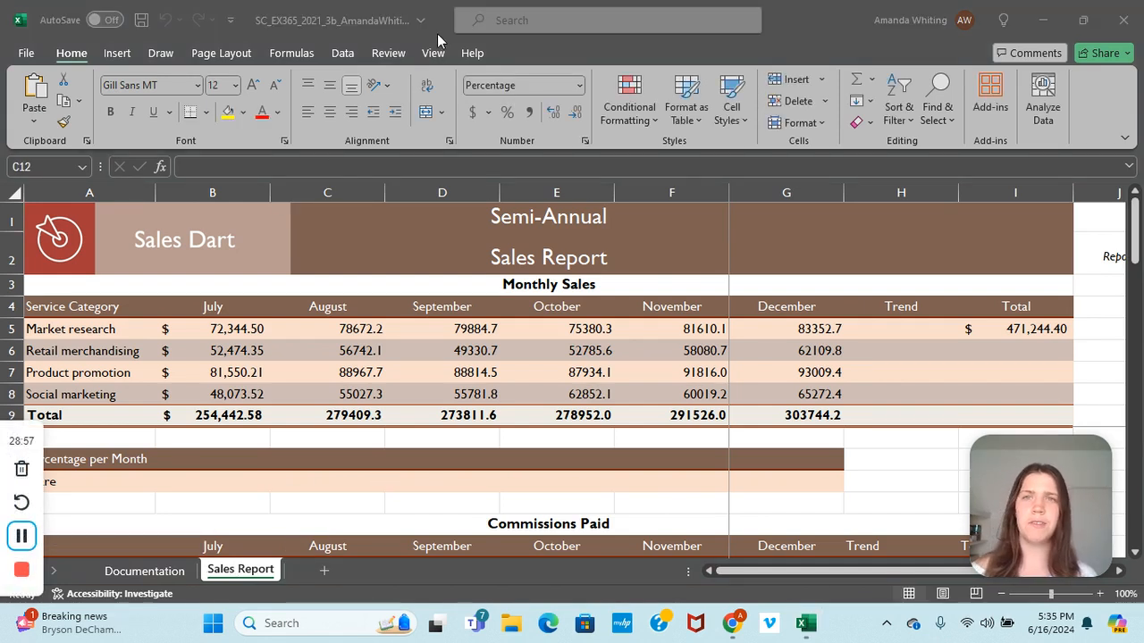
- Unfreeze the panes on the Sales Report worksheet
click(435, 59)
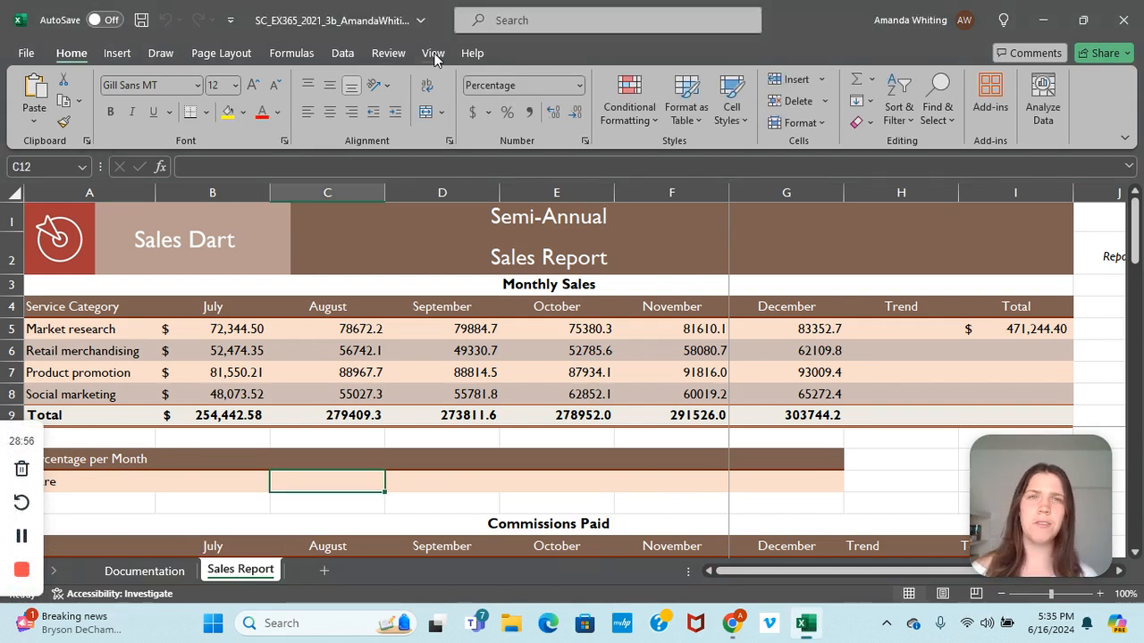
click(434, 55)
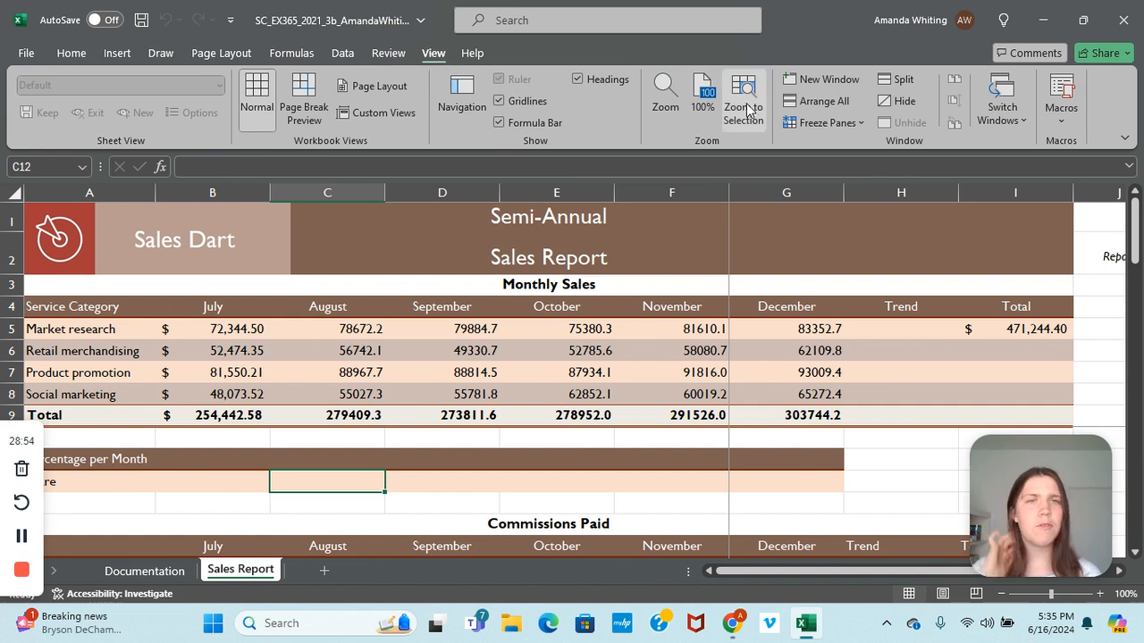
click(853, 125)
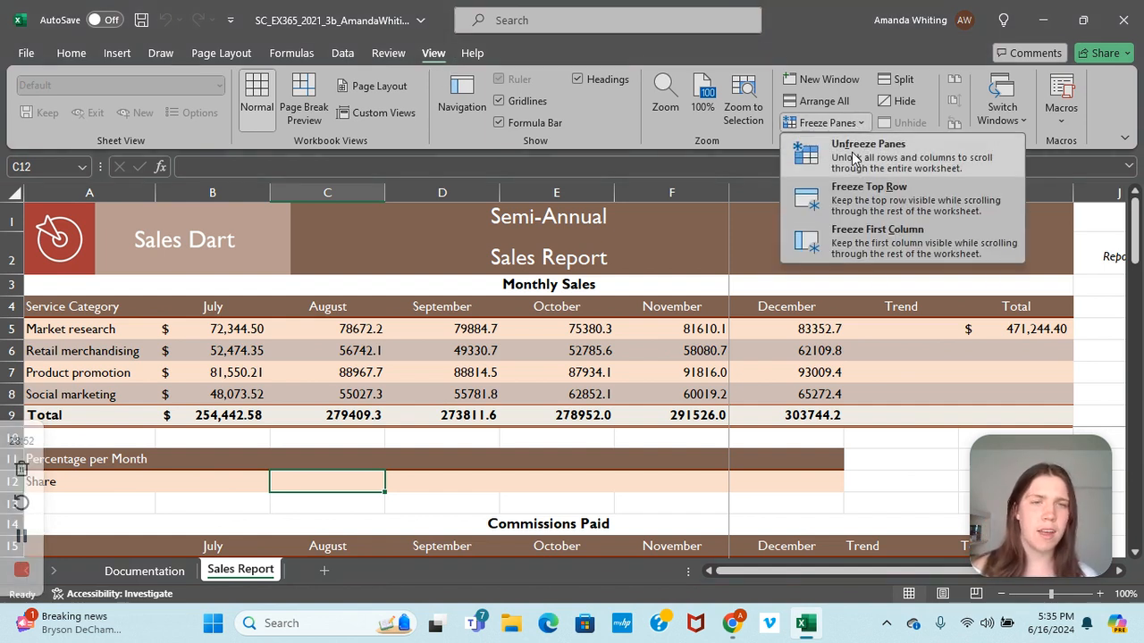
click(851, 152)
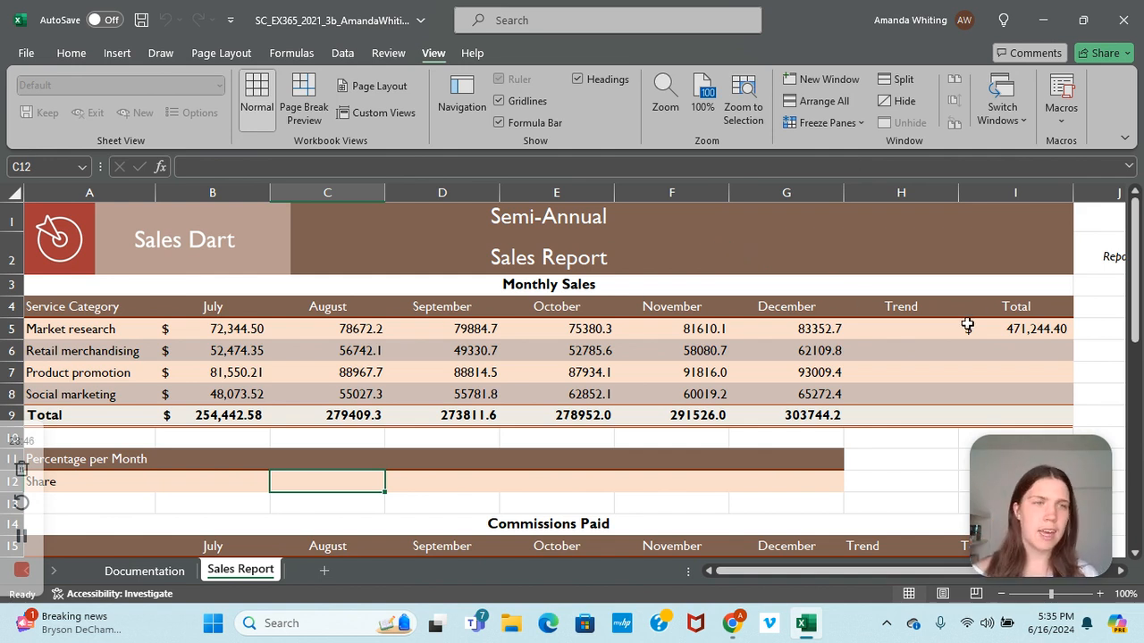
- Enter the formula =NOW() in cell K2 beside the Report date label
drag(885, 571, 943, 571)
click(1041, 259)
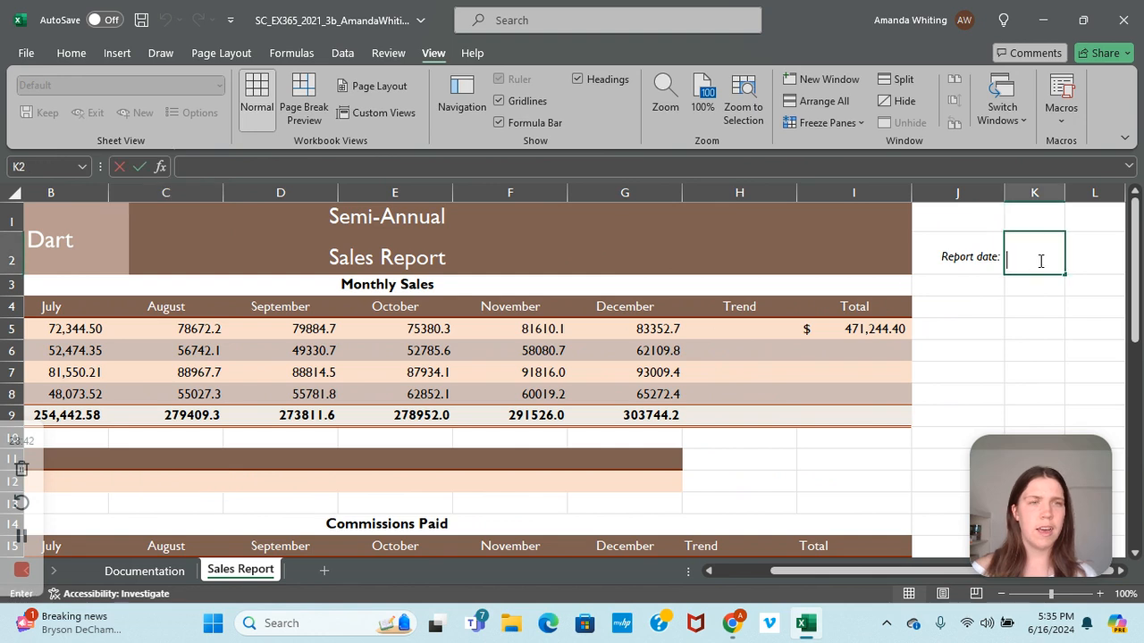
text(=)
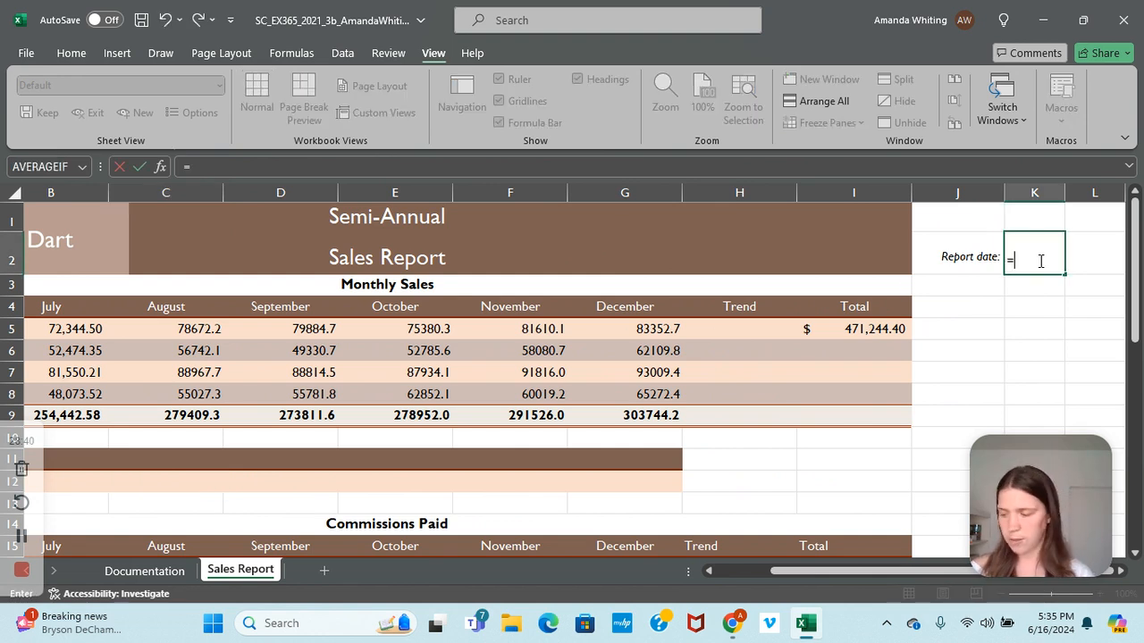
text(now)
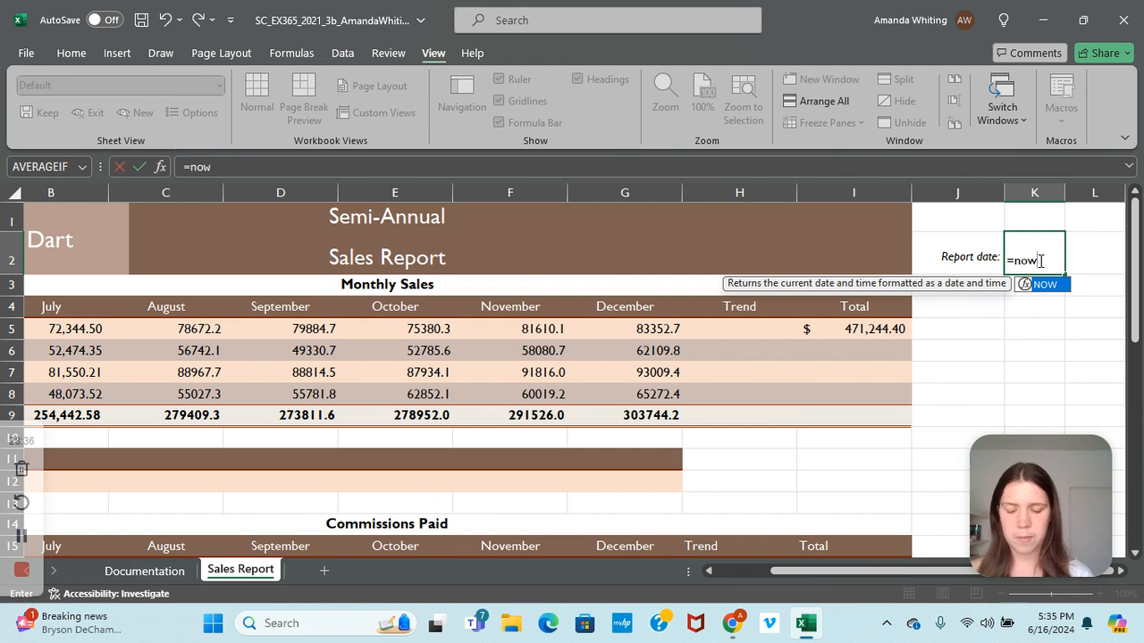
text(())
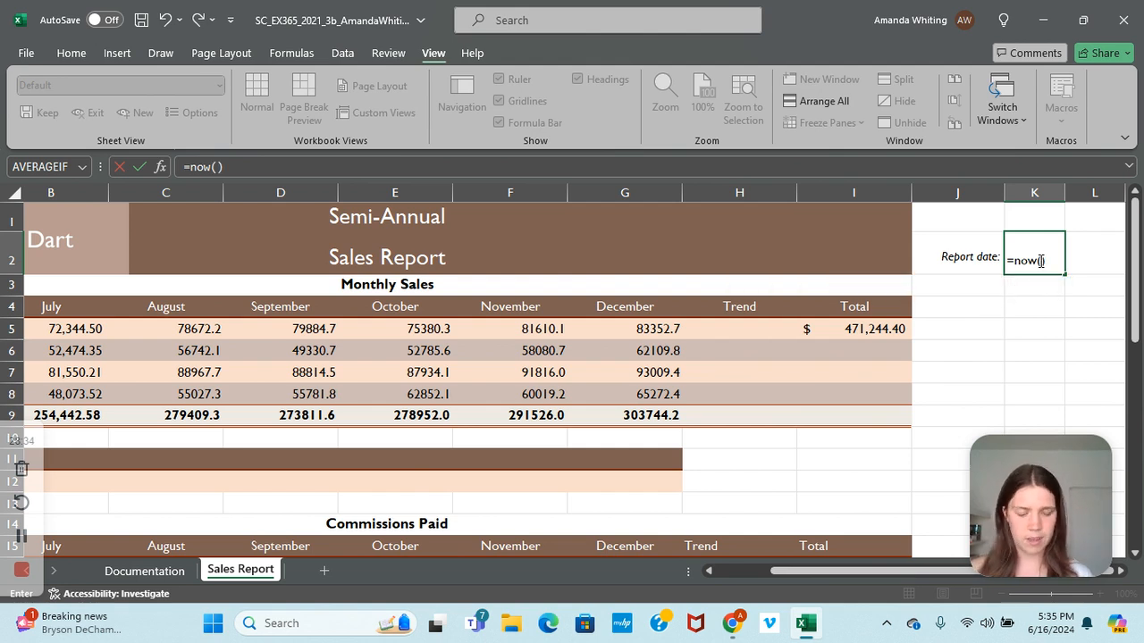
key(Return)
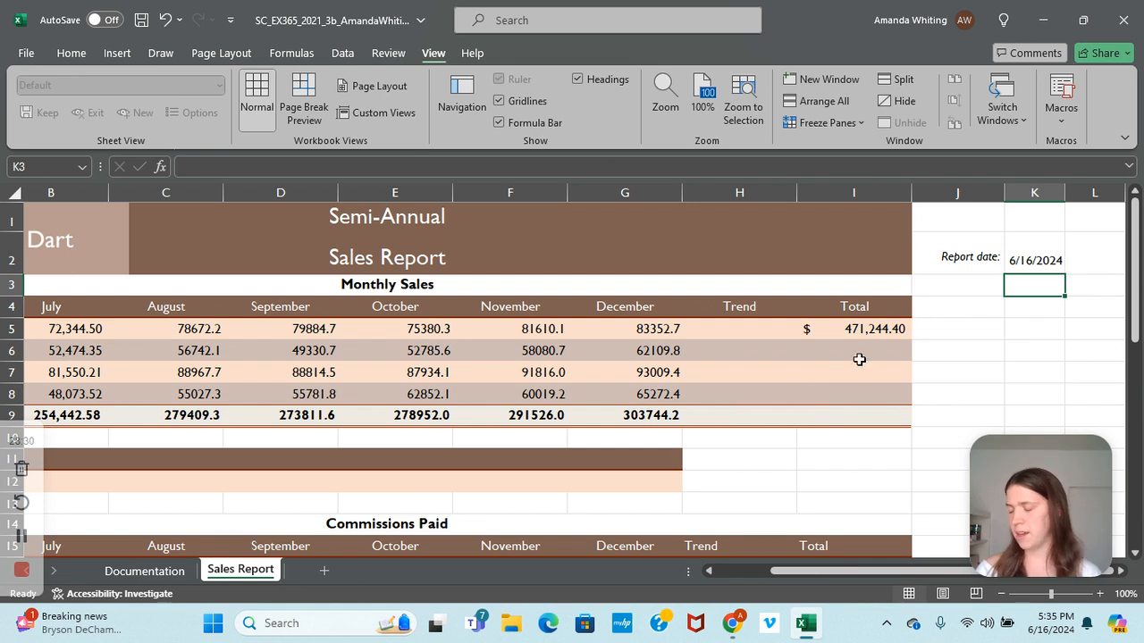
- Select the July Market research amount in cell B5 and bring up the clipboard and formatting commands
drag(851, 569, 795, 569)
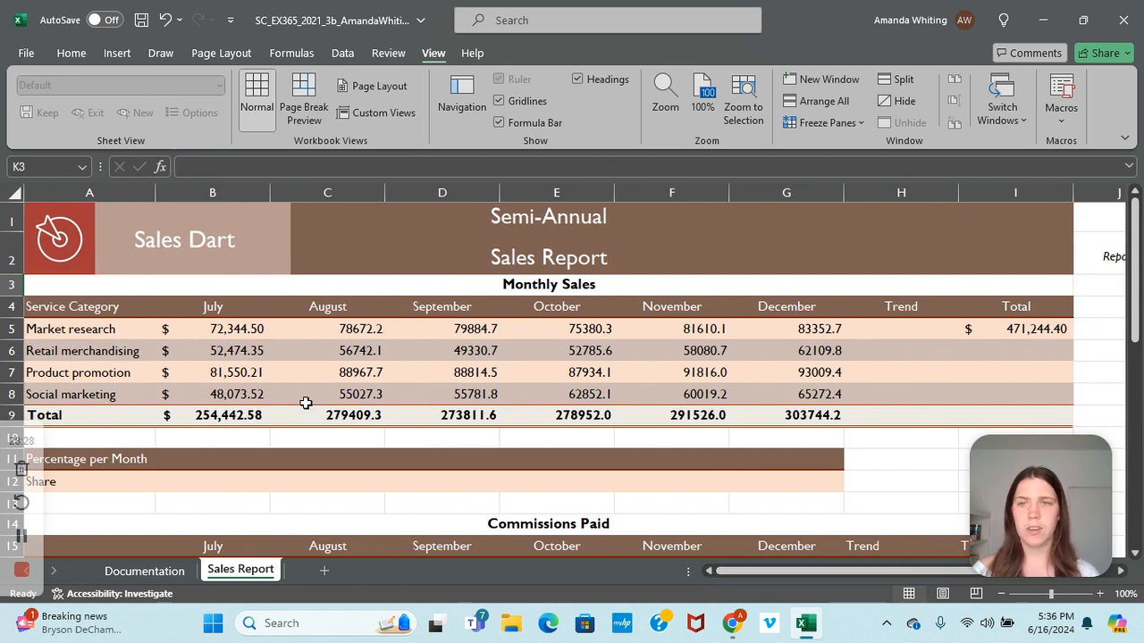
click(225, 333)
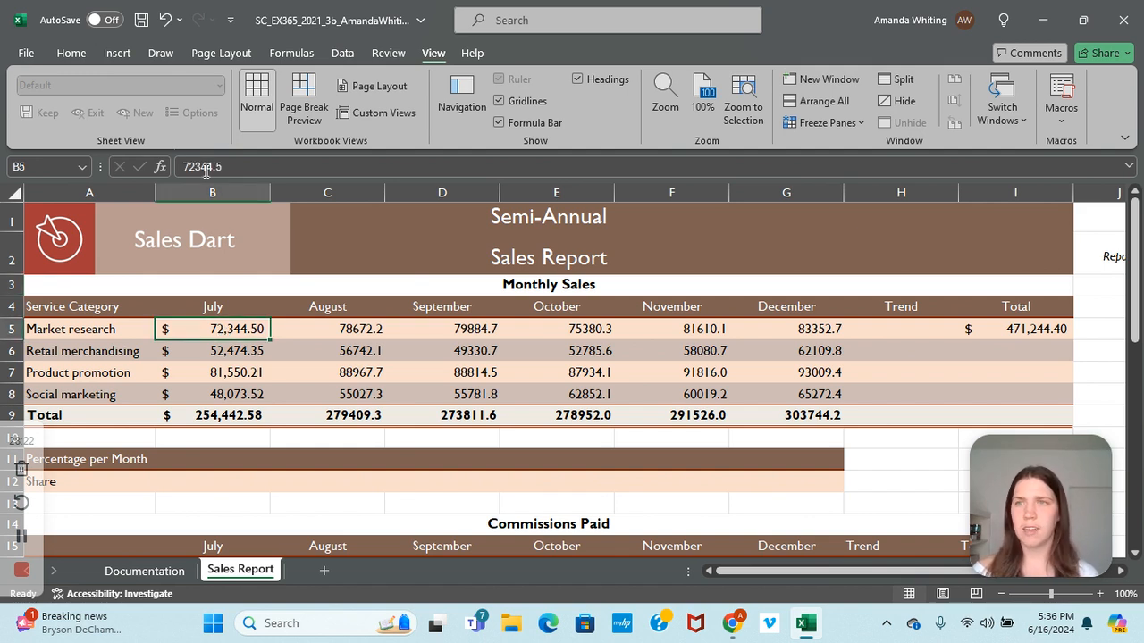
click(72, 52)
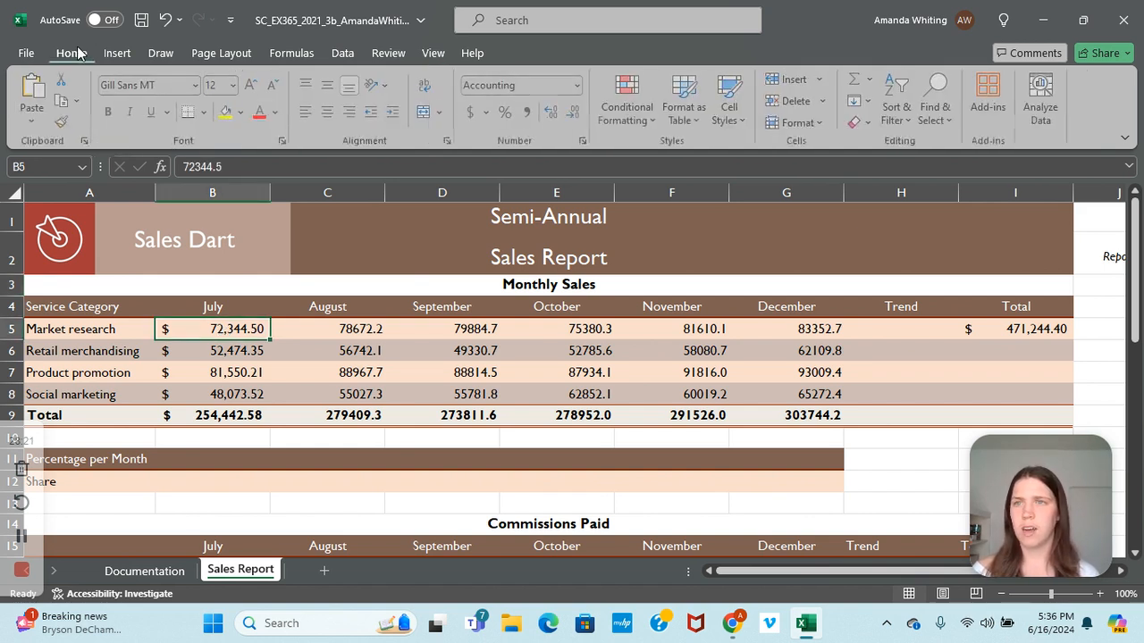
click(79, 103)
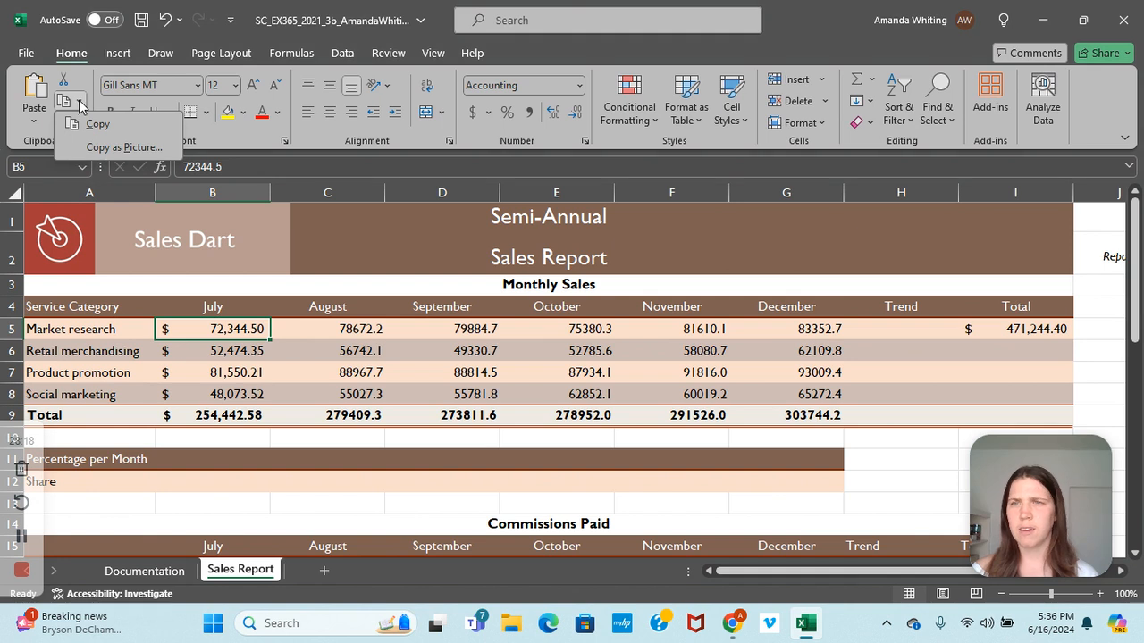
click(71, 124)
right_click(217, 338)
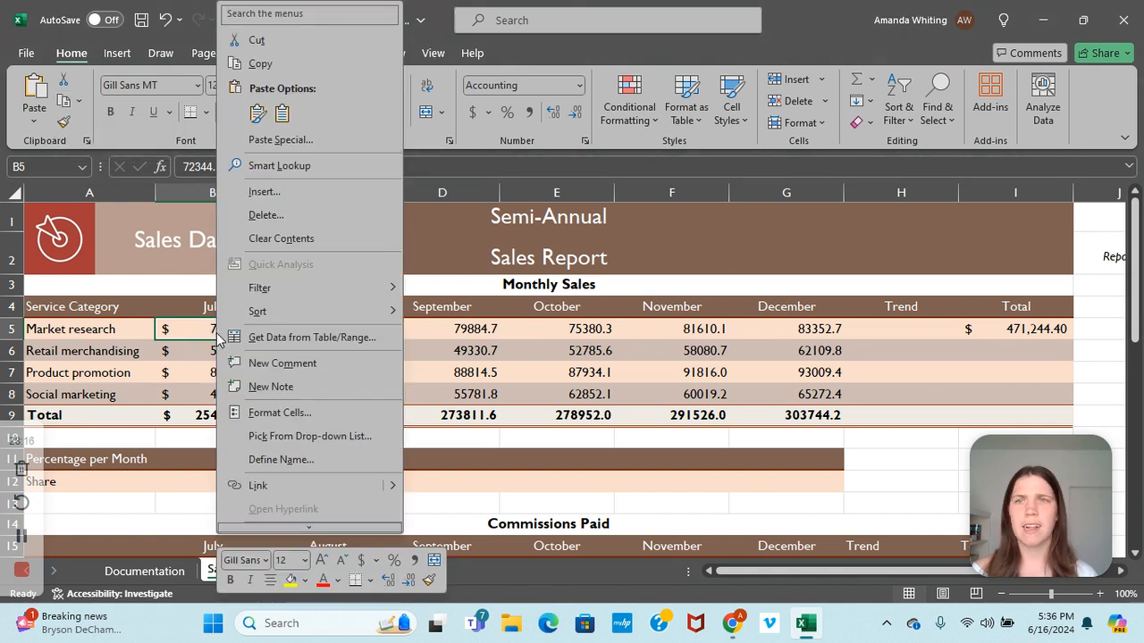
click(257, 112)
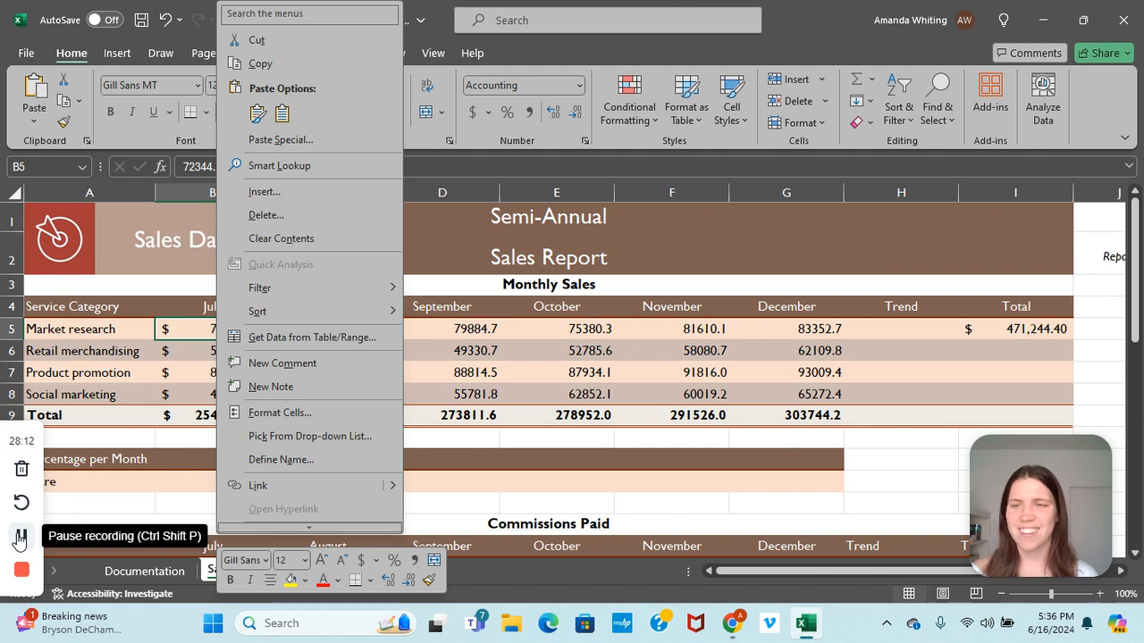
key(Escape)
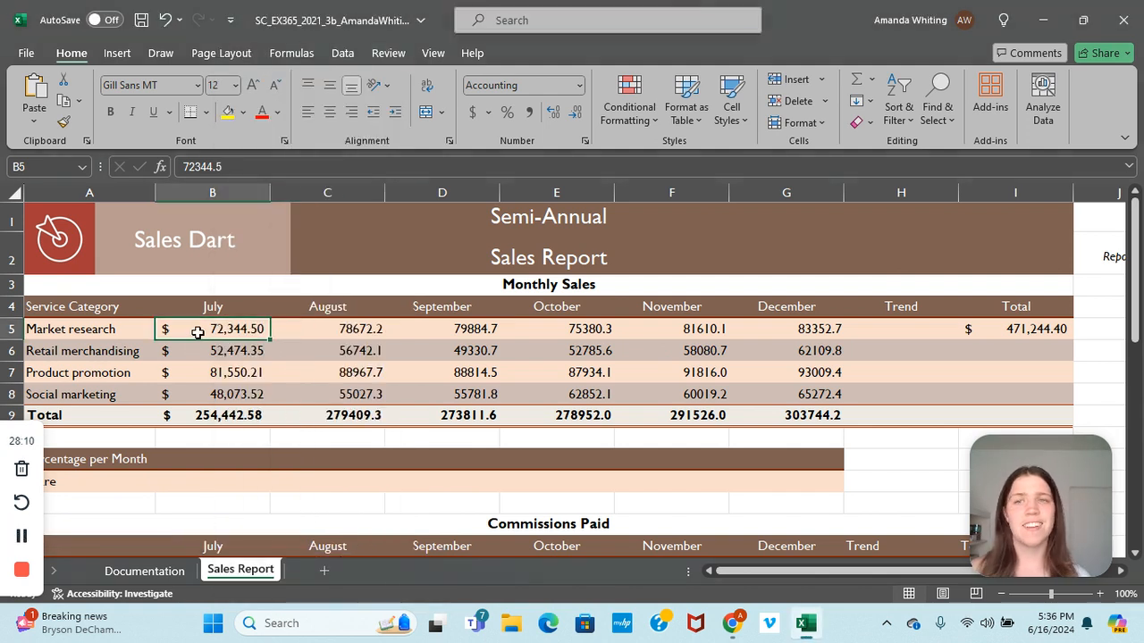
- Copy the formatting of cell B5 to the range C5:G9 with Format Painter
click(63, 121)
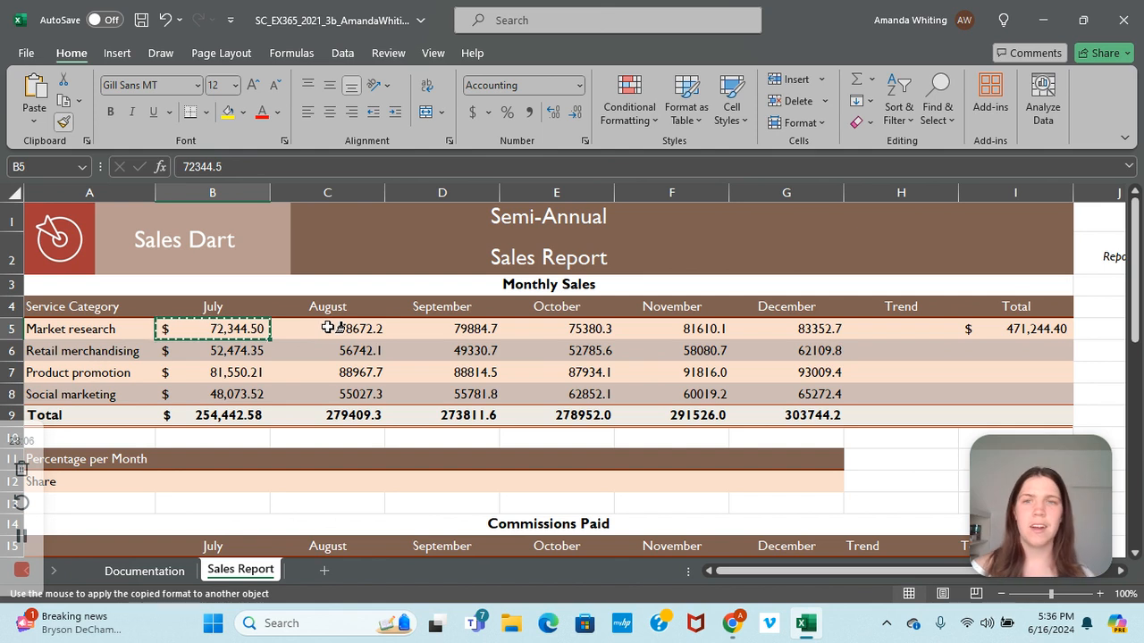
mouse_move(328, 329)
mouse_down()
mouse_move(454, 368)
mouse_move(777, 416)
mouse_up()
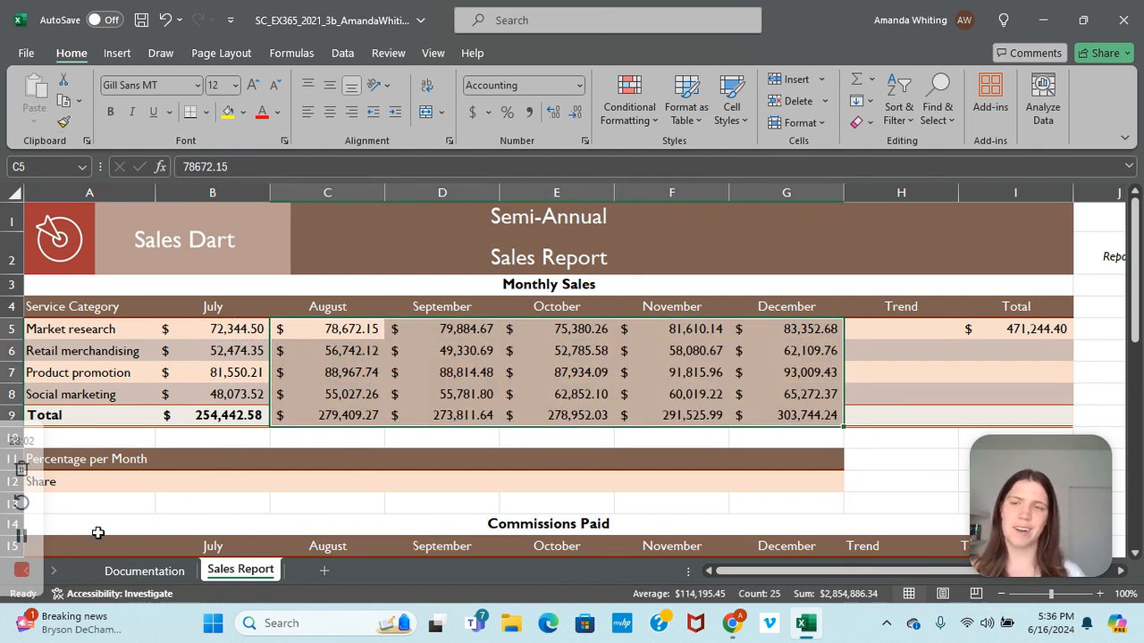
click(23, 543)
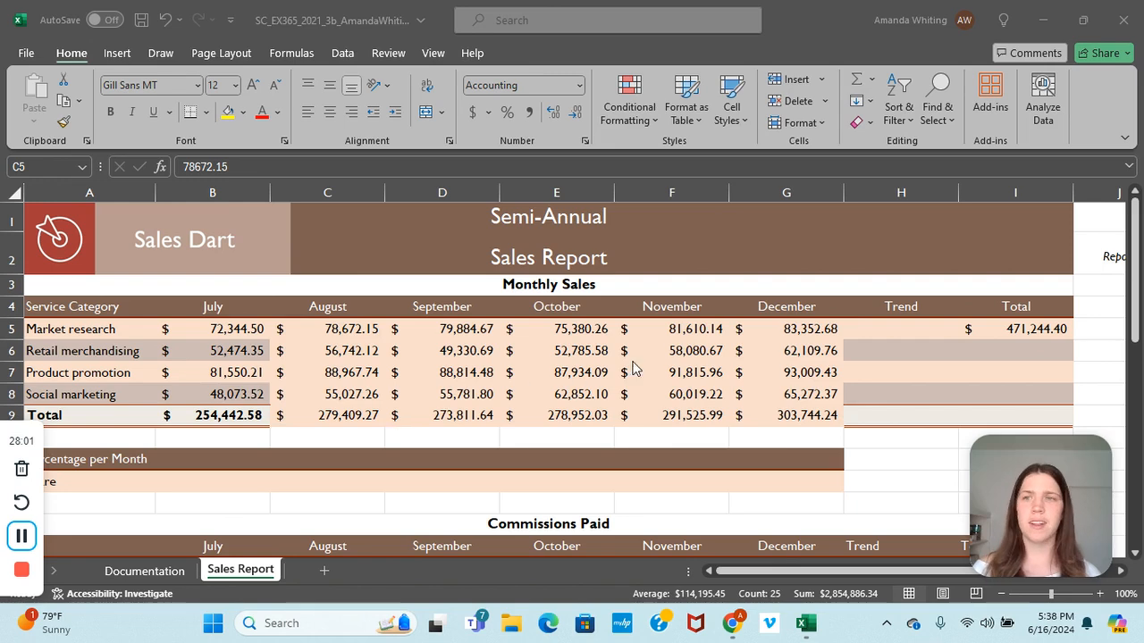
- Insert a line sparkline in cell H5 from the data range B5:G5 and fill it down through H9
click(862, 329)
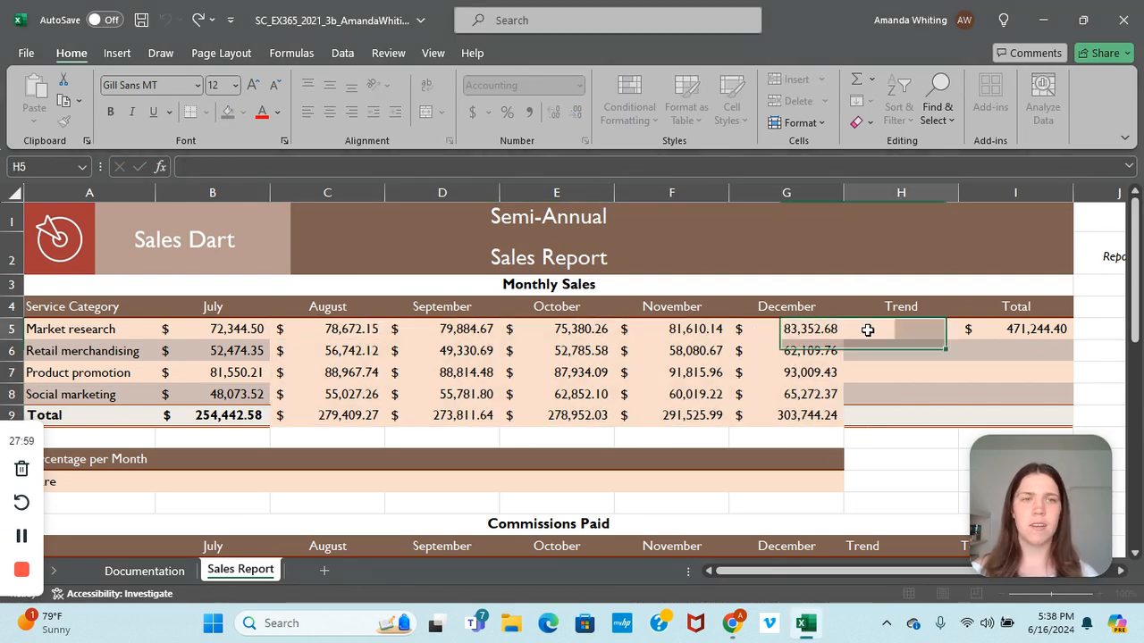
click(112, 55)
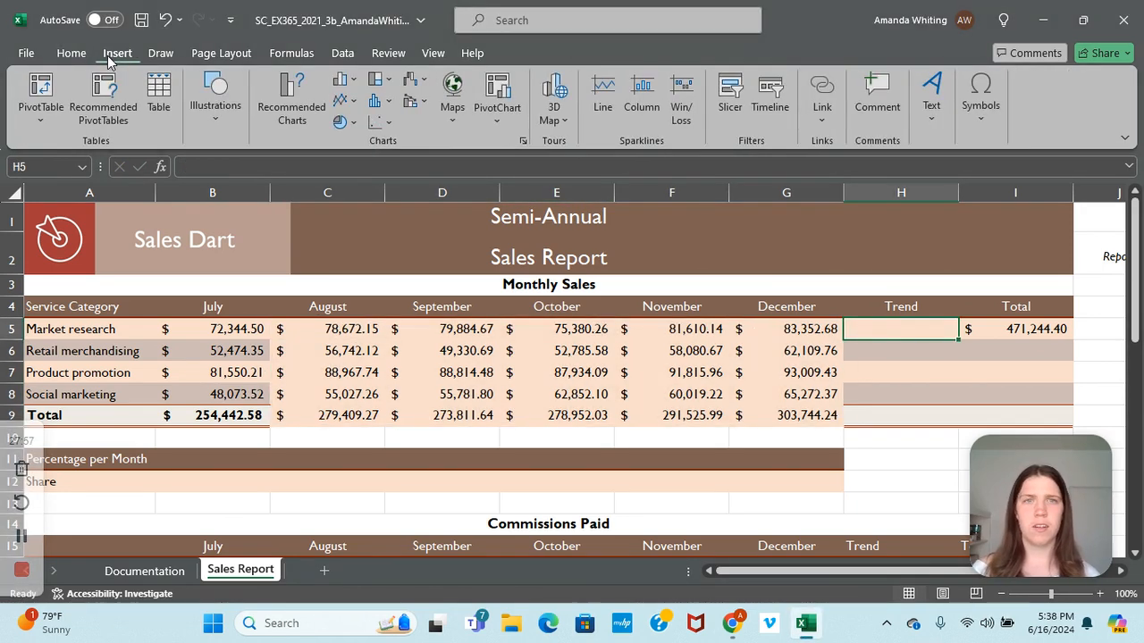
click(606, 93)
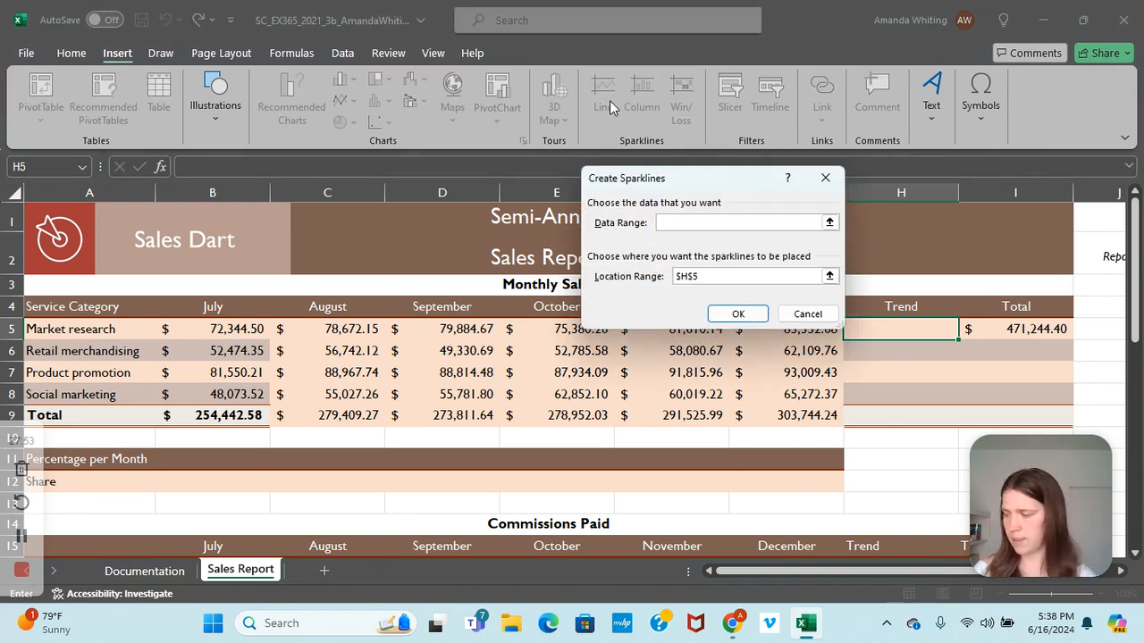
text(B5)
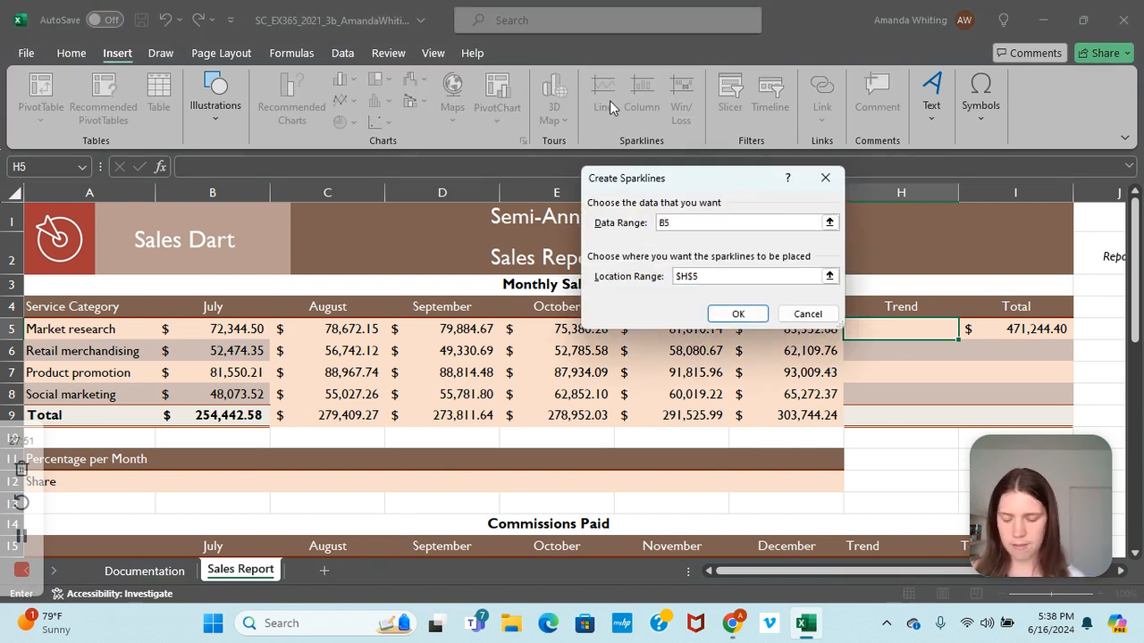
text(:G5)
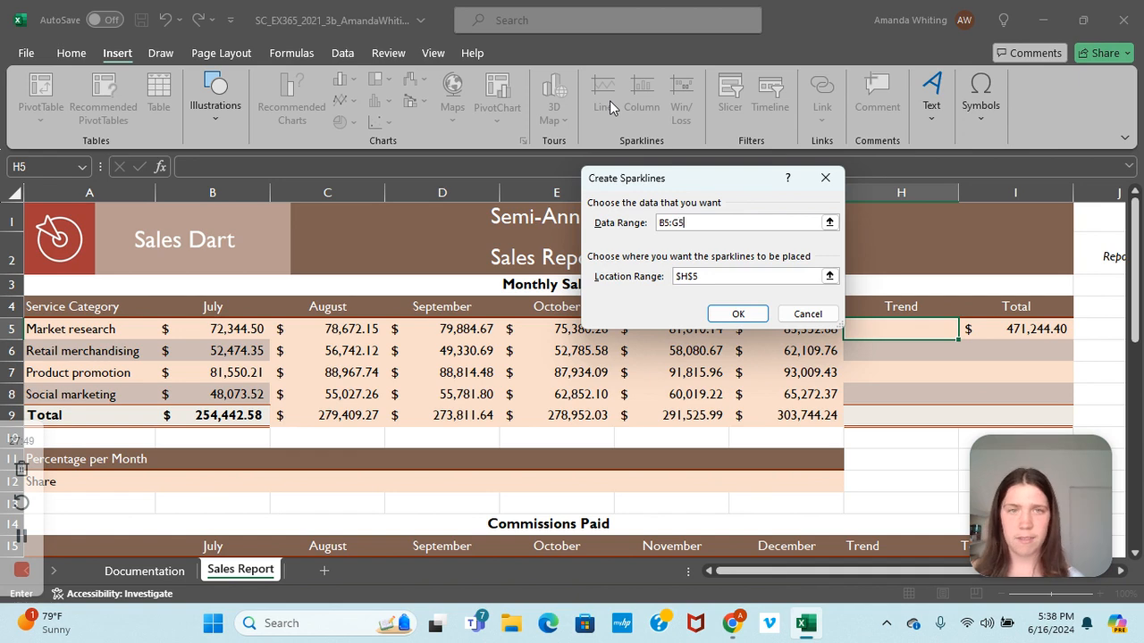
key(Return)
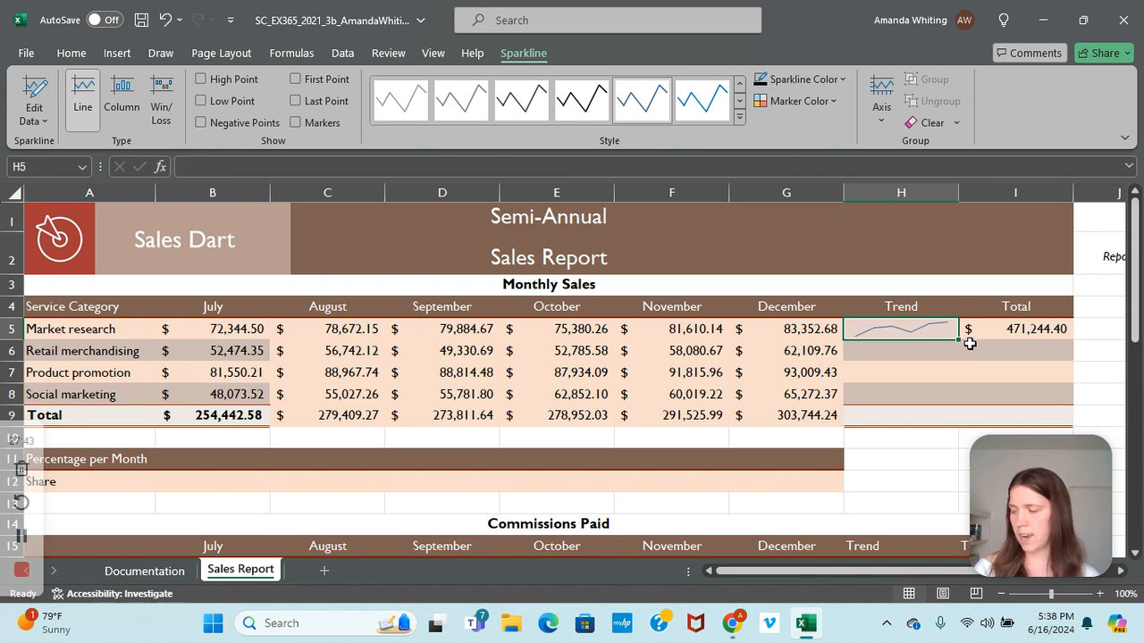
drag(961, 343, 943, 421)
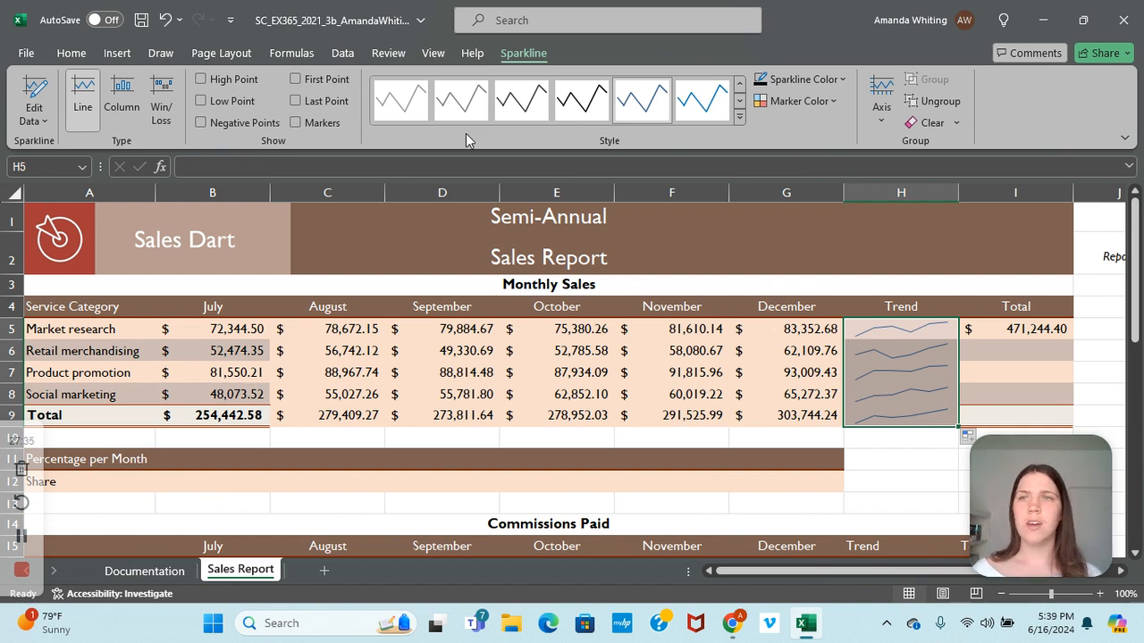
- Recolor the sparklines in H5:H9 with the brown theme color and show their high and low points
click(840, 80)
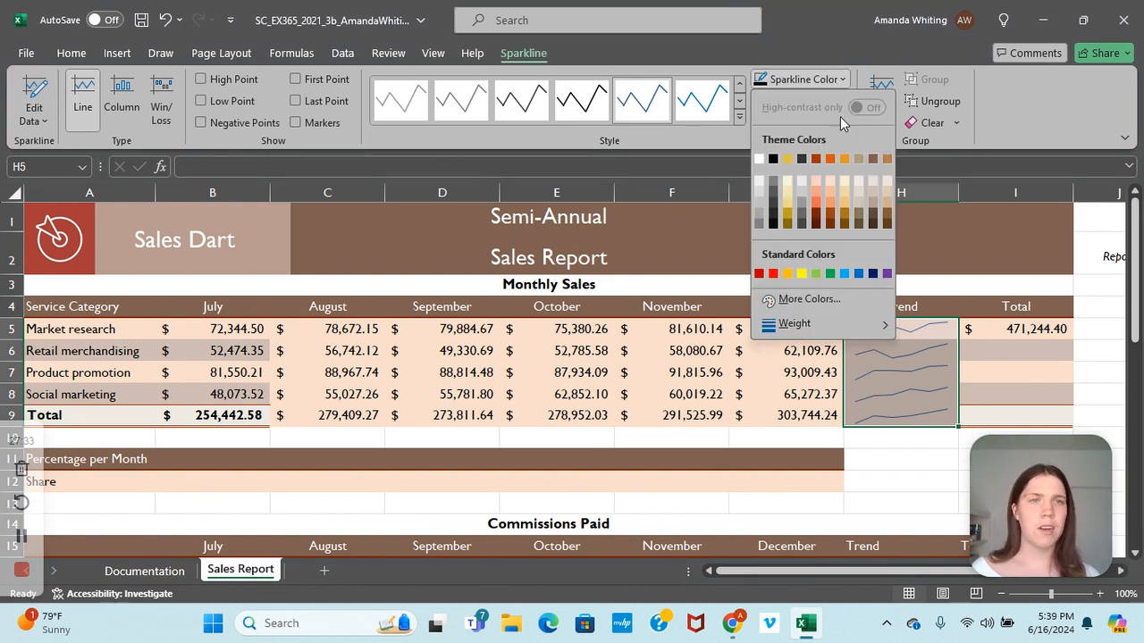
click(873, 160)
click(201, 79)
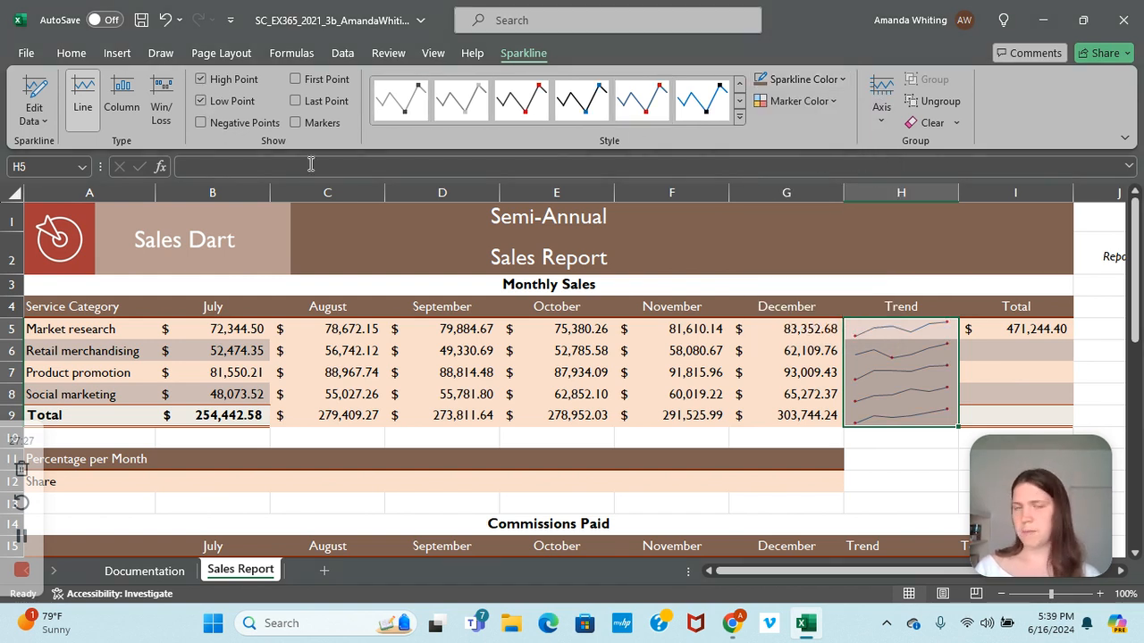
- Copy the Market research total formula in I5 to the range I6:I9, pasting only the formula
click(991, 329)
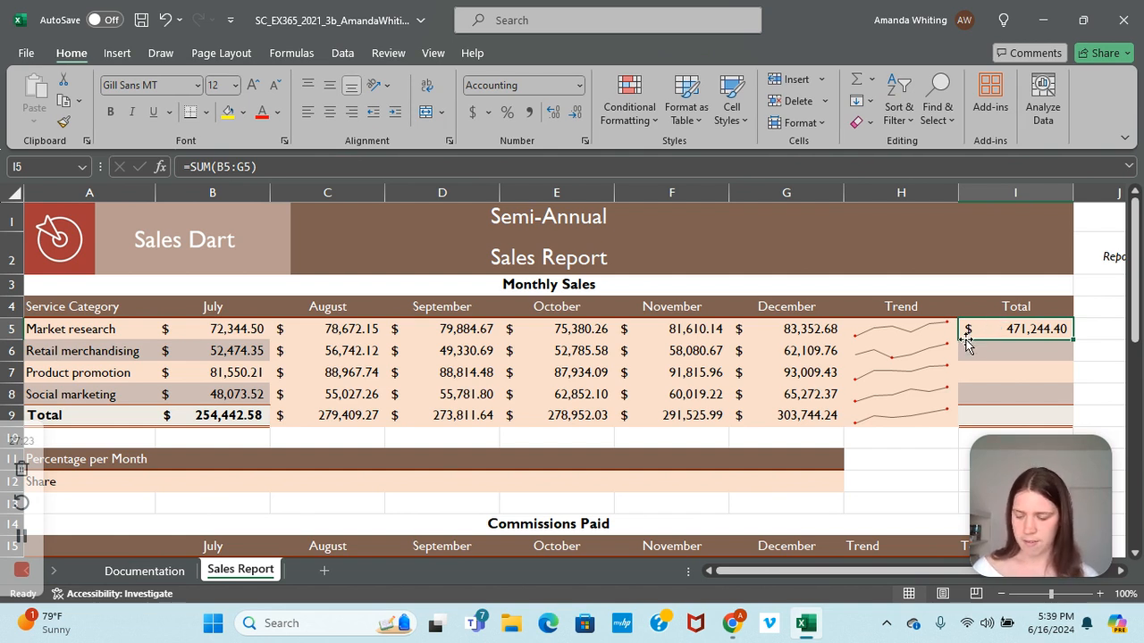
key(ctrl+c)
click(983, 351)
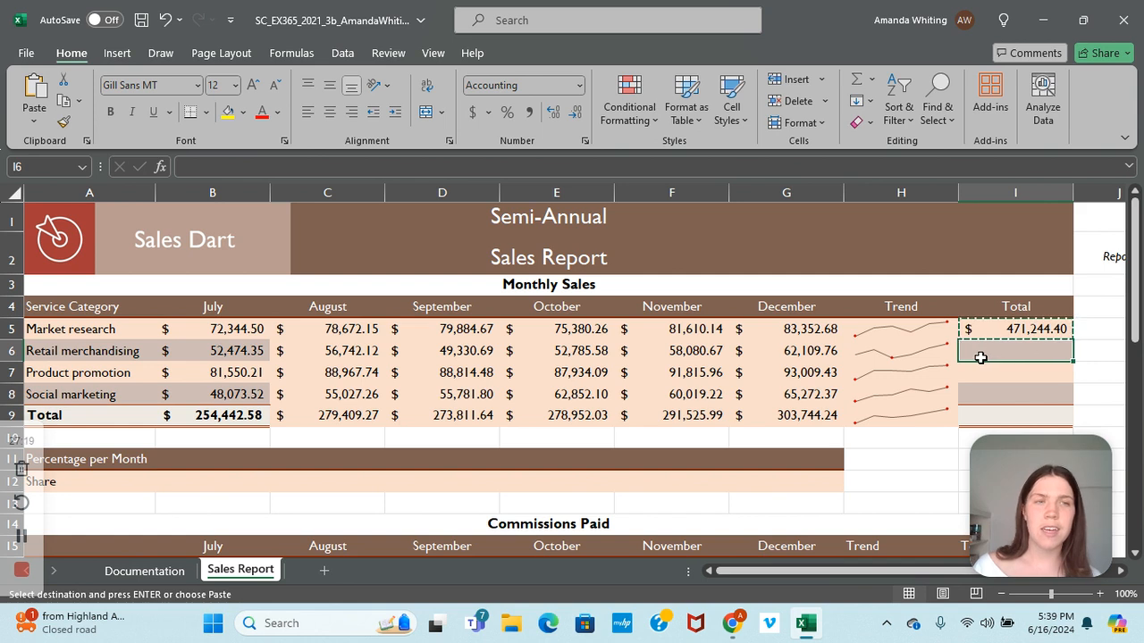
drag(992, 353, 996, 386)
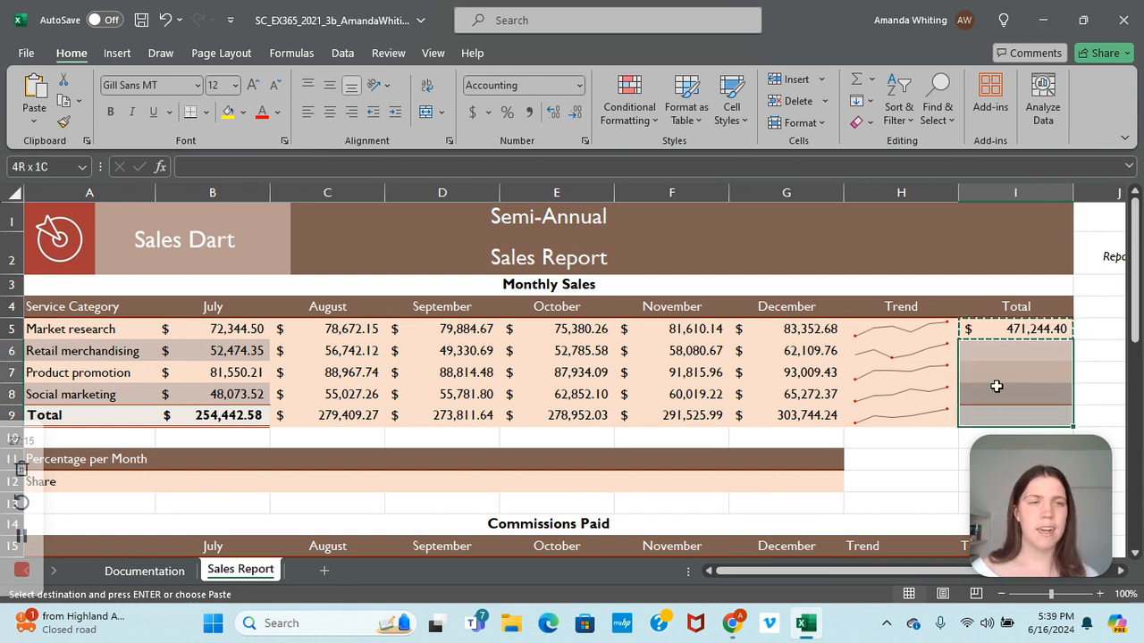
right_click(996, 386)
click(901, 116)
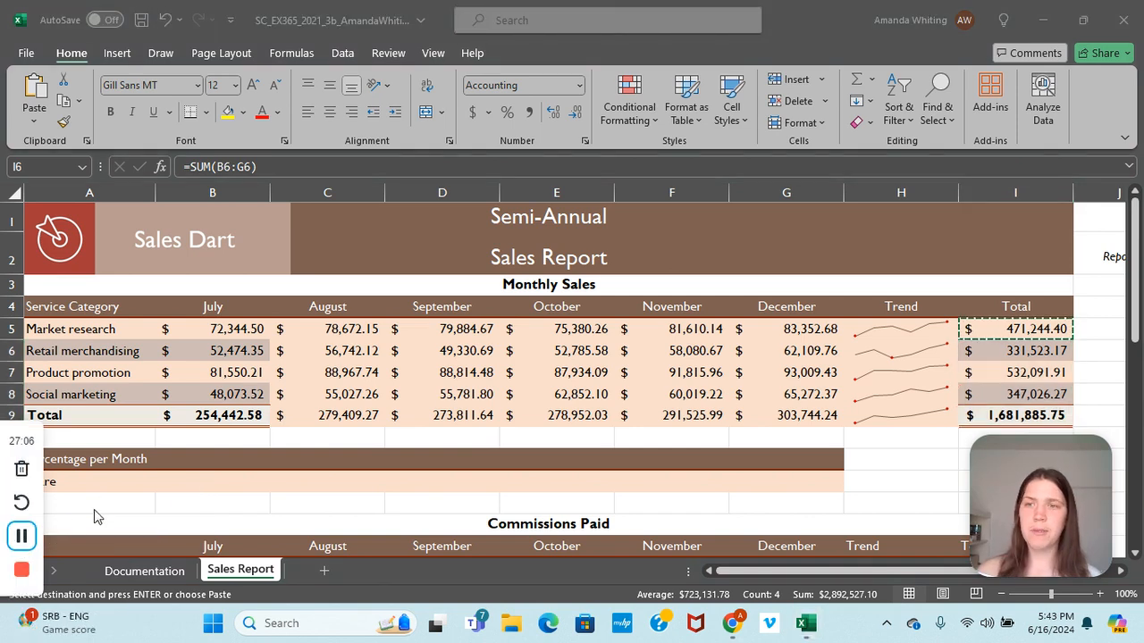
- Enter the formula =B9/$I$9 in the Share cell B12 and fill it across through G12
click(193, 461)
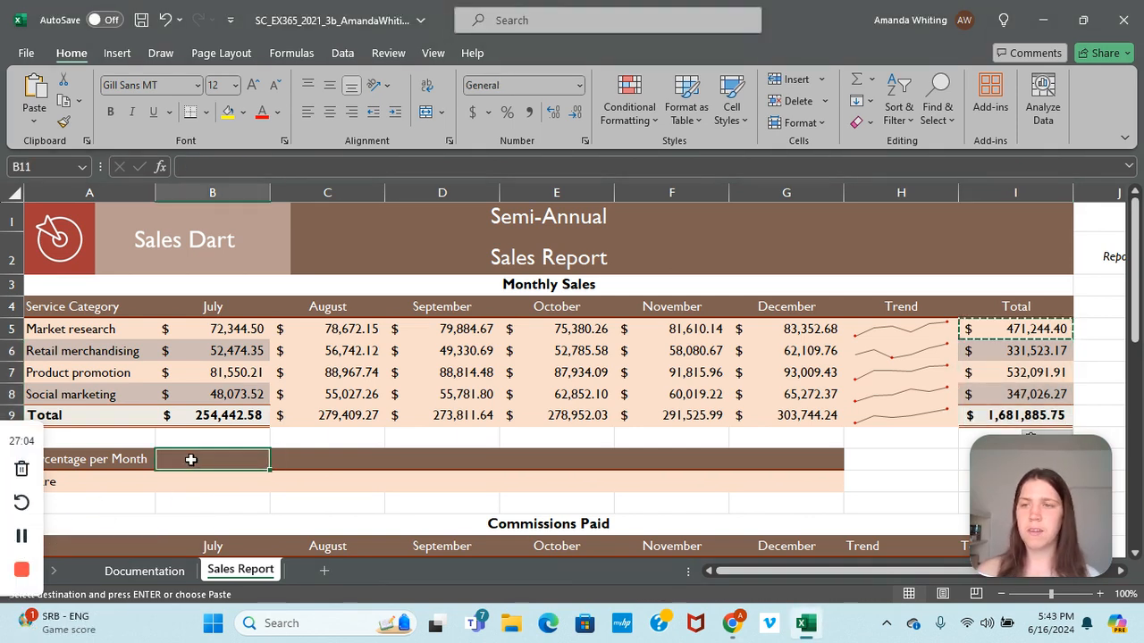
scroll(191, 460, down, 1)
click(181, 362)
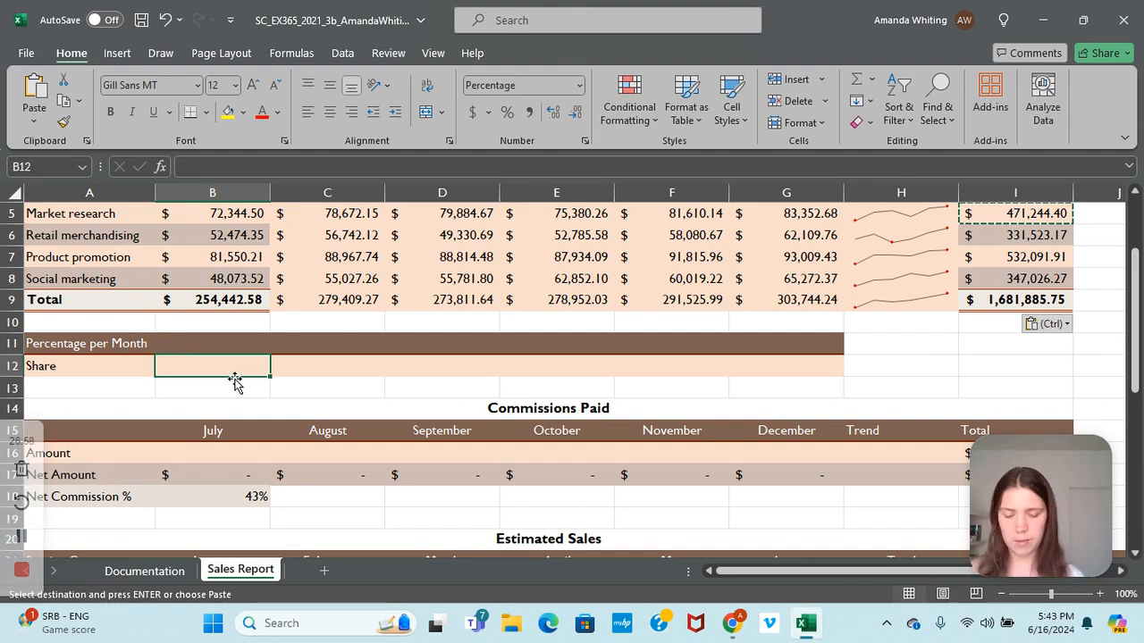
text(=B)
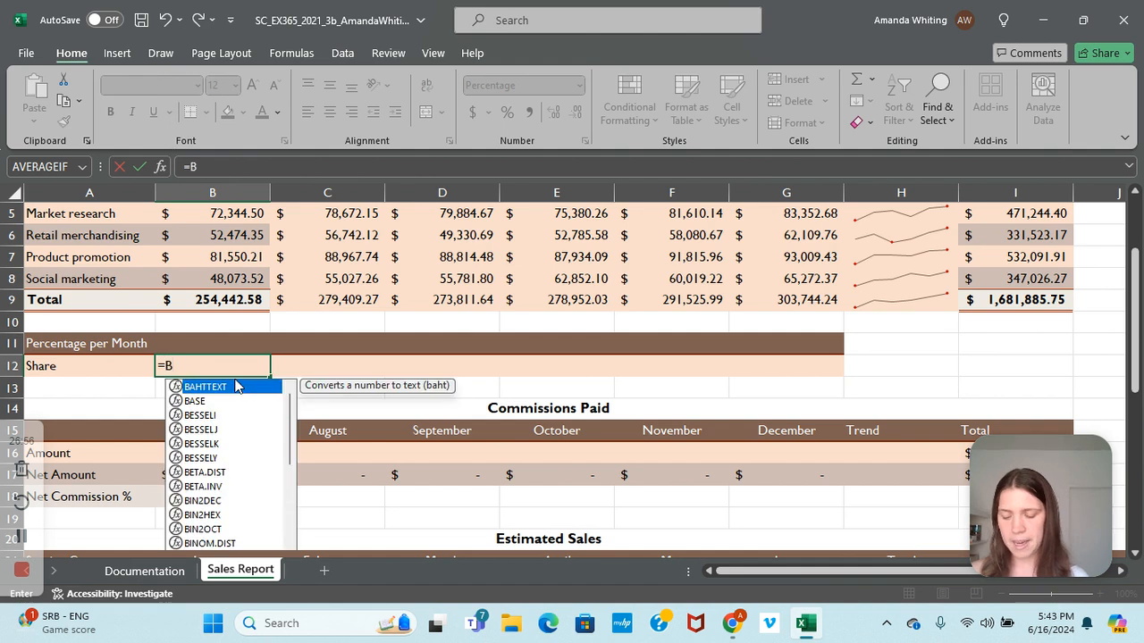
text(9/$I)
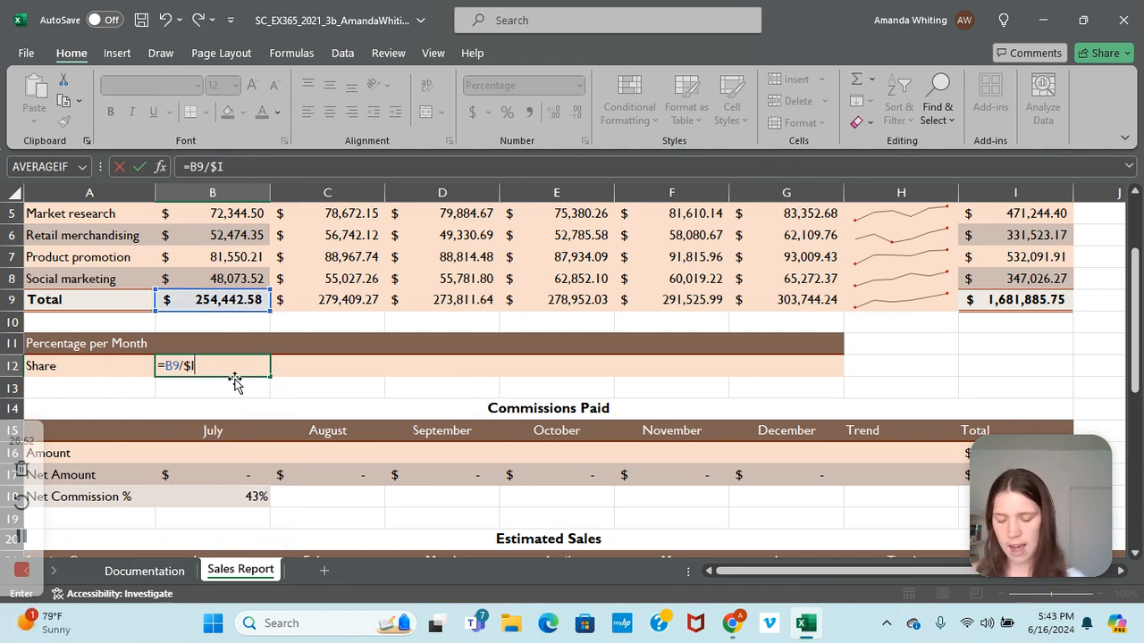
text($)
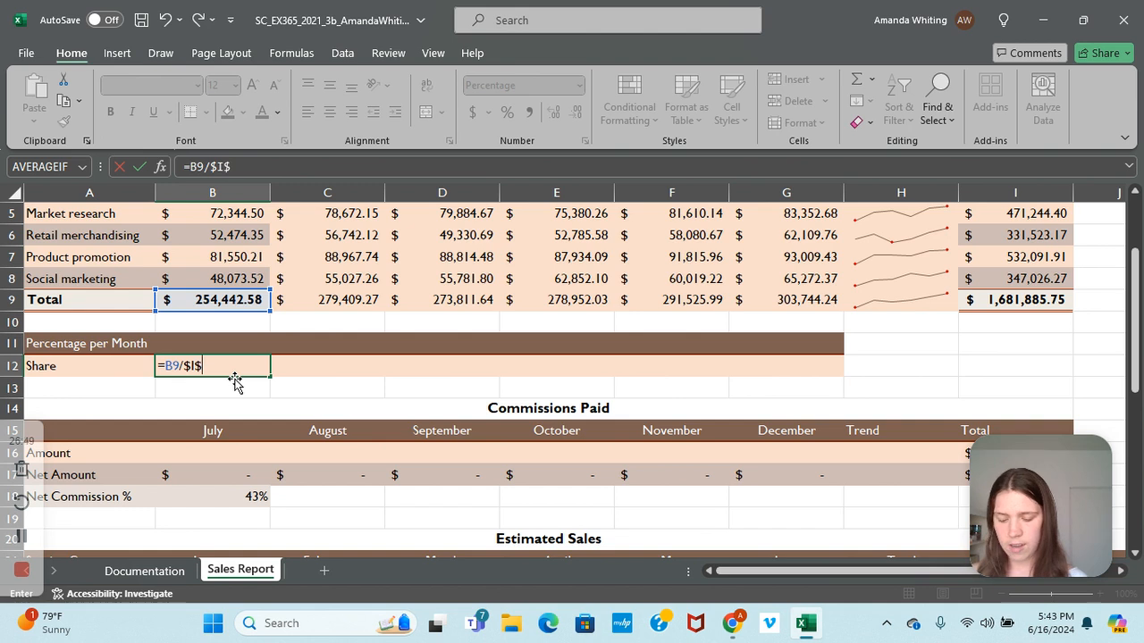
text(9)
key(Return)
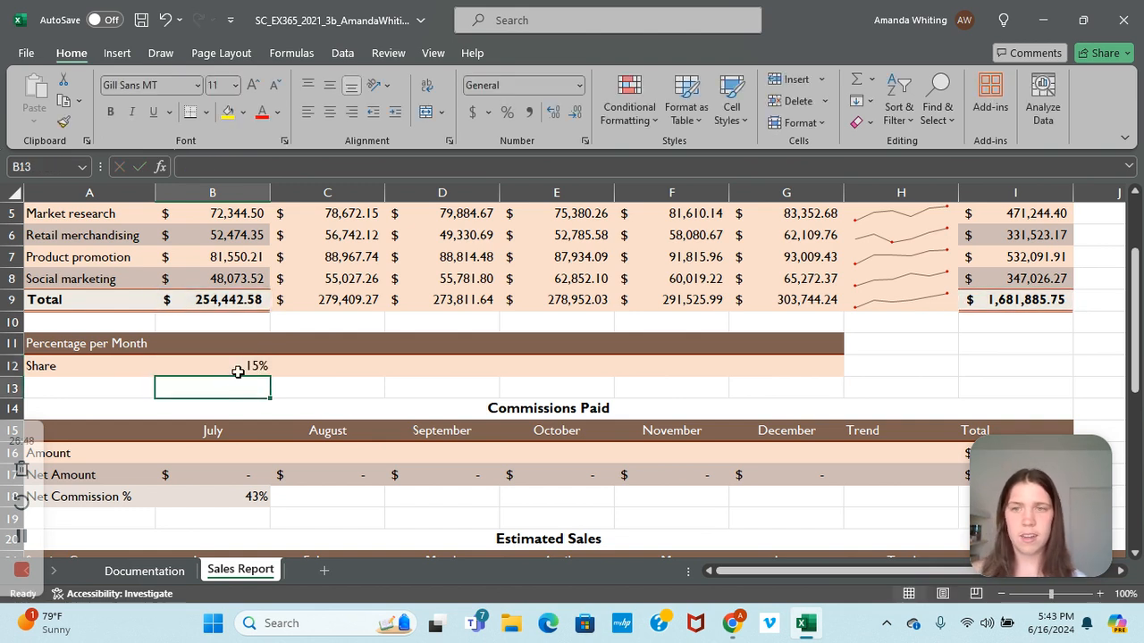
click(251, 366)
drag(269, 378, 790, 366)
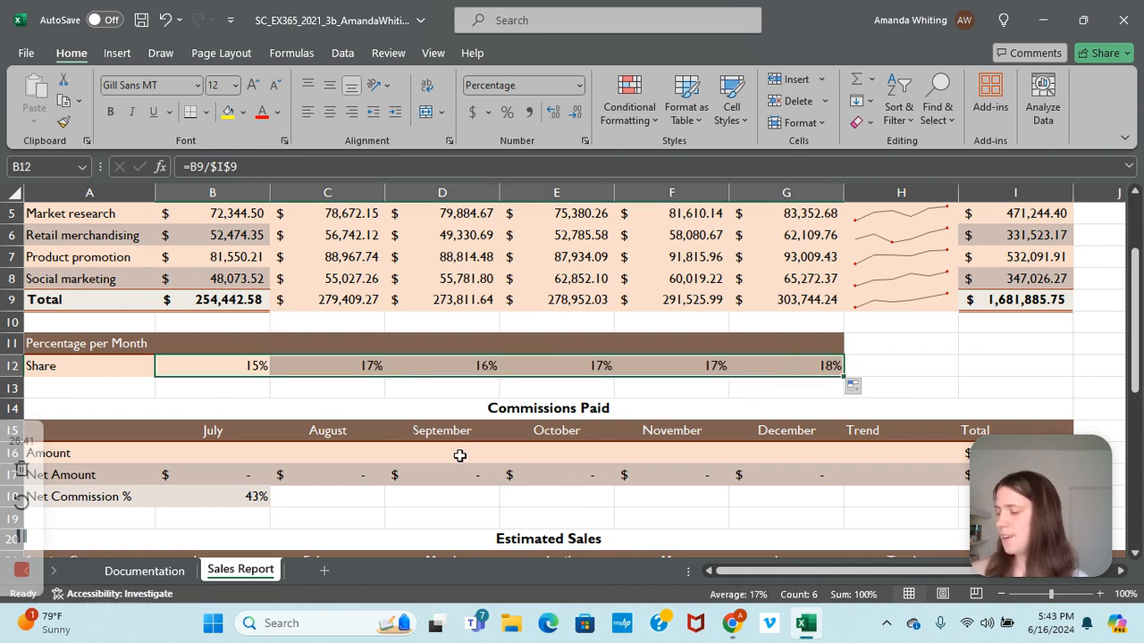
- Enter =IF(B9>=275000,B9*.26,B9*.17) as the July commission amount in cell B16 and fill it across through G16
click(237, 453)
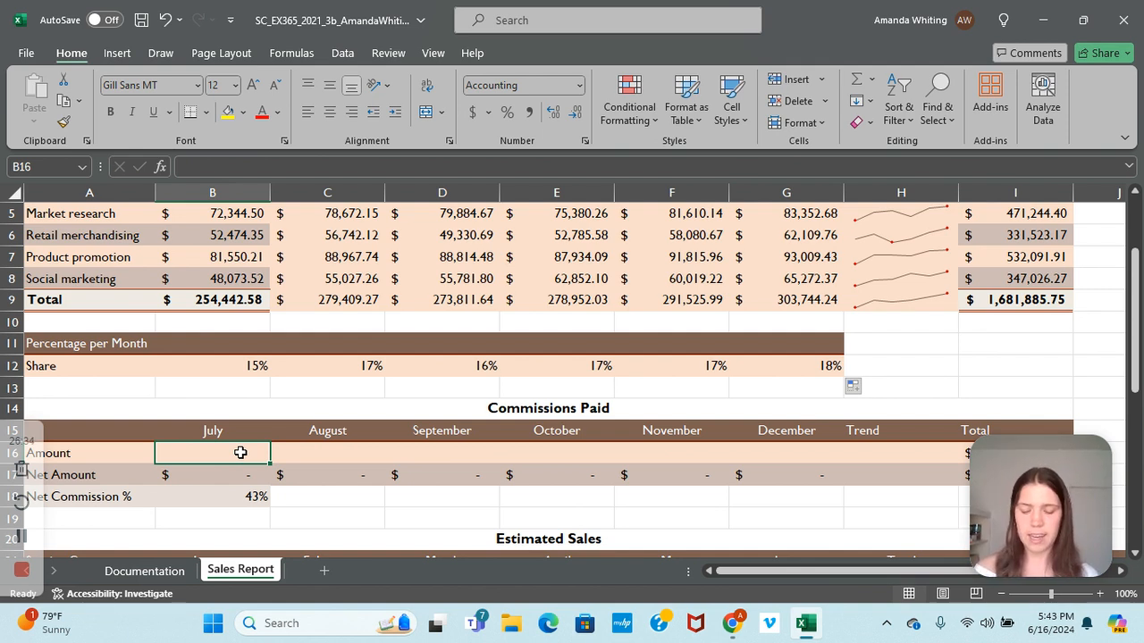
text(=if()
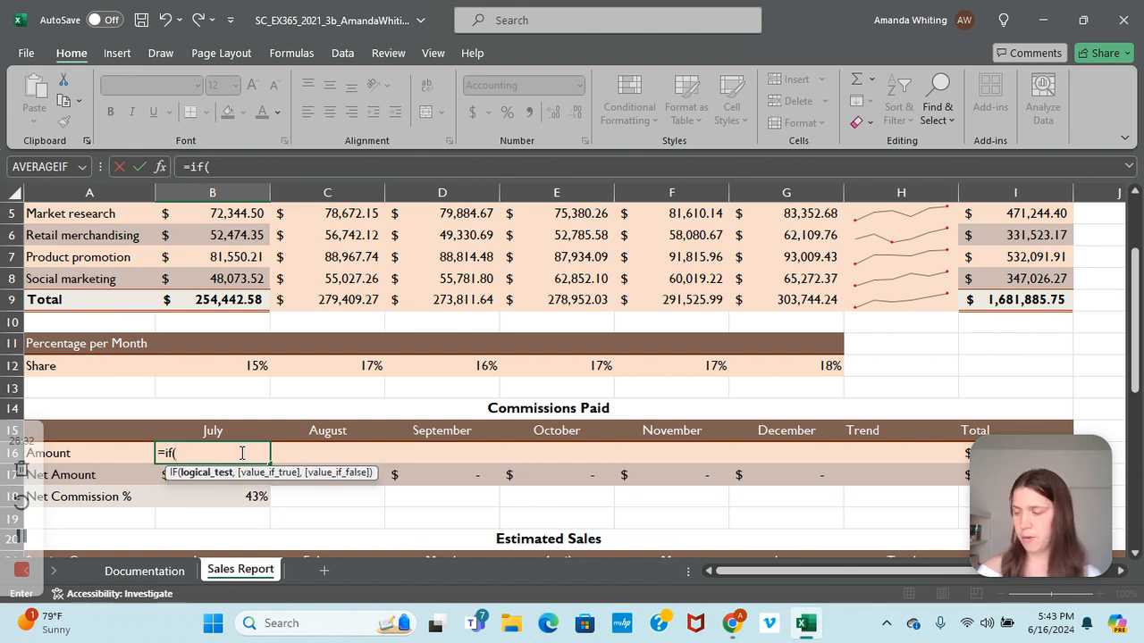
text(B)
text(9>=275000)
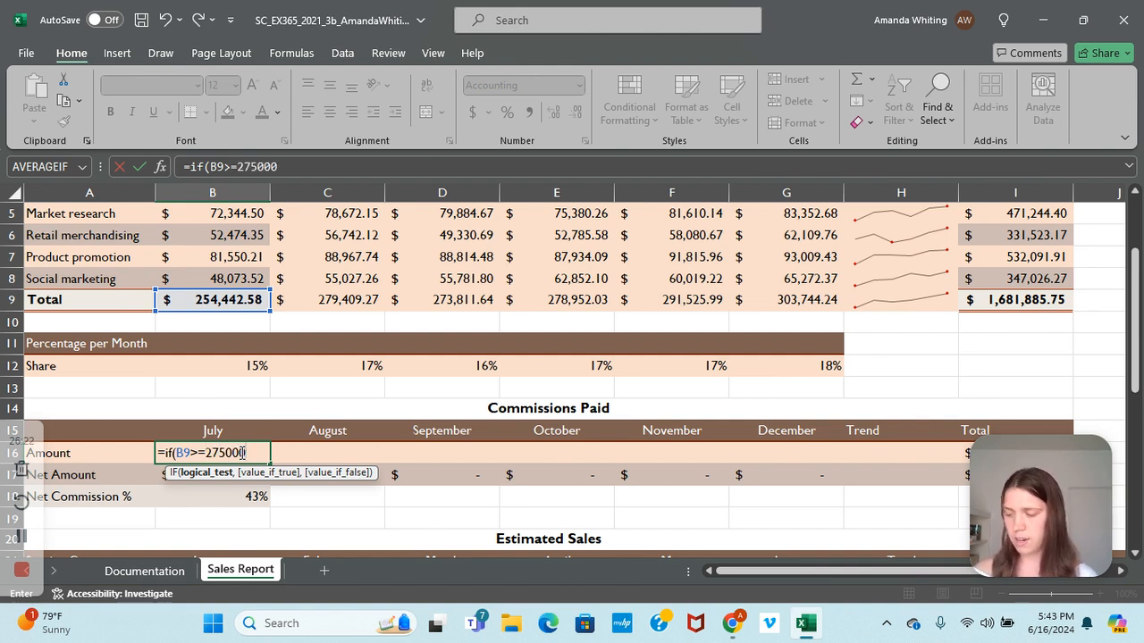
text(,B)
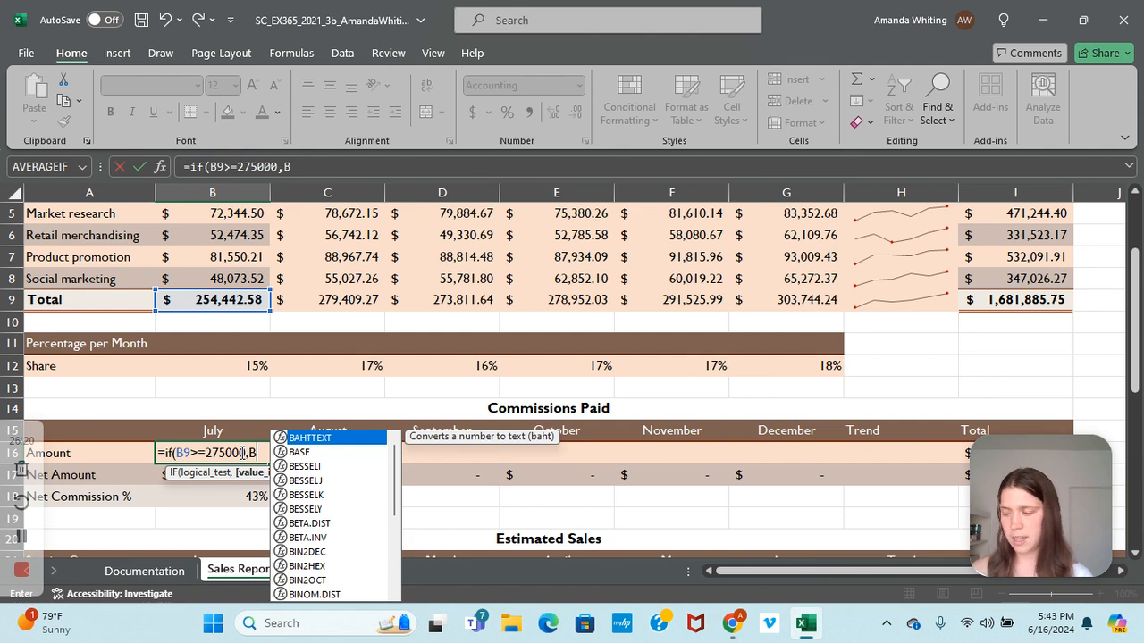
text(9)
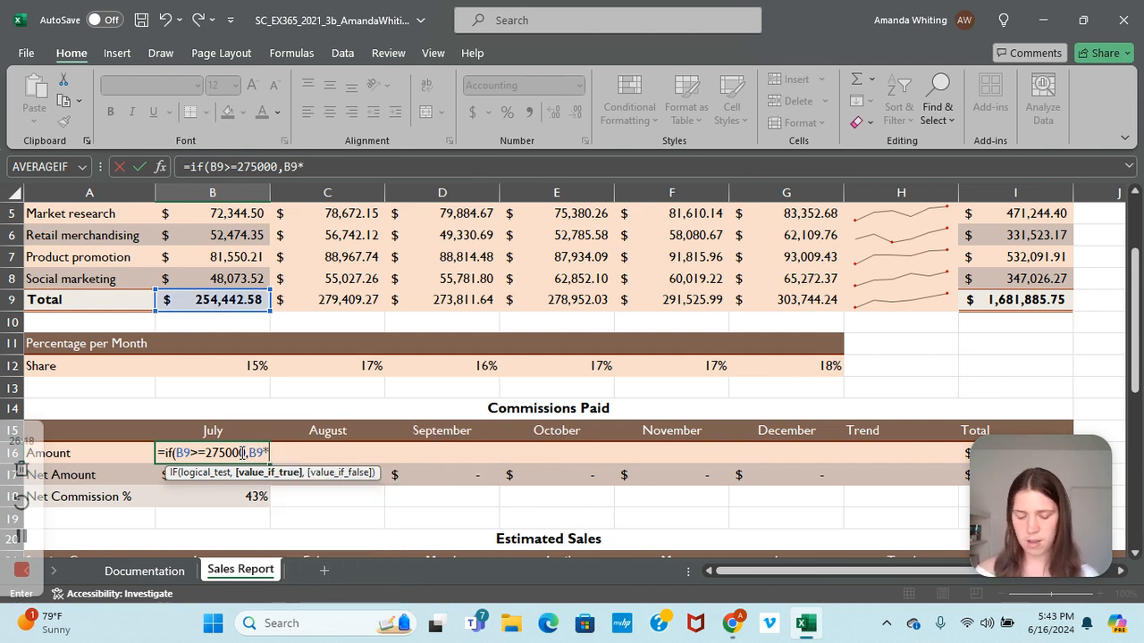
text(*.26,B9*.17)
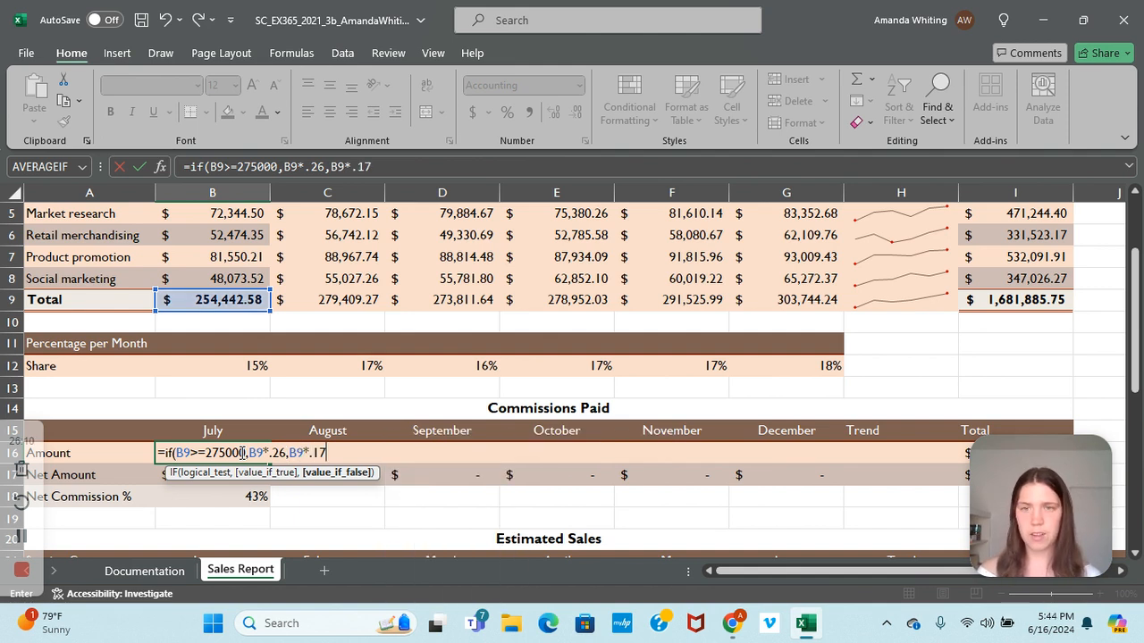
text())
key(Return)
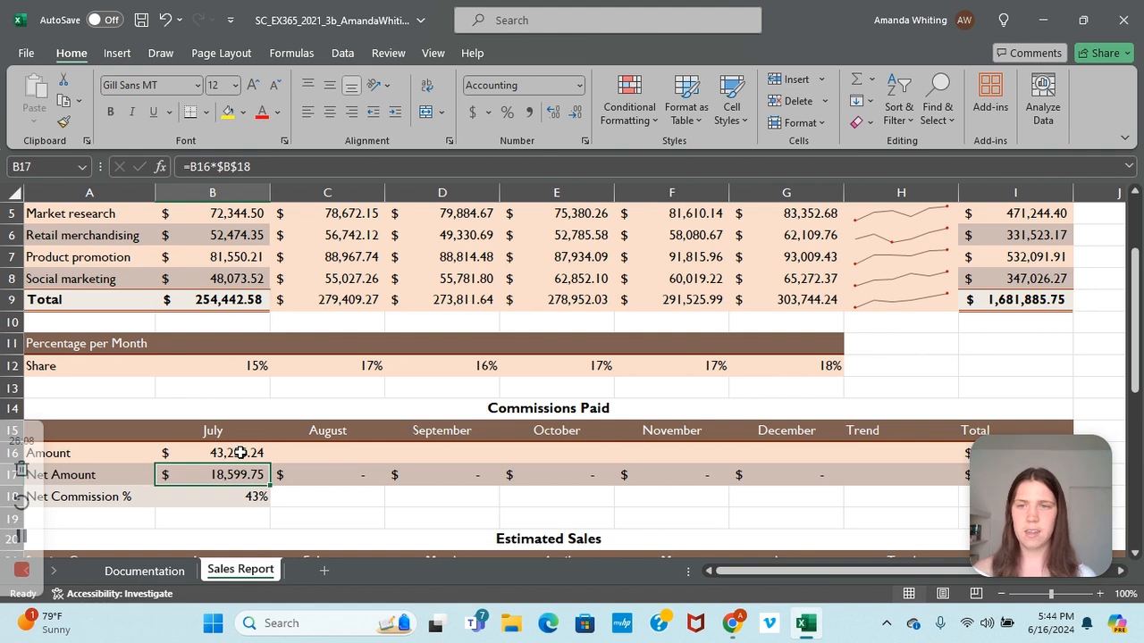
click(241, 453)
drag(267, 462, 784, 449)
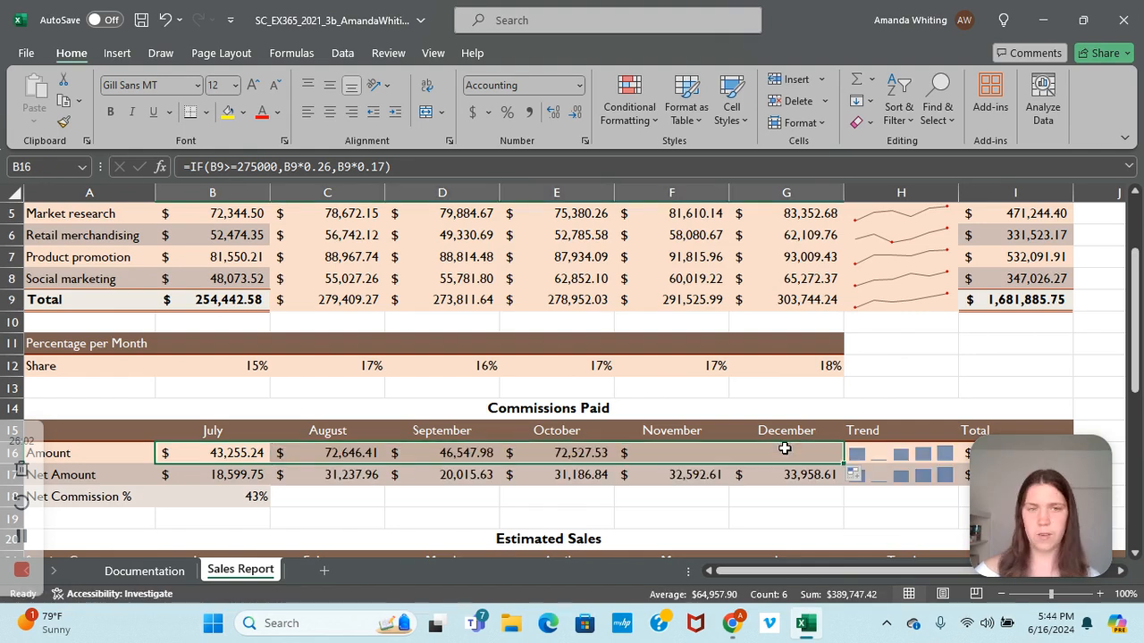
drag(976, 460, 1006, 243)
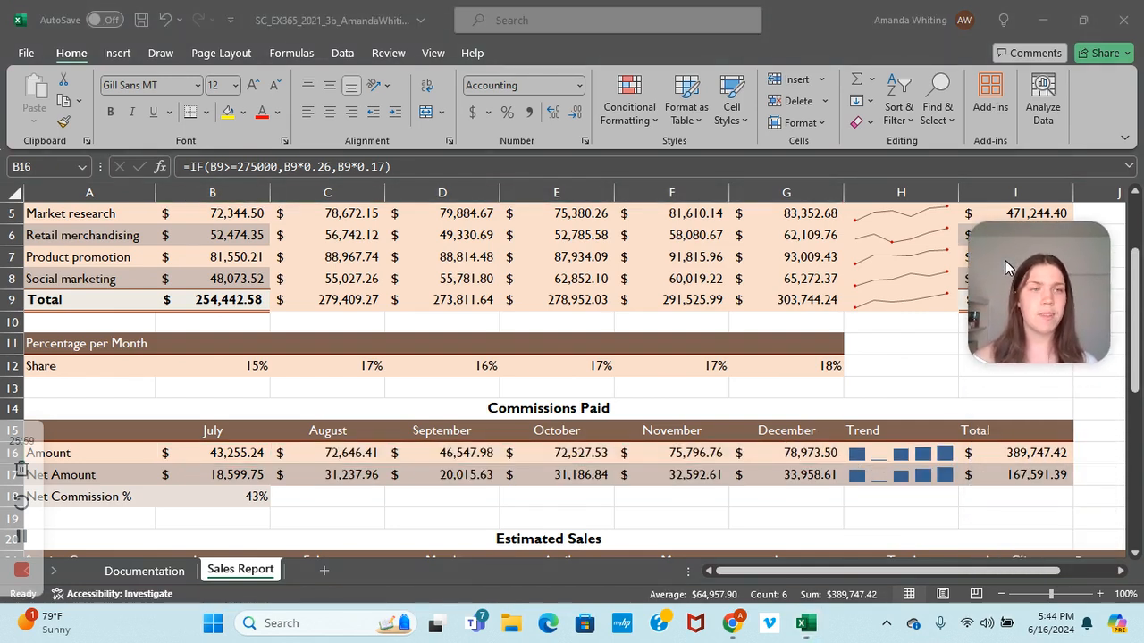
- Change the commission Trend sparklines in H16:H17 to the Line type and recolor them with the darkest red theme shade
click(920, 456)
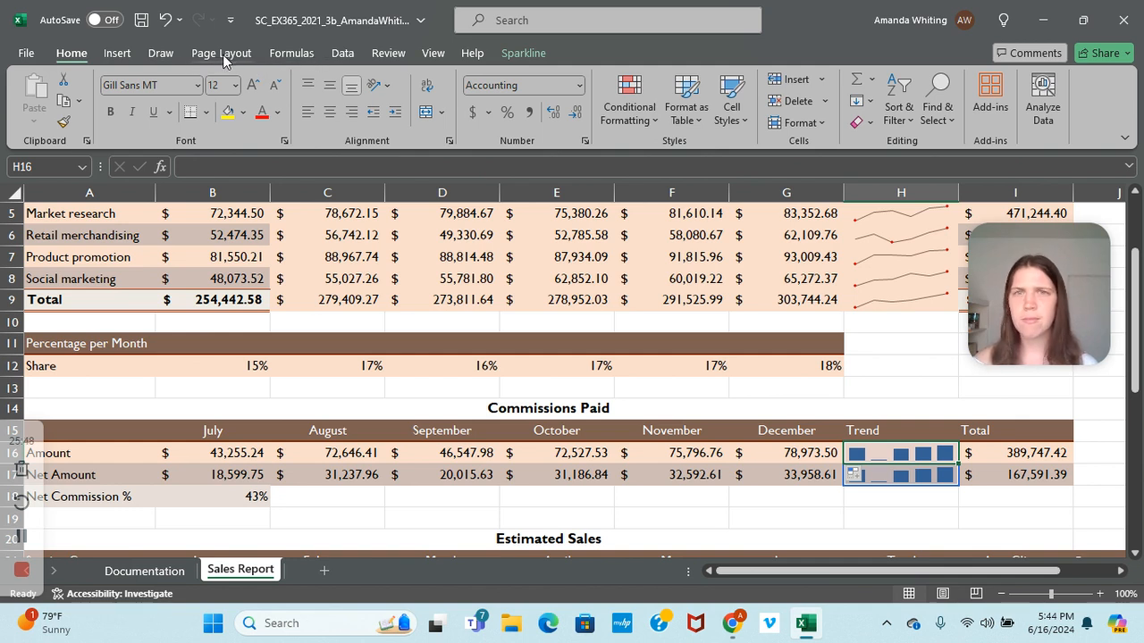
click(22, 537)
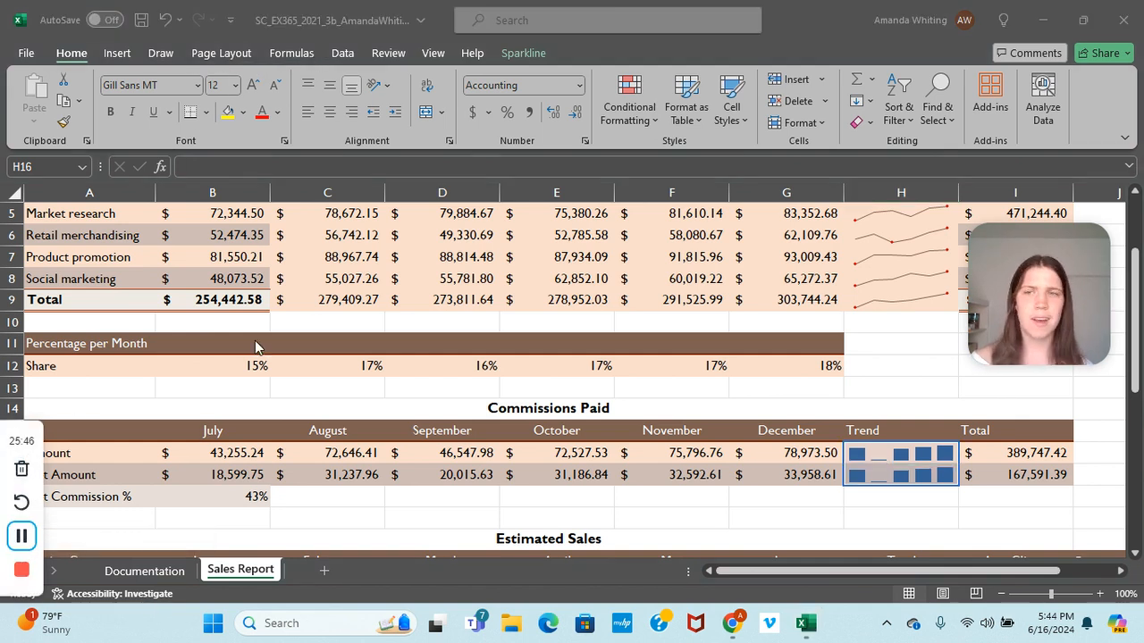
click(518, 54)
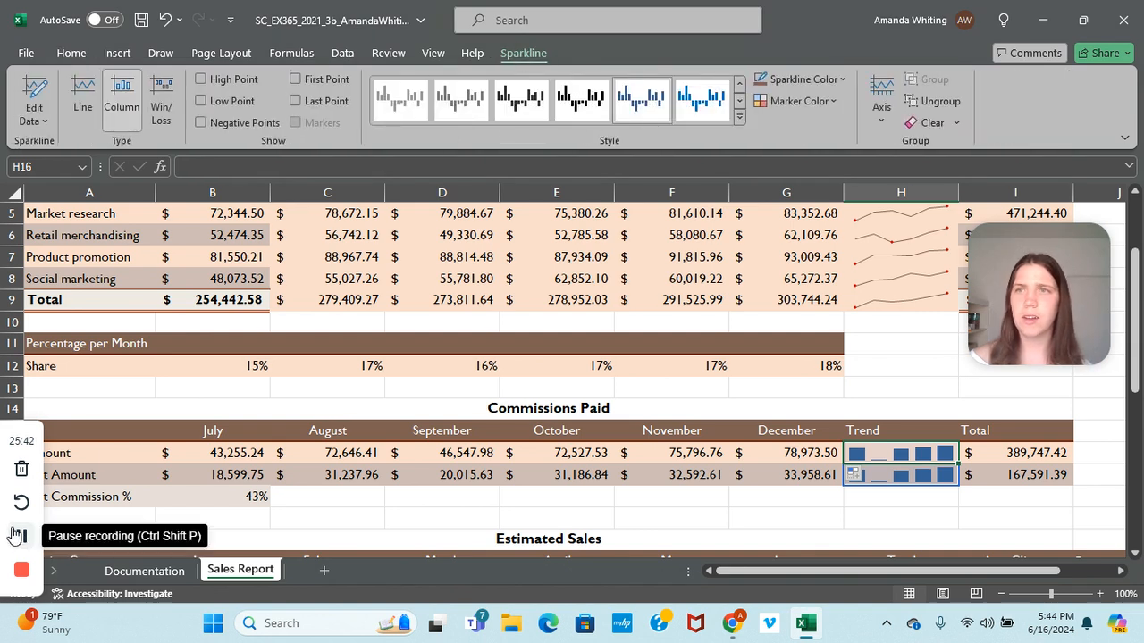
click(90, 106)
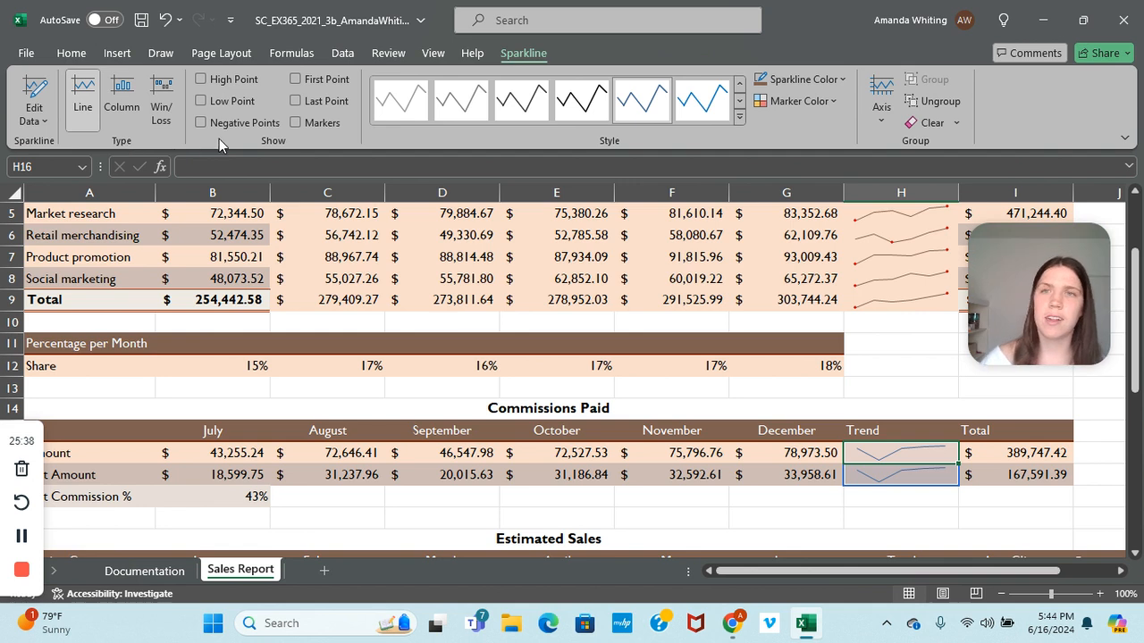
click(801, 79)
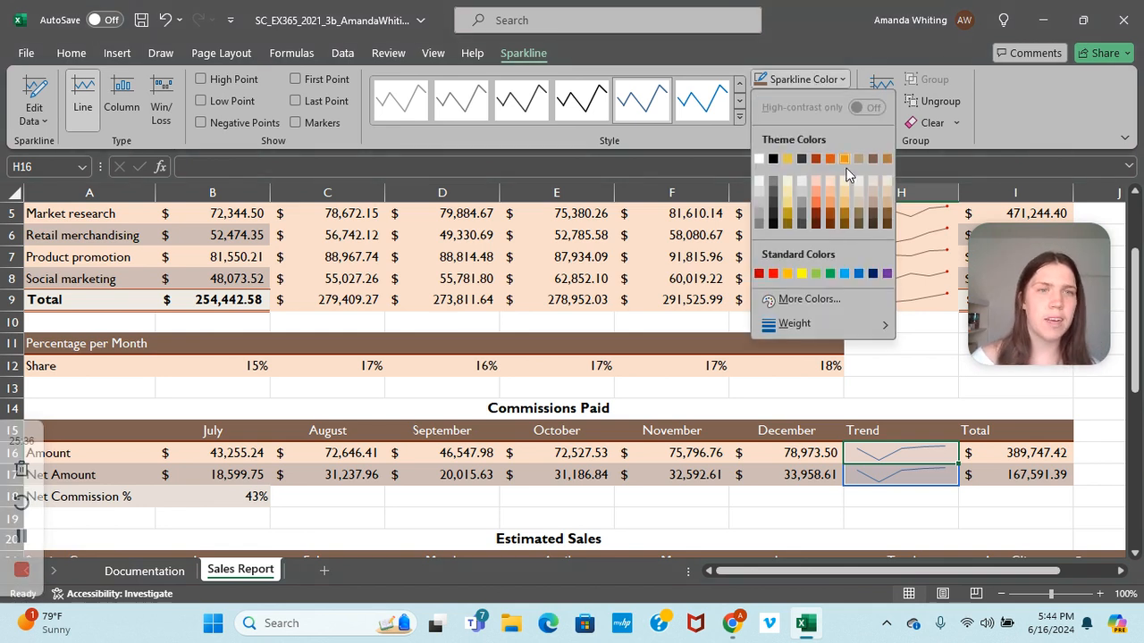
click(815, 223)
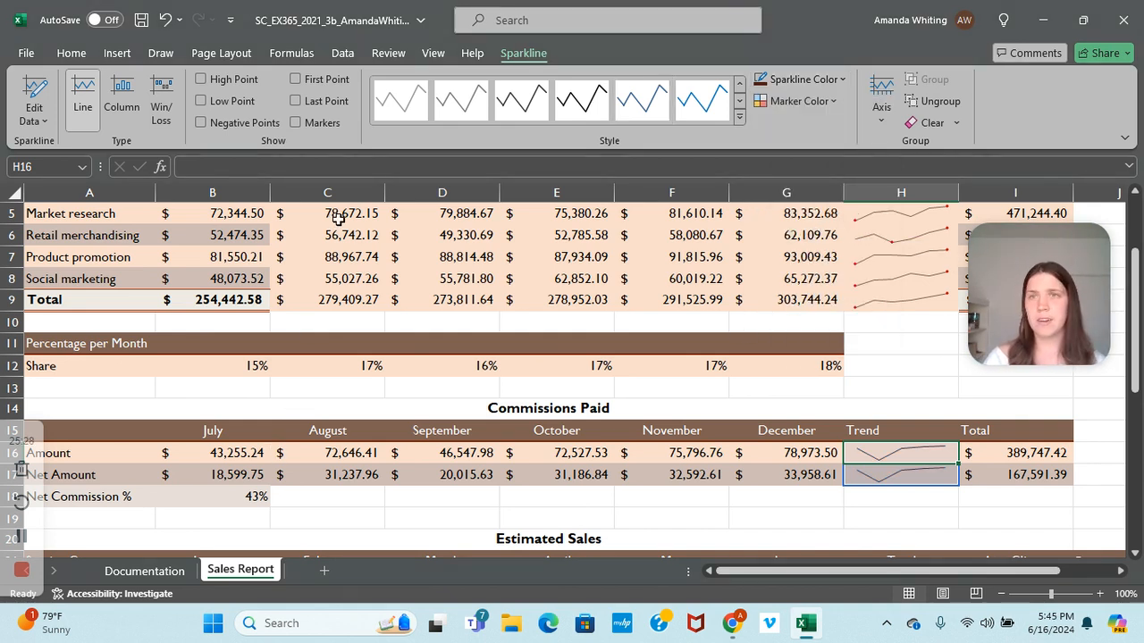
click(342, 53)
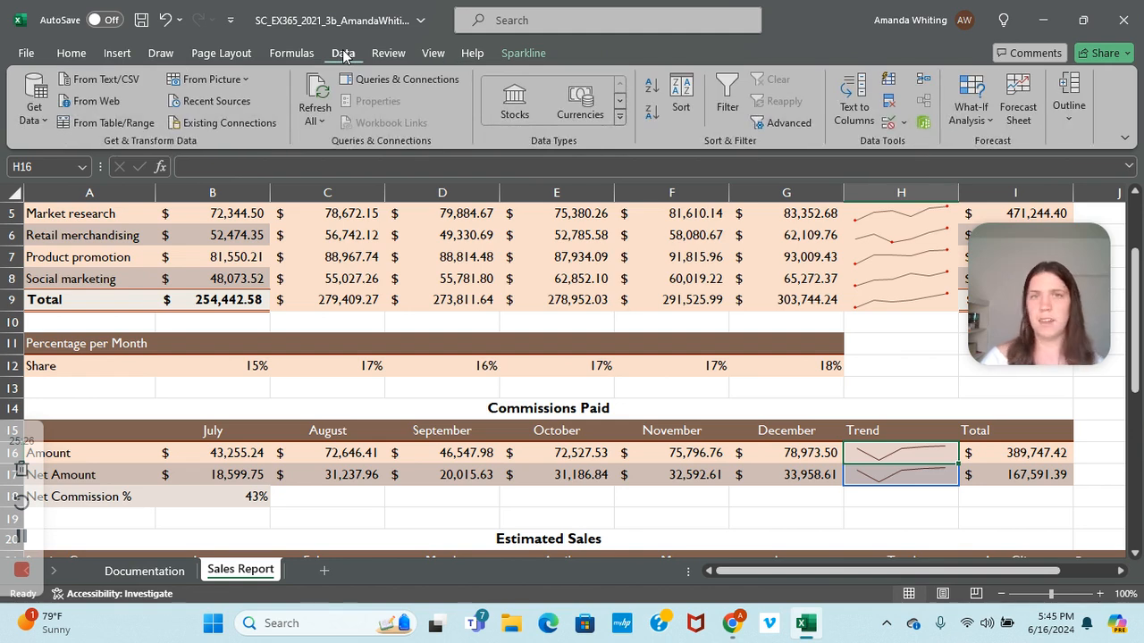
click(971, 107)
scroll(853, 366, down, 4)
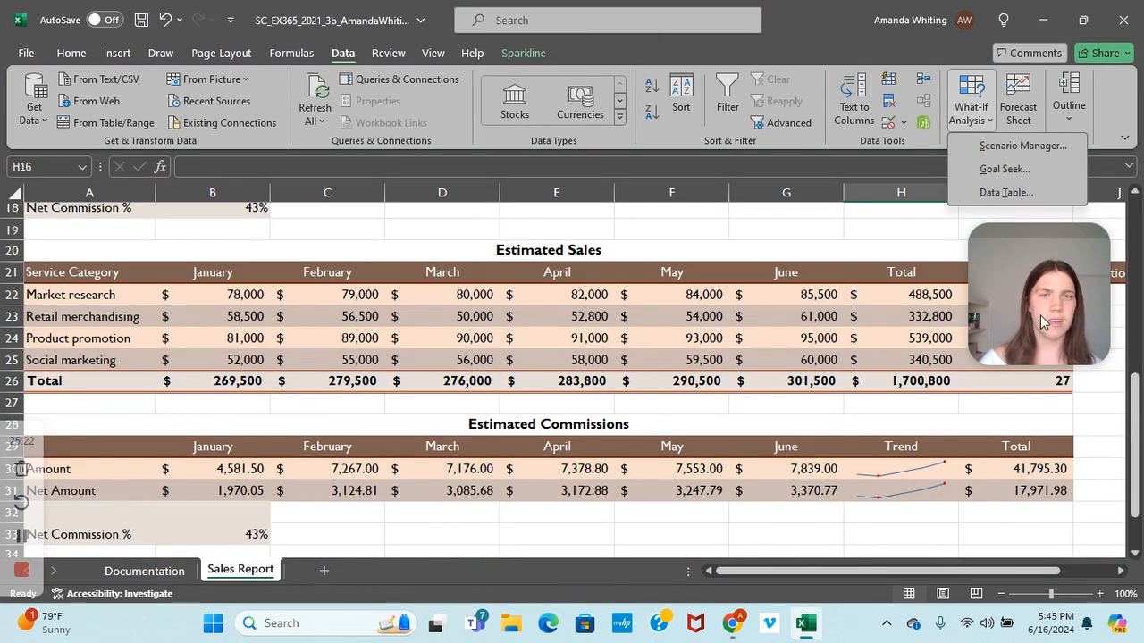
scroll(833, 343, down, 1)
scroll(834, 343, up, 1)
drag(1011, 308, 979, 478)
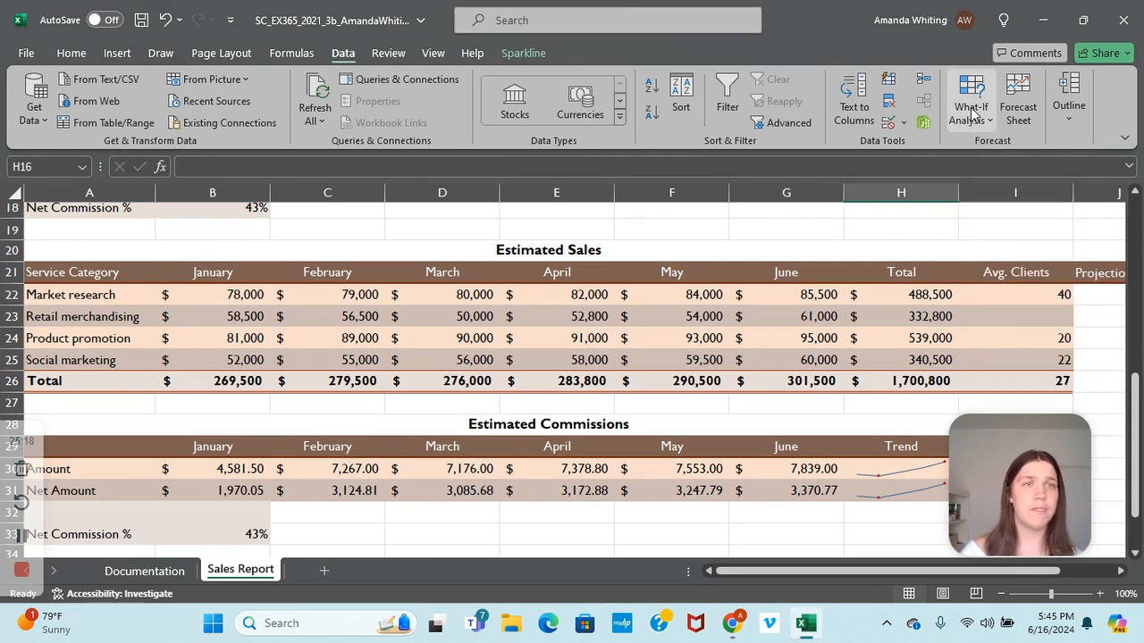
click(974, 115)
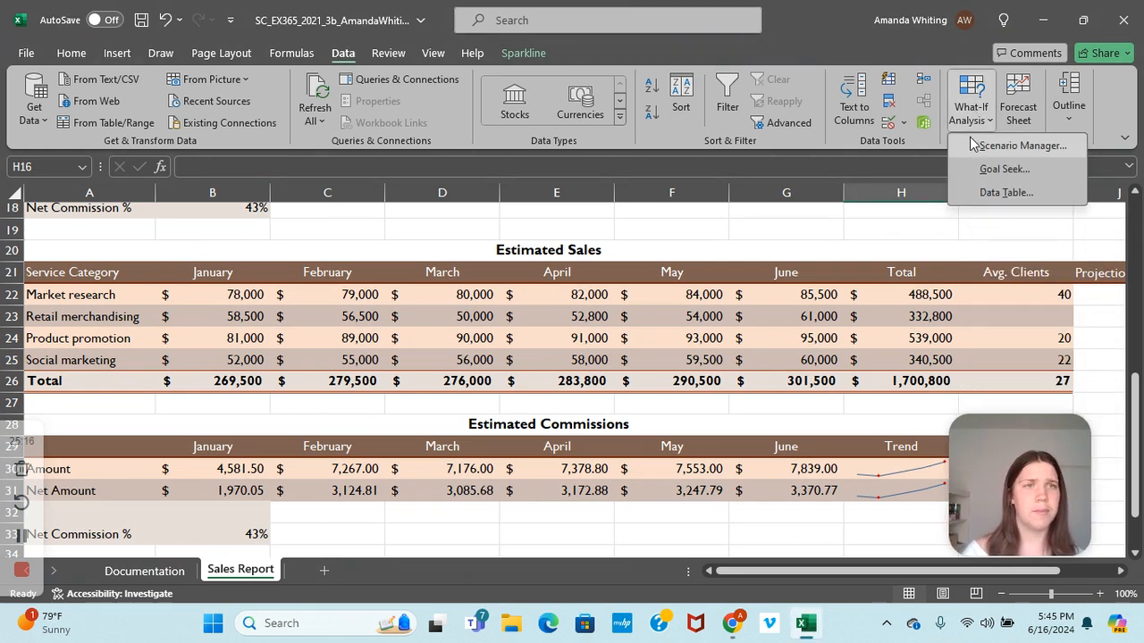
click(973, 145)
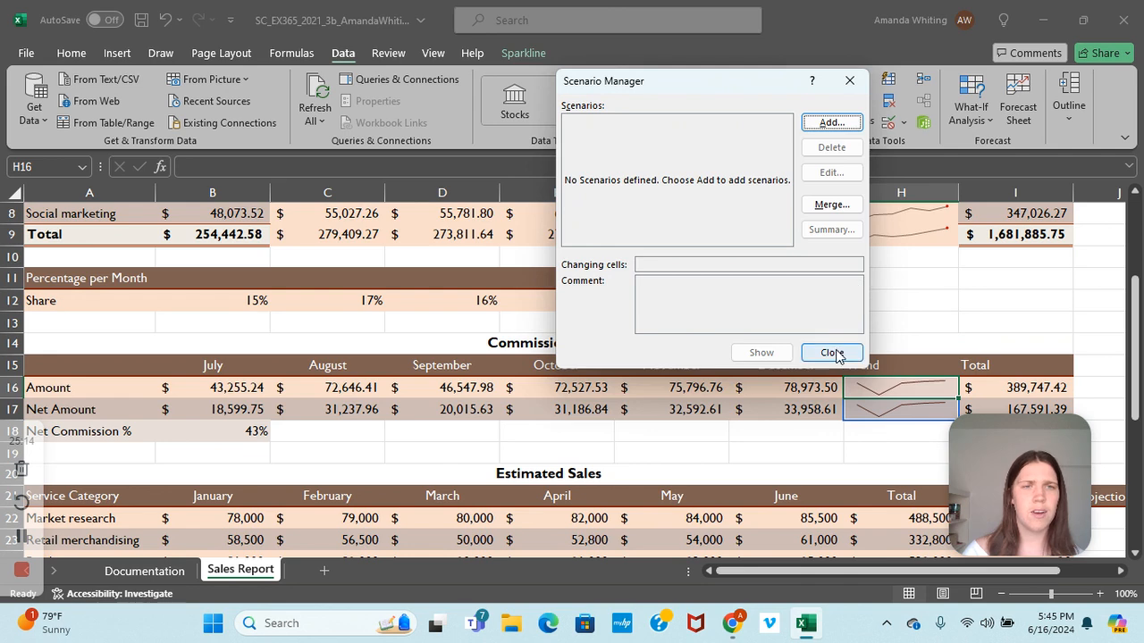
click(832, 354)
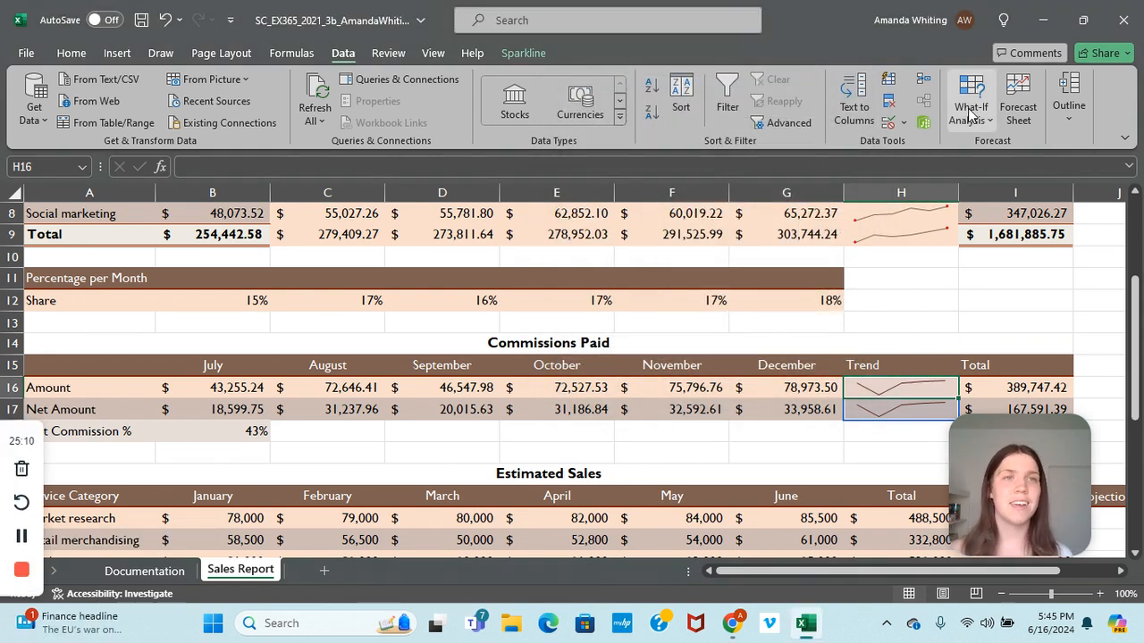
- Use Goal Seek to set the average clients total in I26 to 35 by changing the Retail merchandising cell I23
click(971, 112)
click(994, 165)
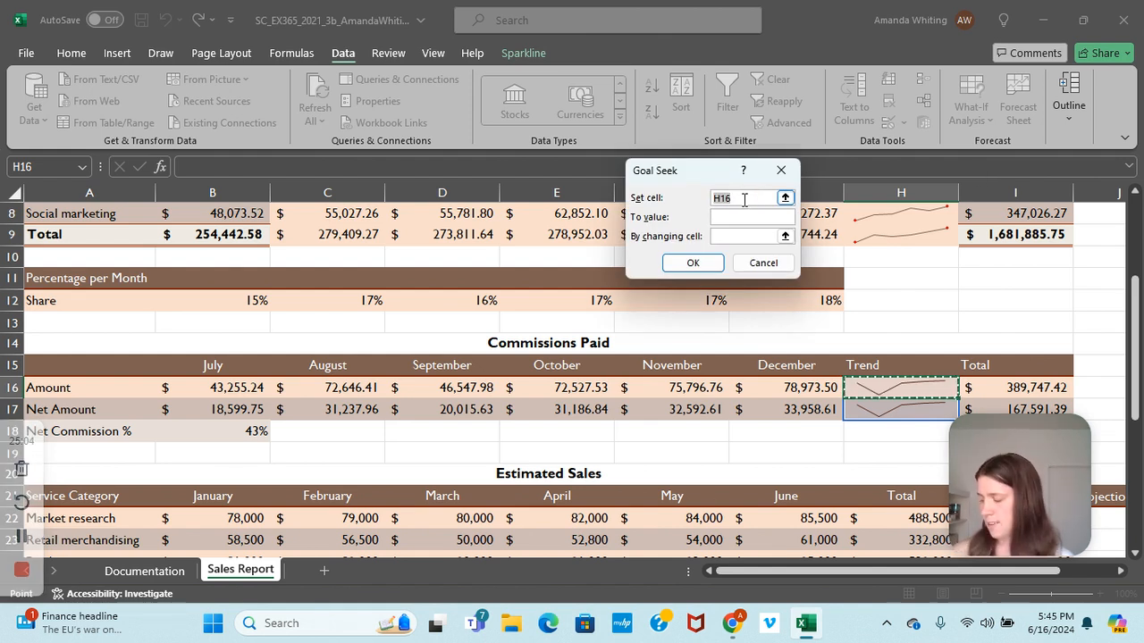
text(I)
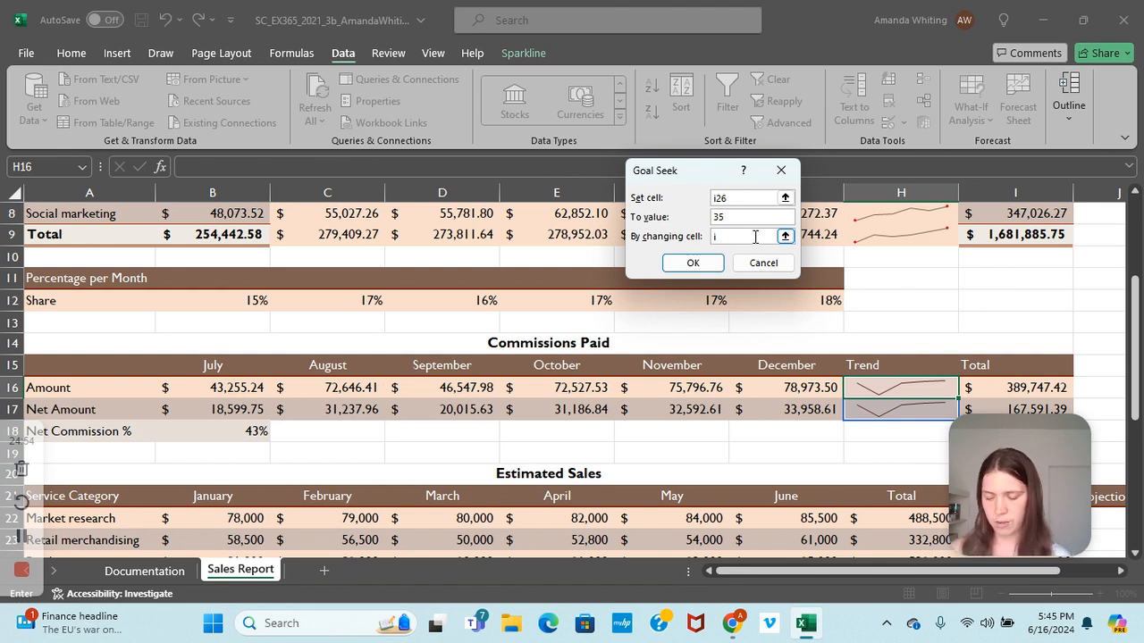
key(Return)
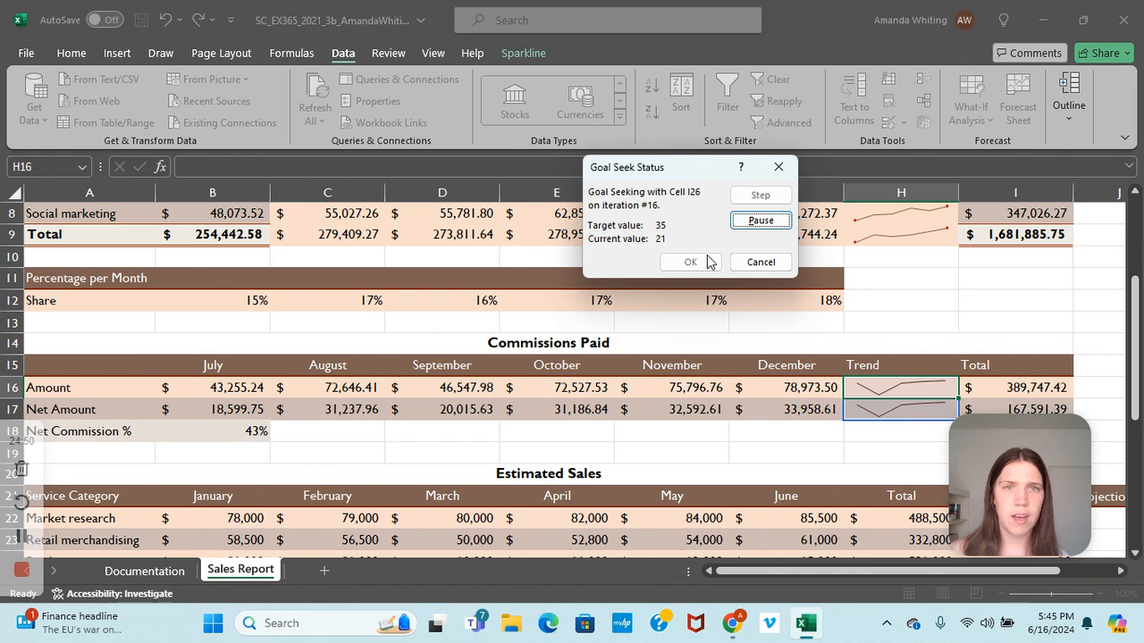
key(Return)
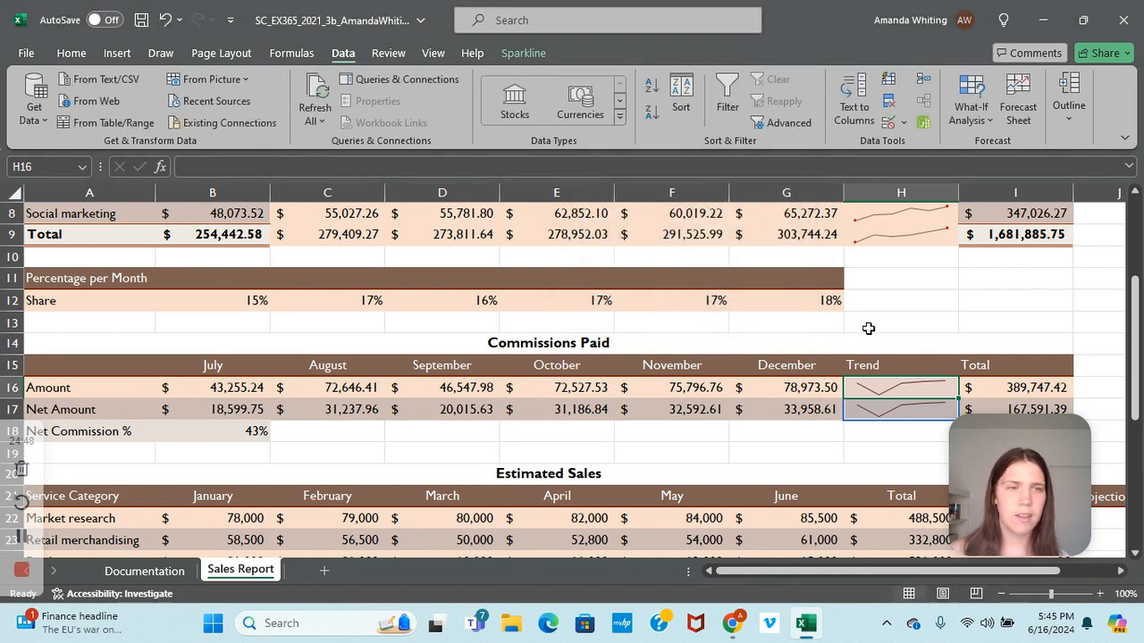
scroll(868, 329, down, 4)
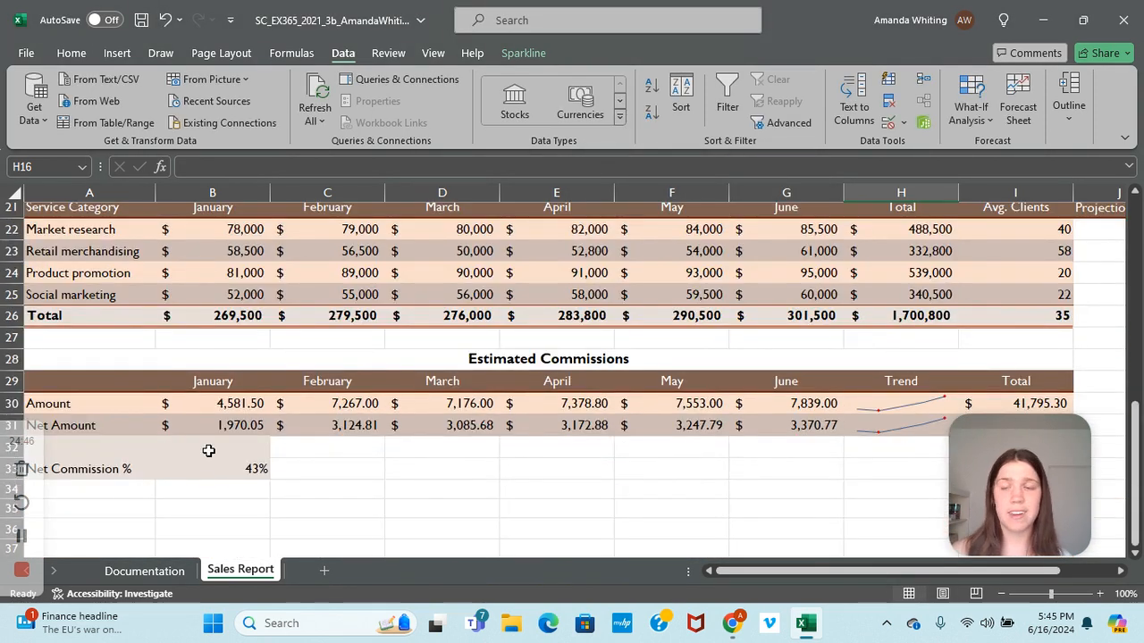
click(21, 536)
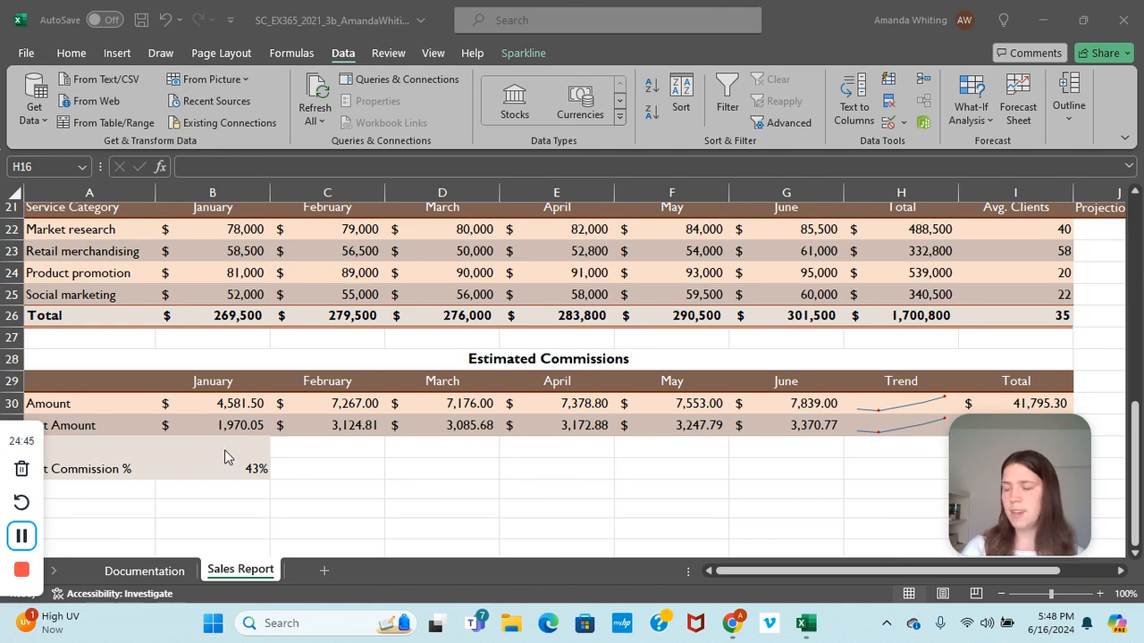
- Merge and center the Projections range J21:J26 and rotate its text down
scroll(623, 436, up, 1)
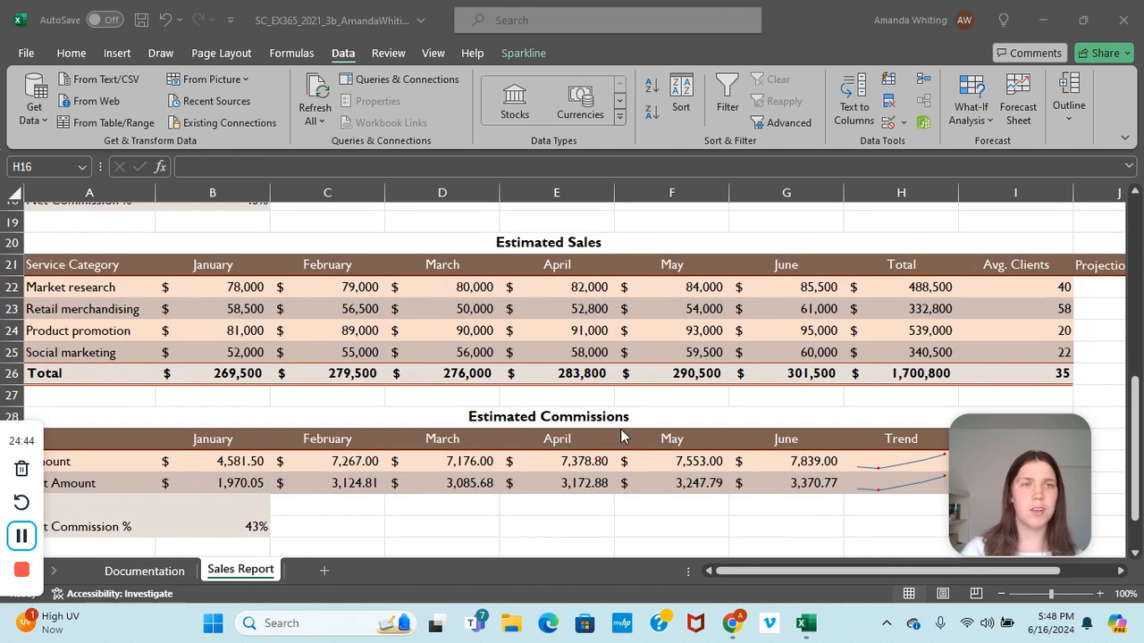
click(740, 572)
drag(780, 573, 816, 570)
click(999, 265)
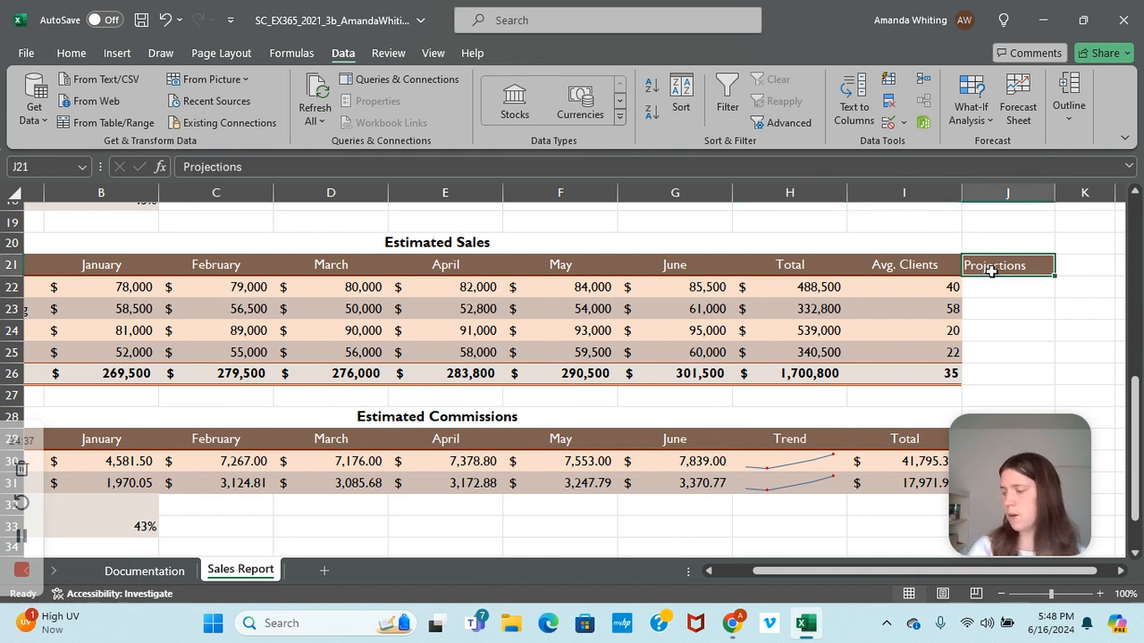
shift+click(991, 359)
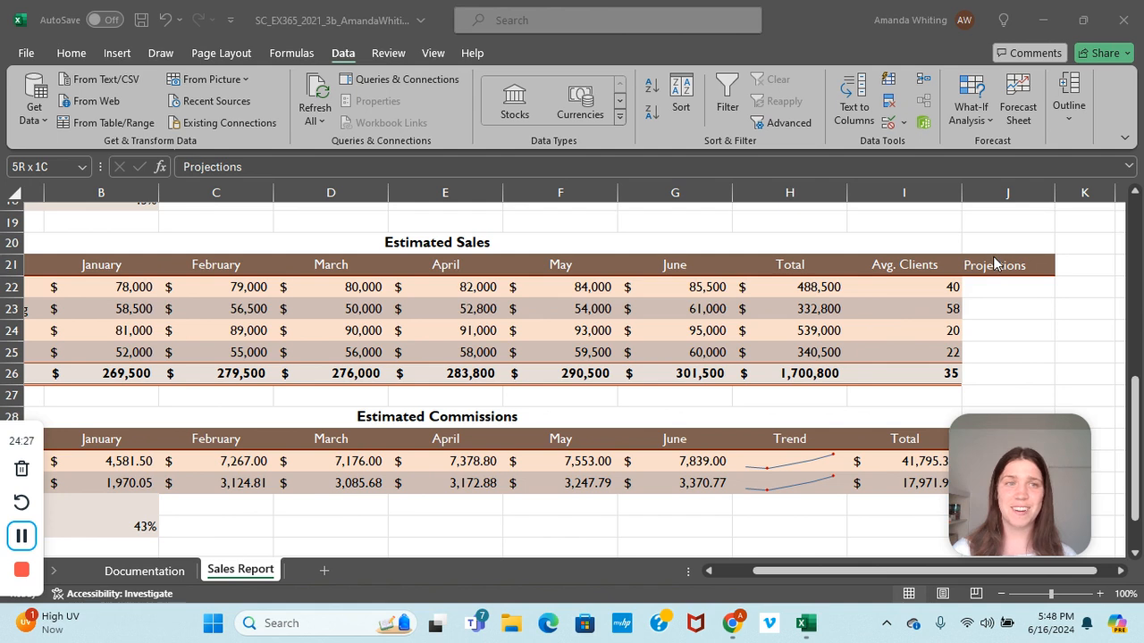
shift+click(999, 378)
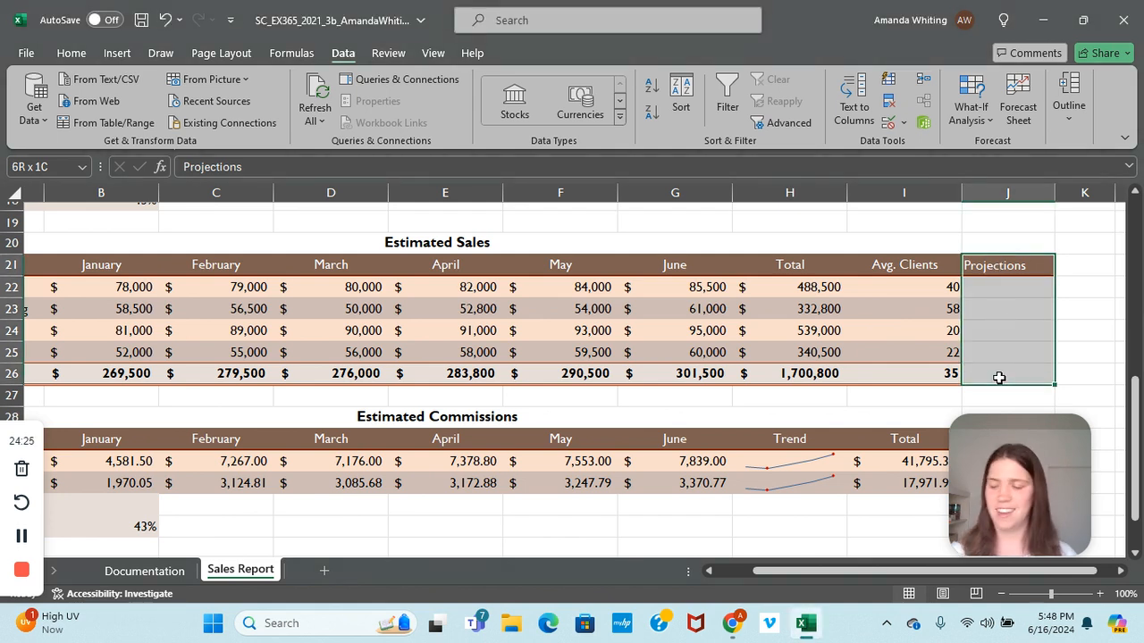
click(83, 54)
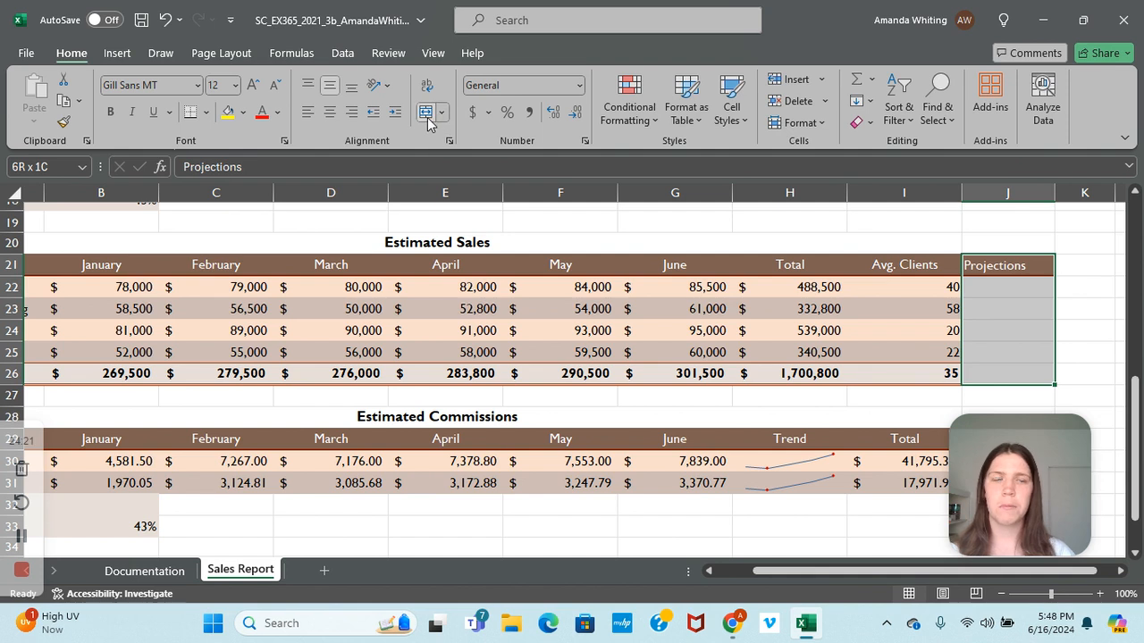
click(427, 112)
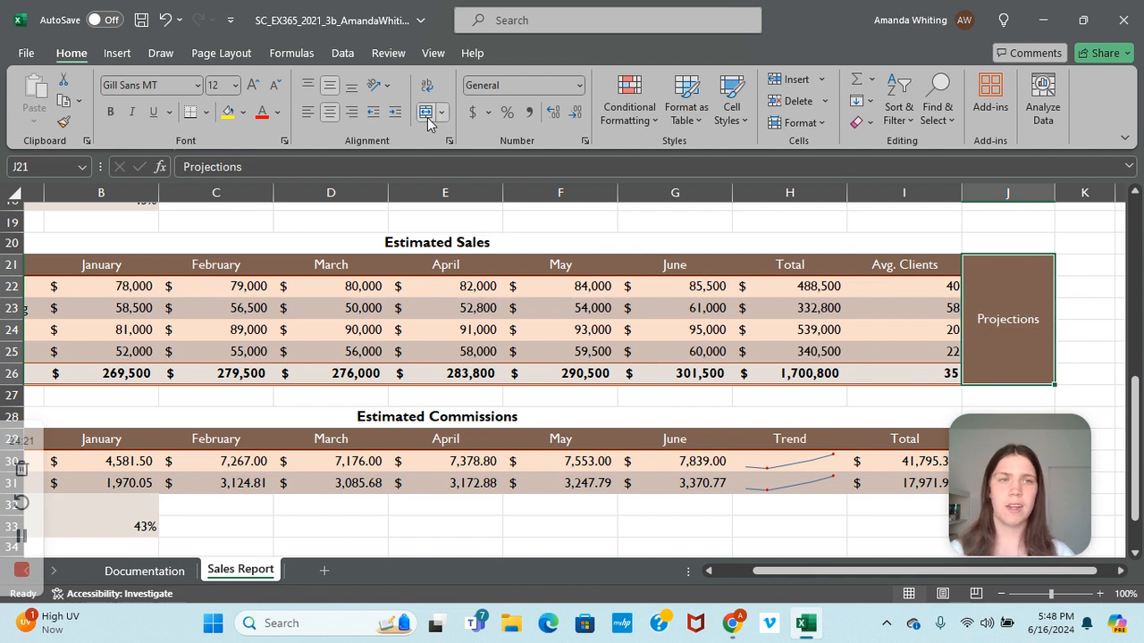
click(378, 89)
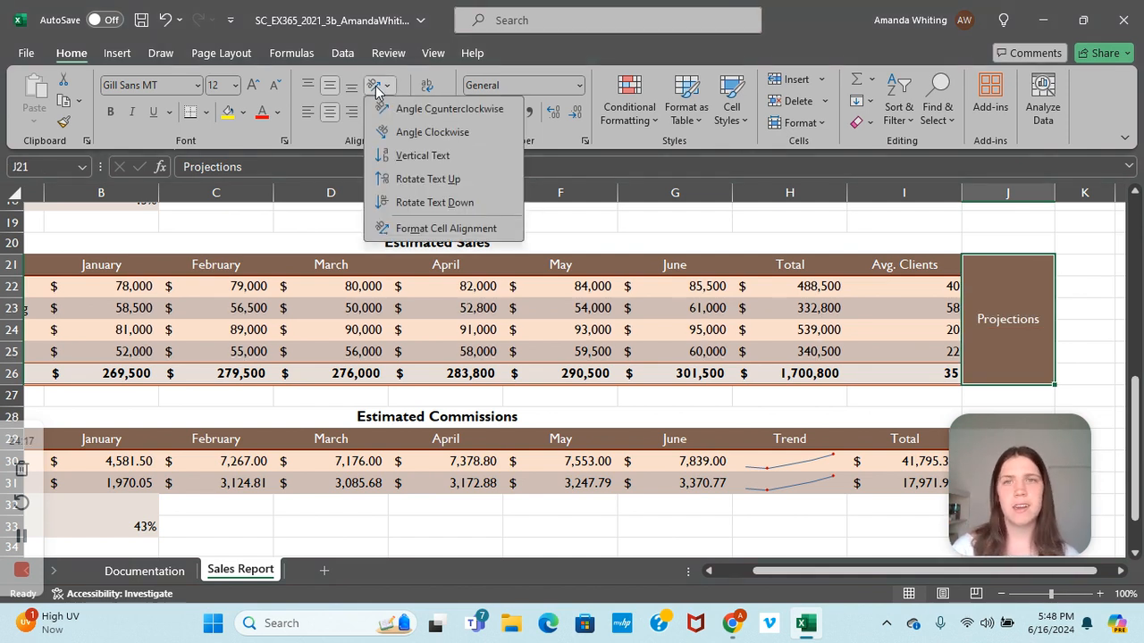
click(398, 202)
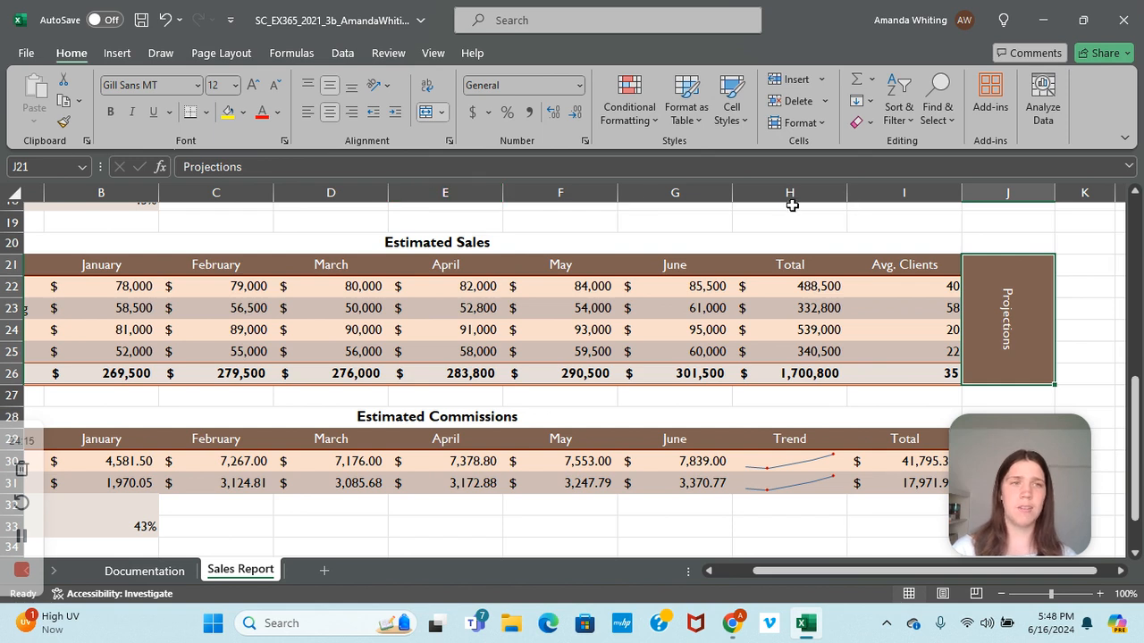
- Set the width of column J to 7
drag(963, 202, 977, 192)
right_click(977, 192)
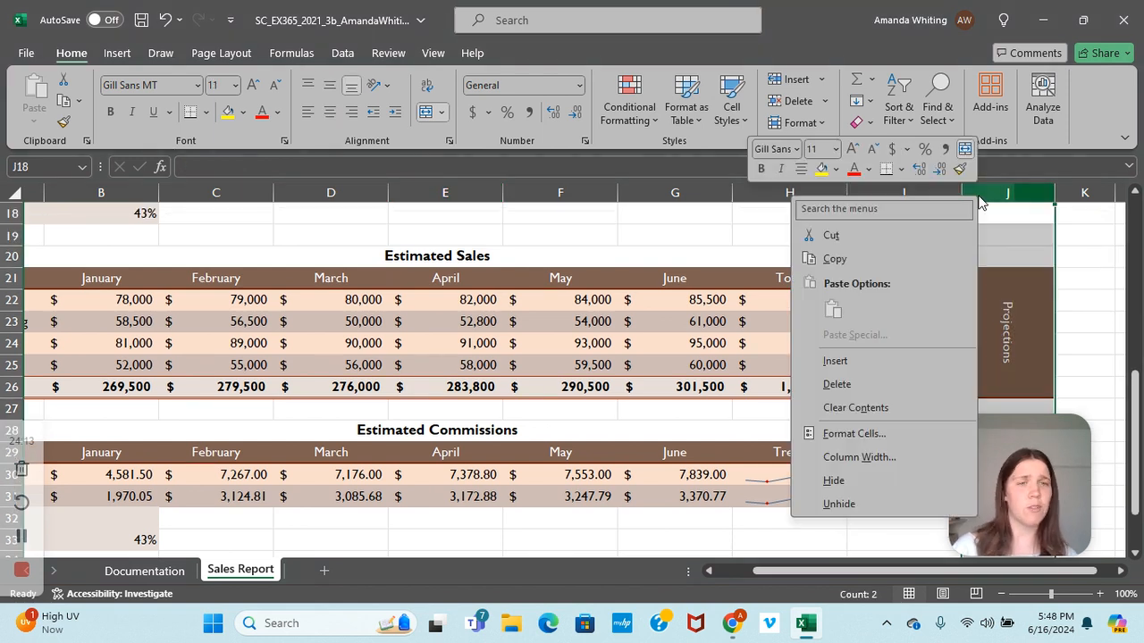
click(860, 456)
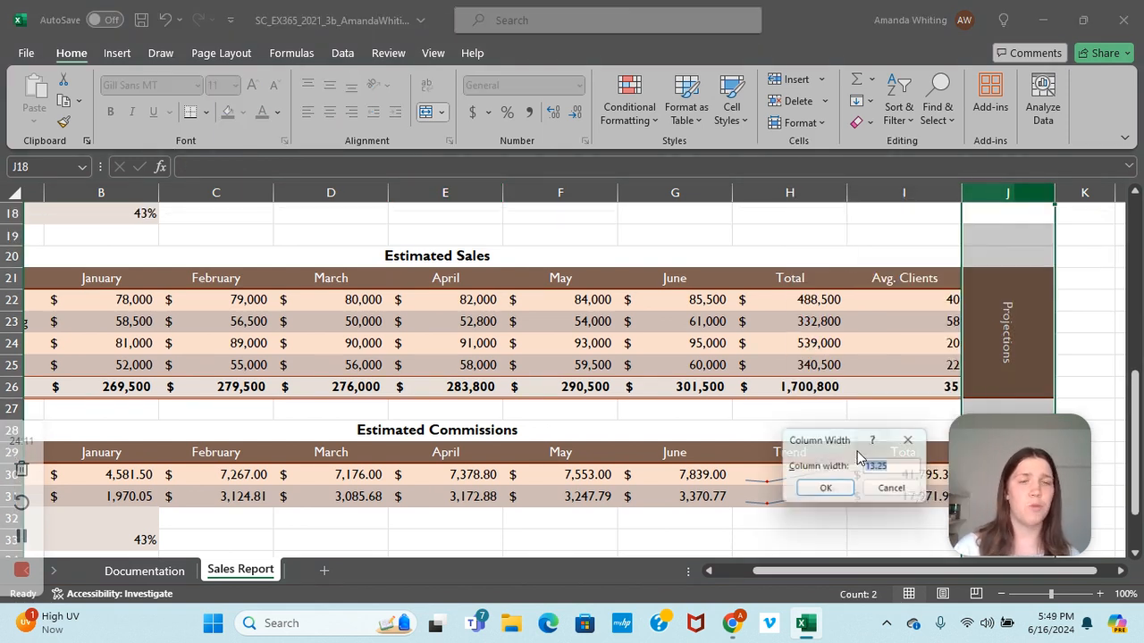
text(7)
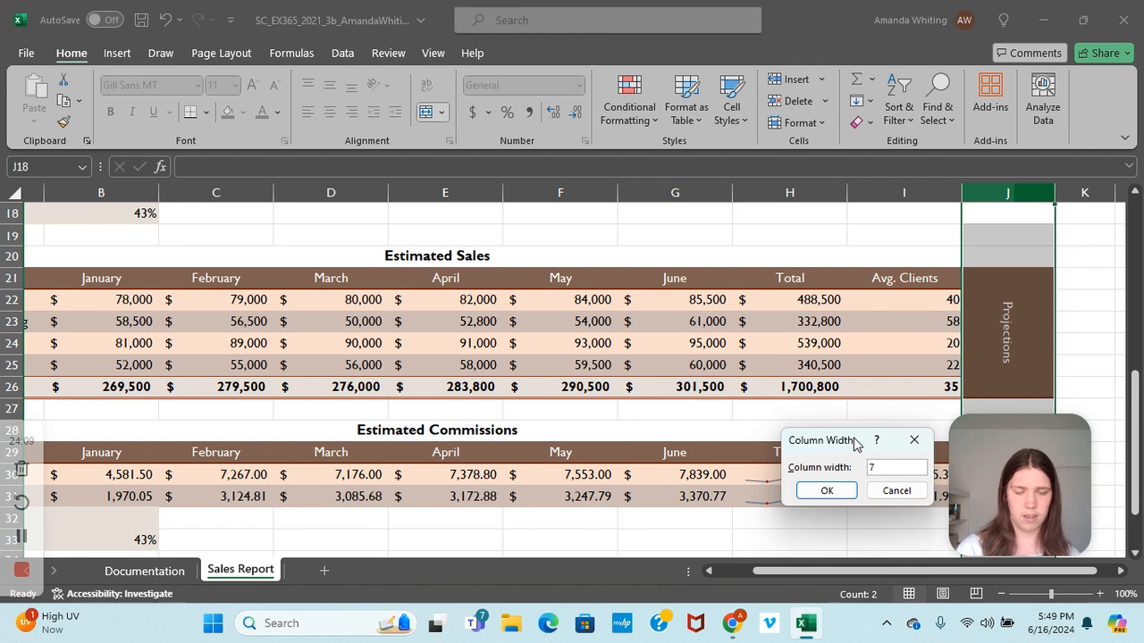
key(Return)
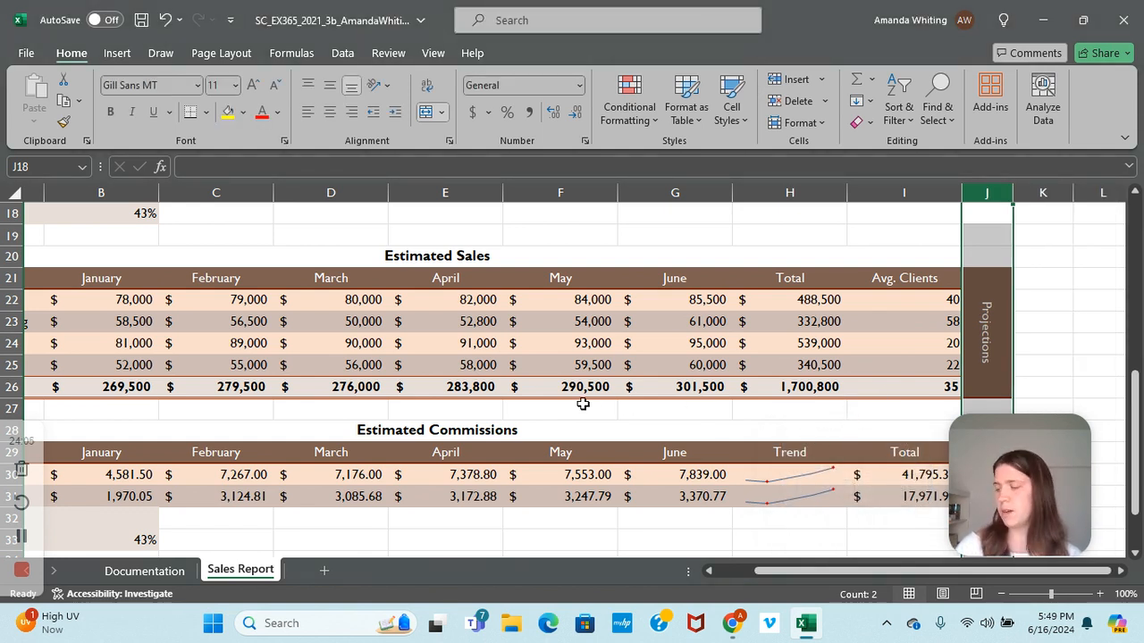
- Delete the blank row 32 above Net Commission % in the Estimated Commissions section
click(159, 428)
scroll(161, 429, down, 3)
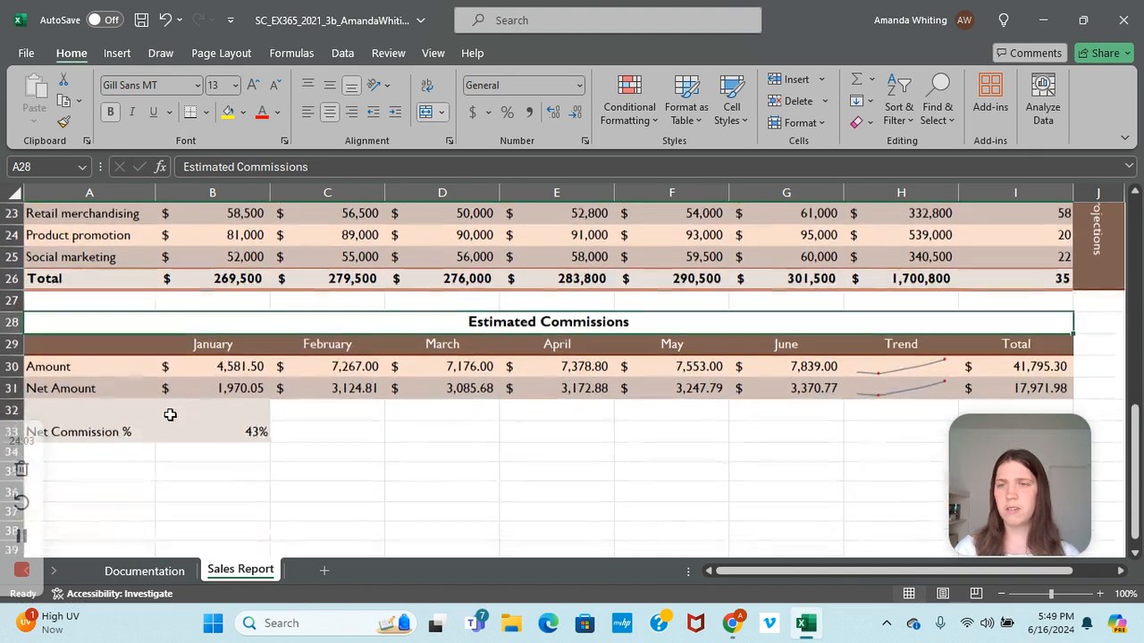
click(12, 345)
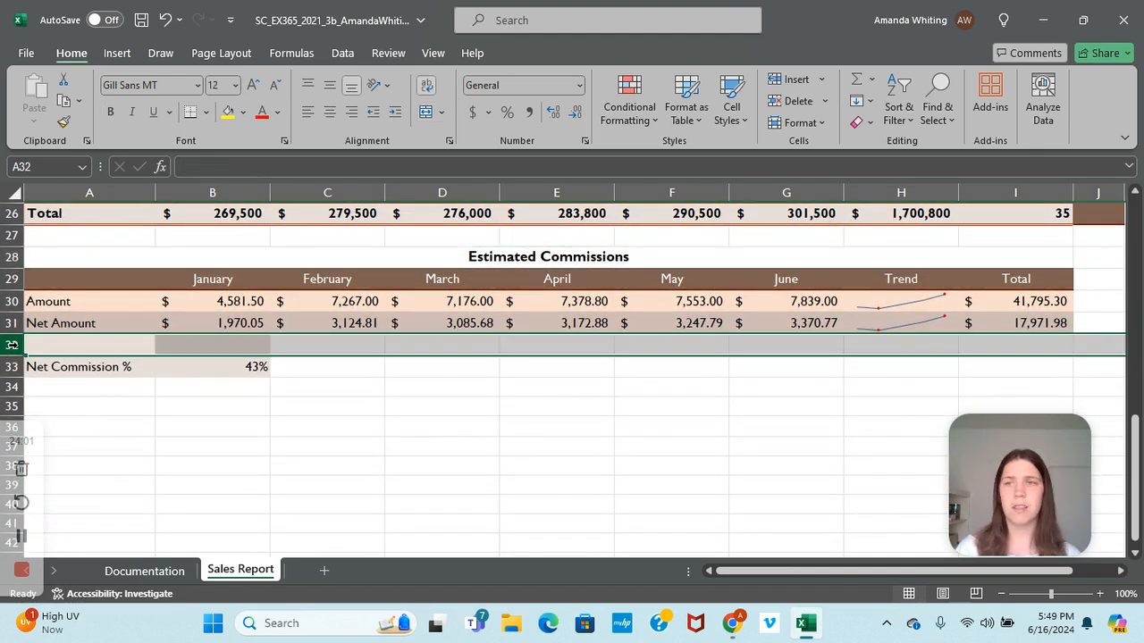
right_click(13, 345)
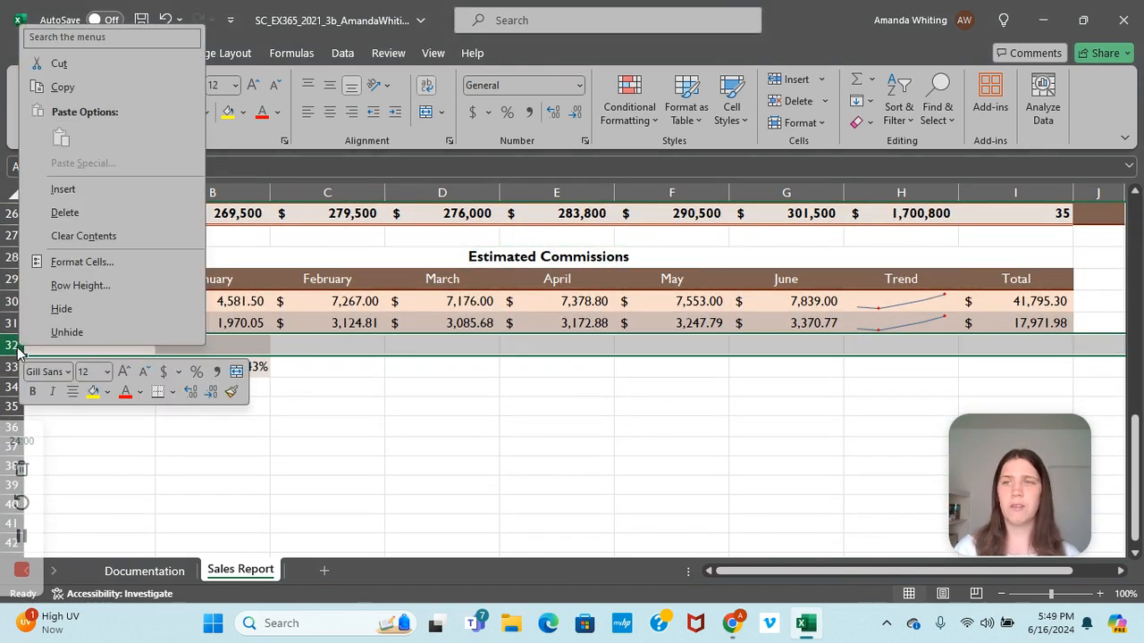
click(74, 207)
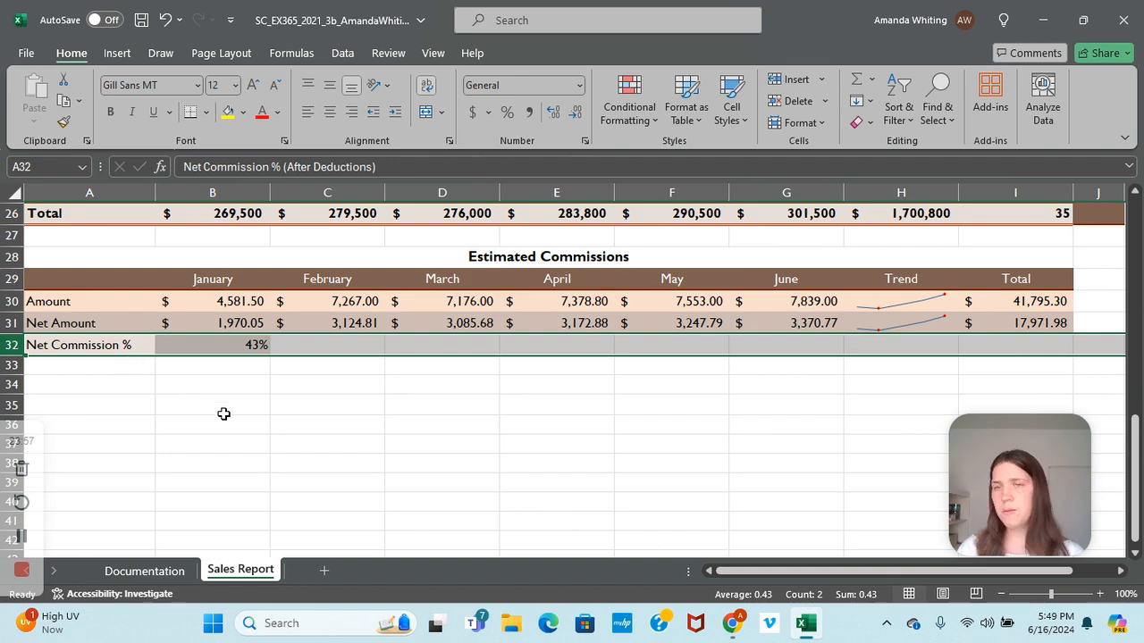
scroll(223, 411, up, 3)
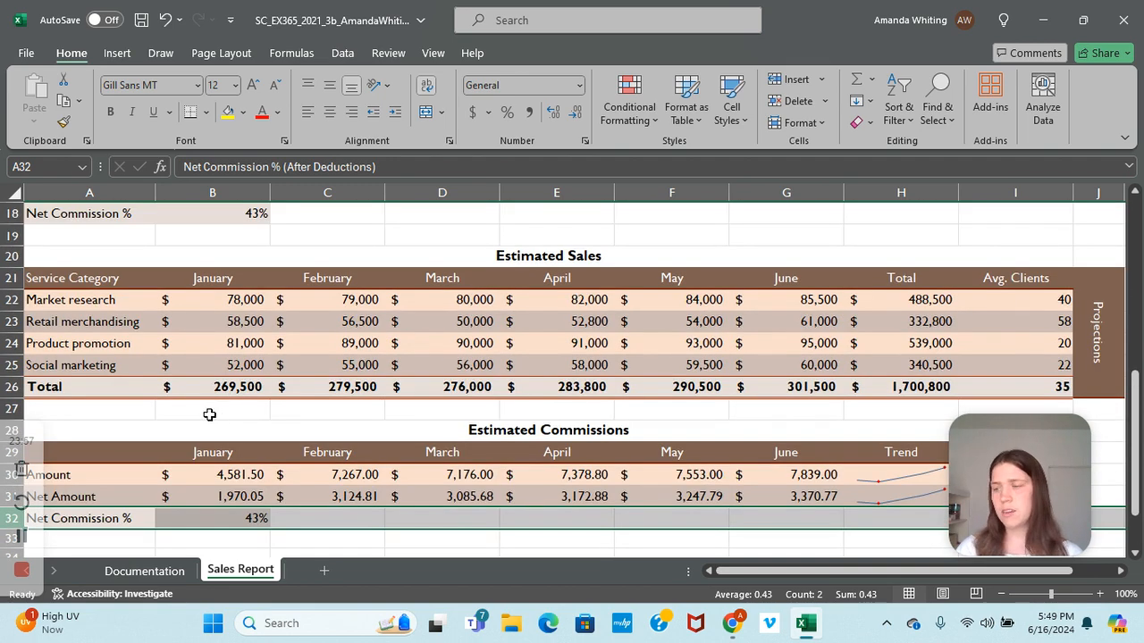
- Insert a clustered column chart comparing the January and June estimated sales per service category, using A21:B25 and G21:G25
click(79, 280)
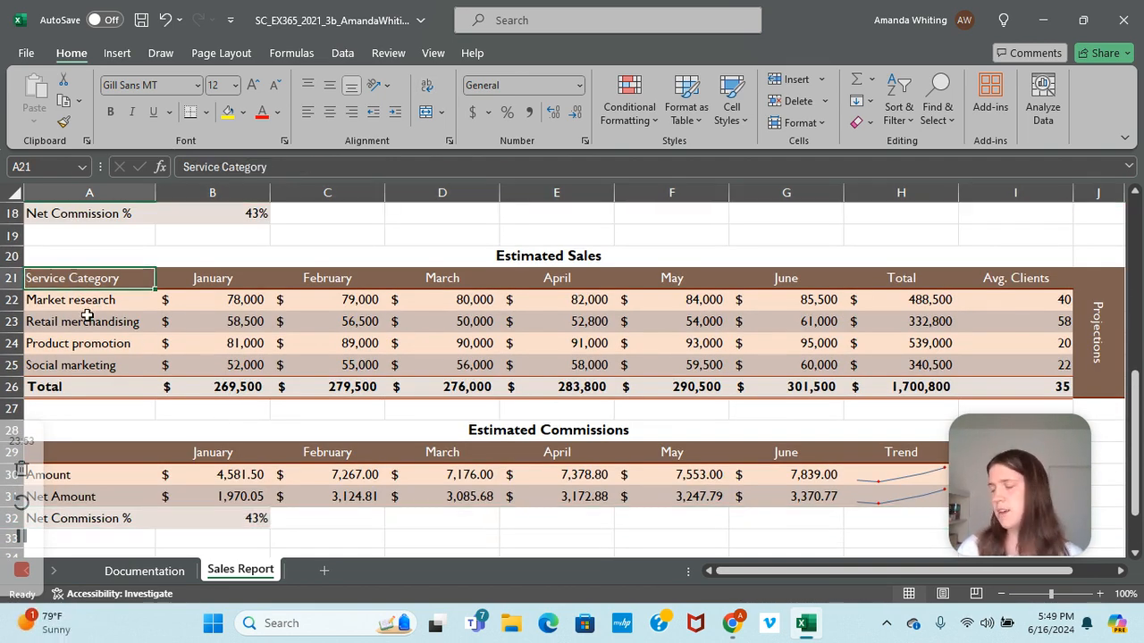
click(219, 367)
click(134, 279)
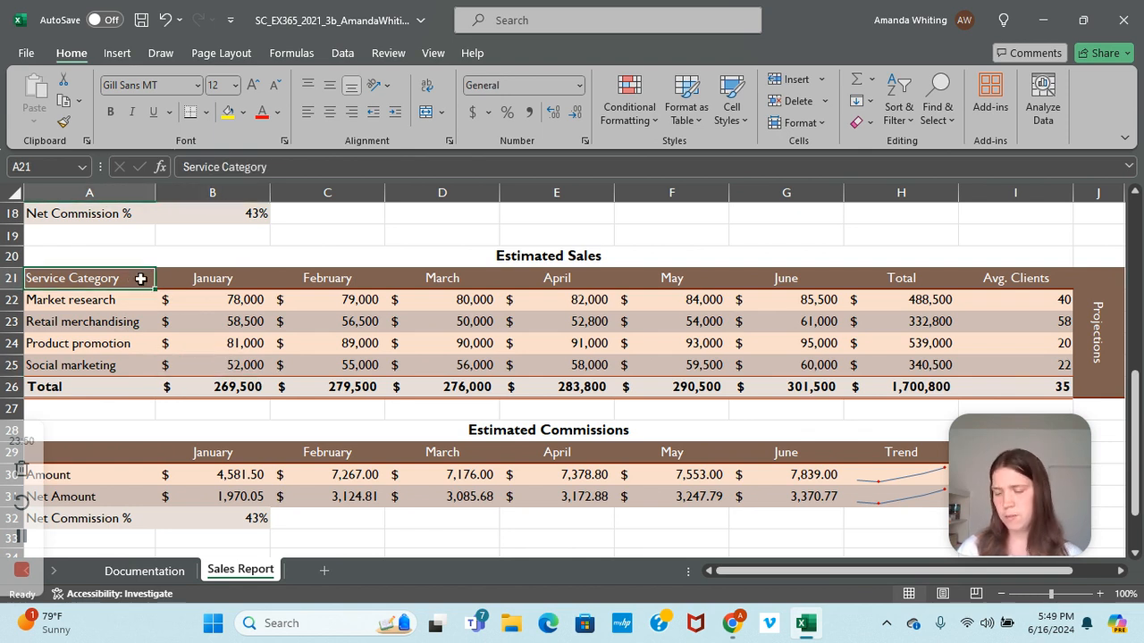
shift+click(223, 366)
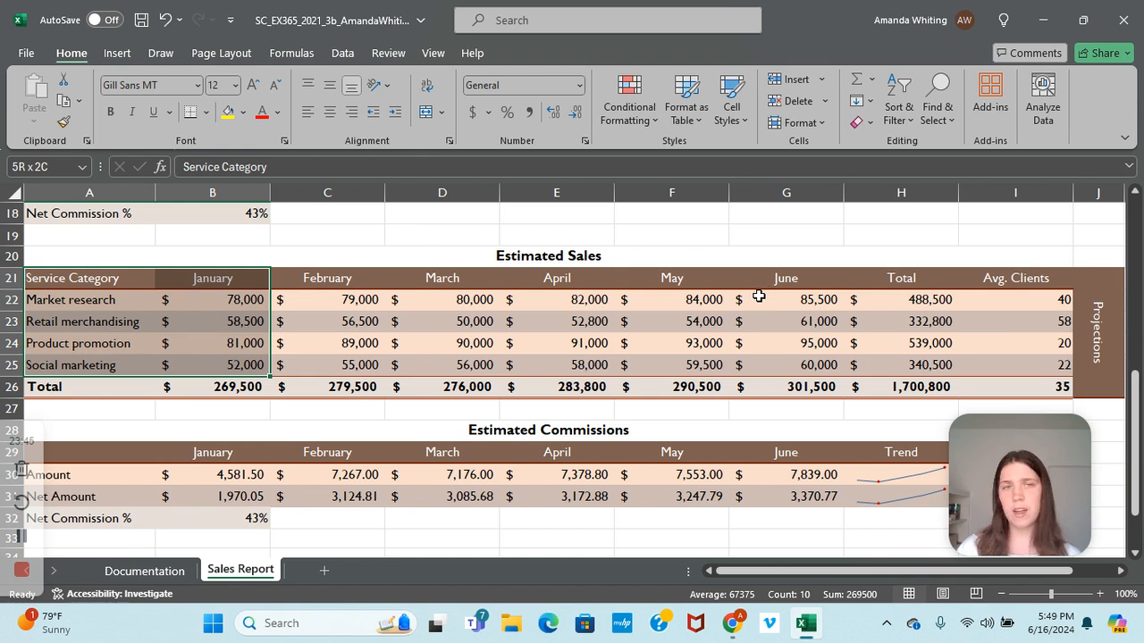
drag(783, 278, 783, 365)
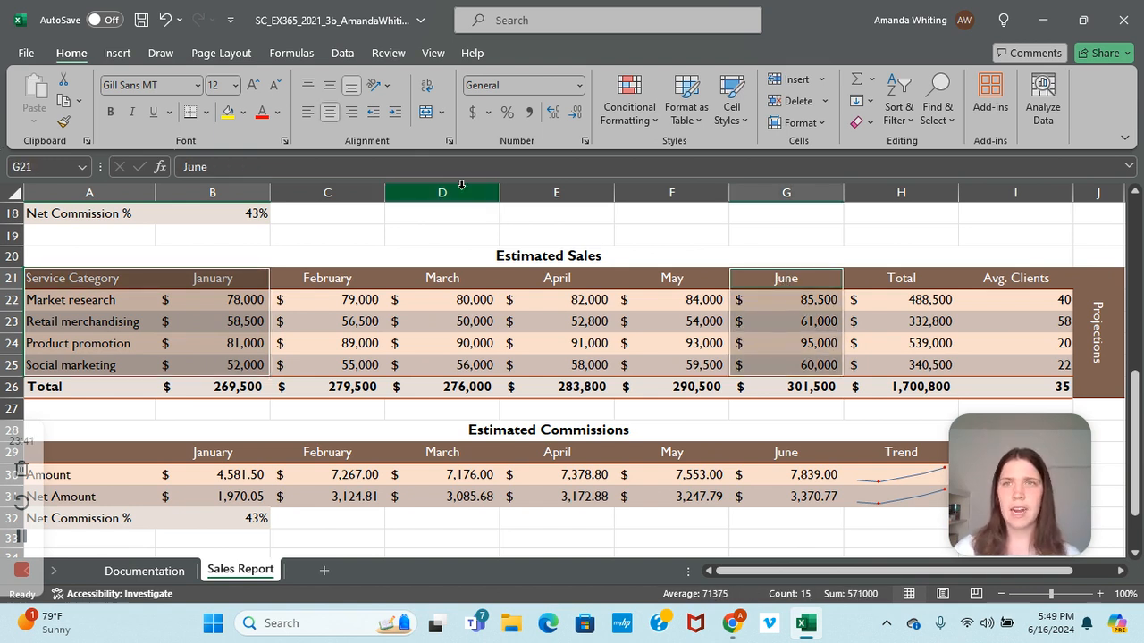
click(121, 55)
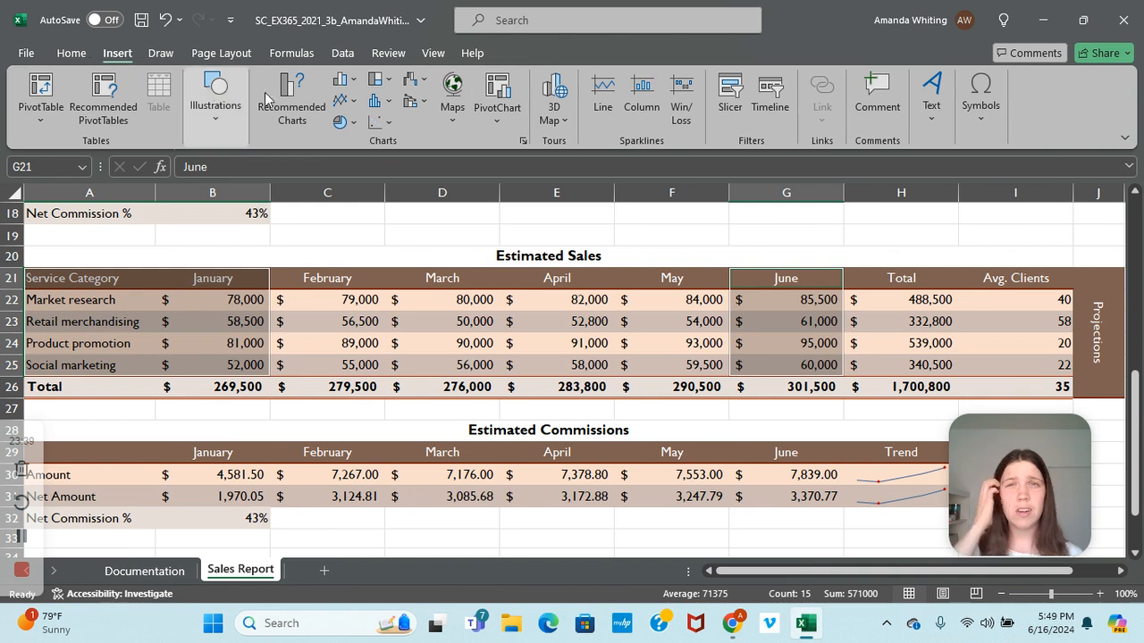
click(524, 141)
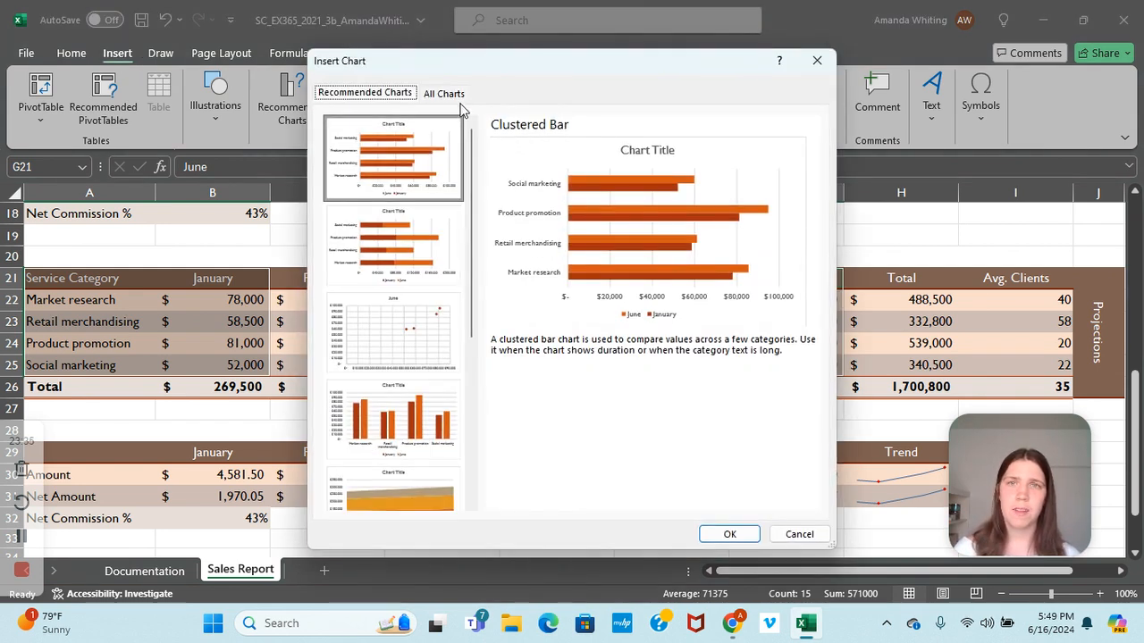
click(445, 95)
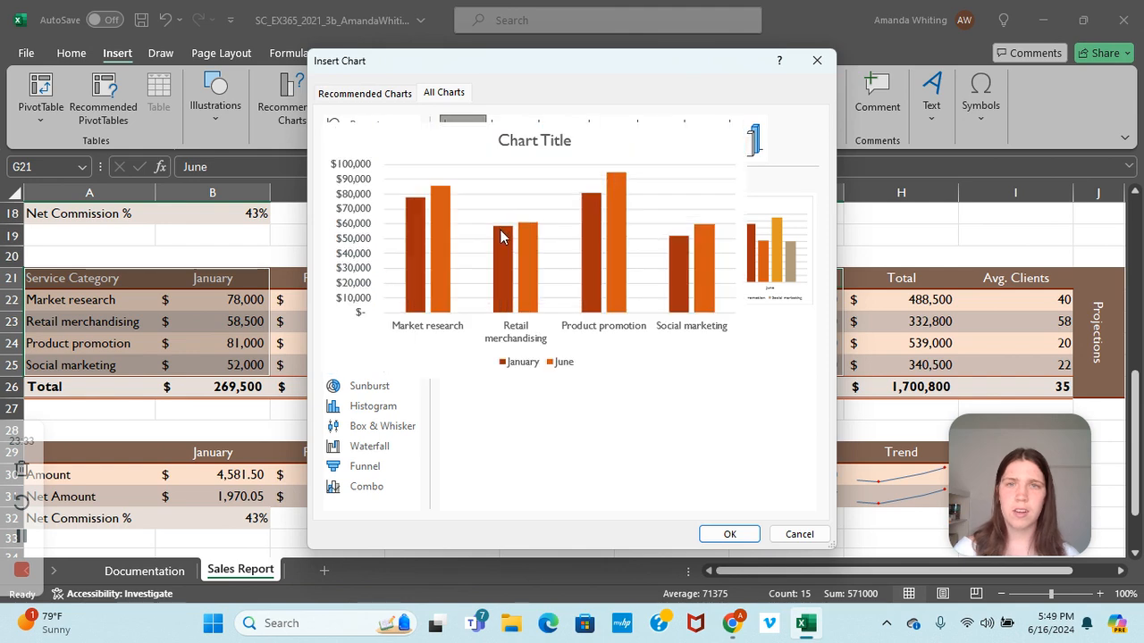
mouse_move(480, 229)
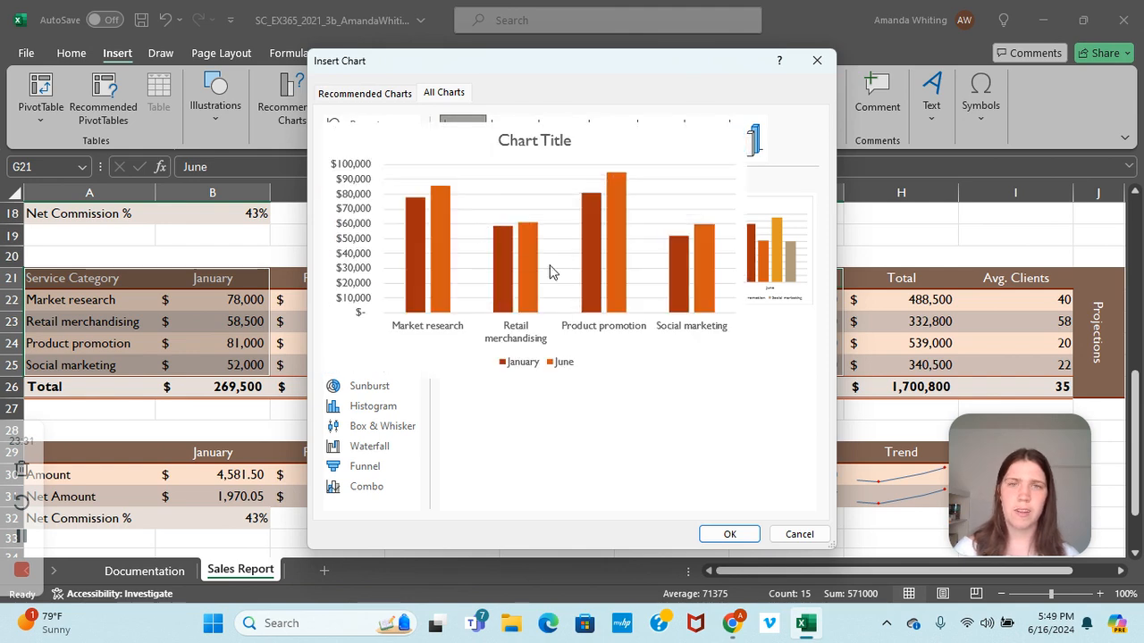
click(729, 534)
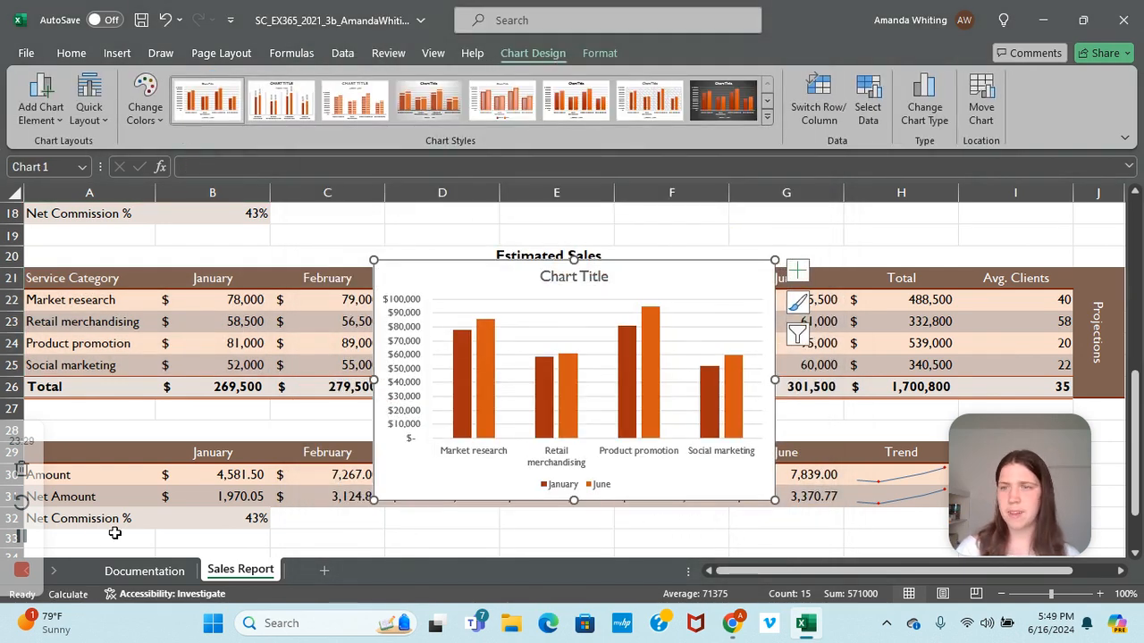
click(25, 539)
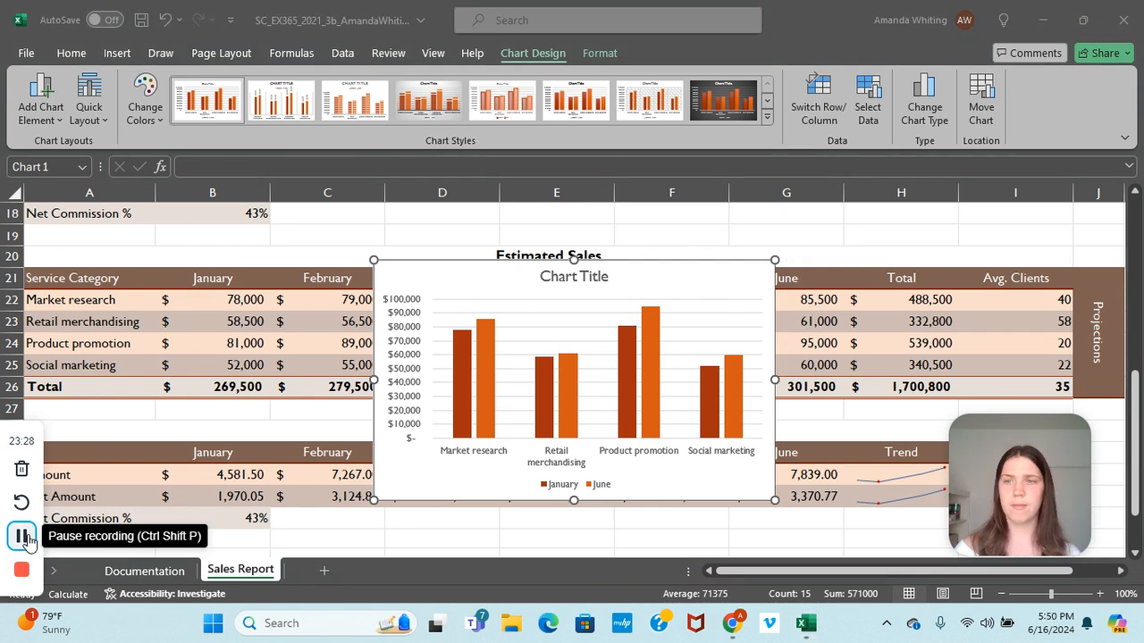
- Change the chart title to "Estimated Sales: Jan and June" and close the formatting pane
double_click(565, 279)
click(569, 279)
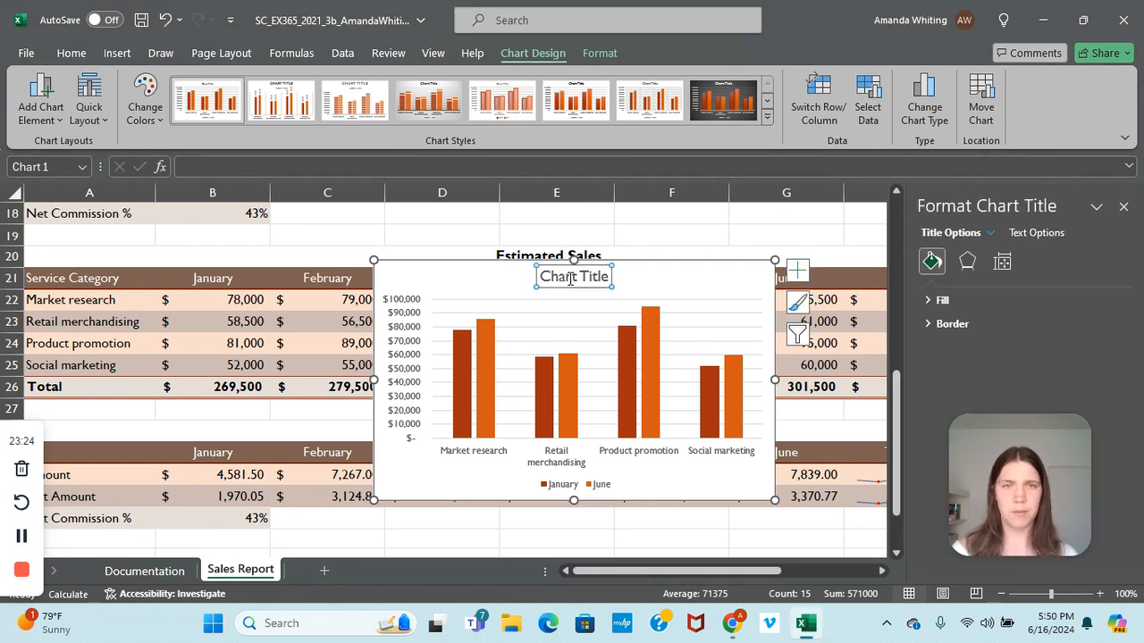
double_click(570, 279)
triple_click(570, 279)
double_click(570, 279)
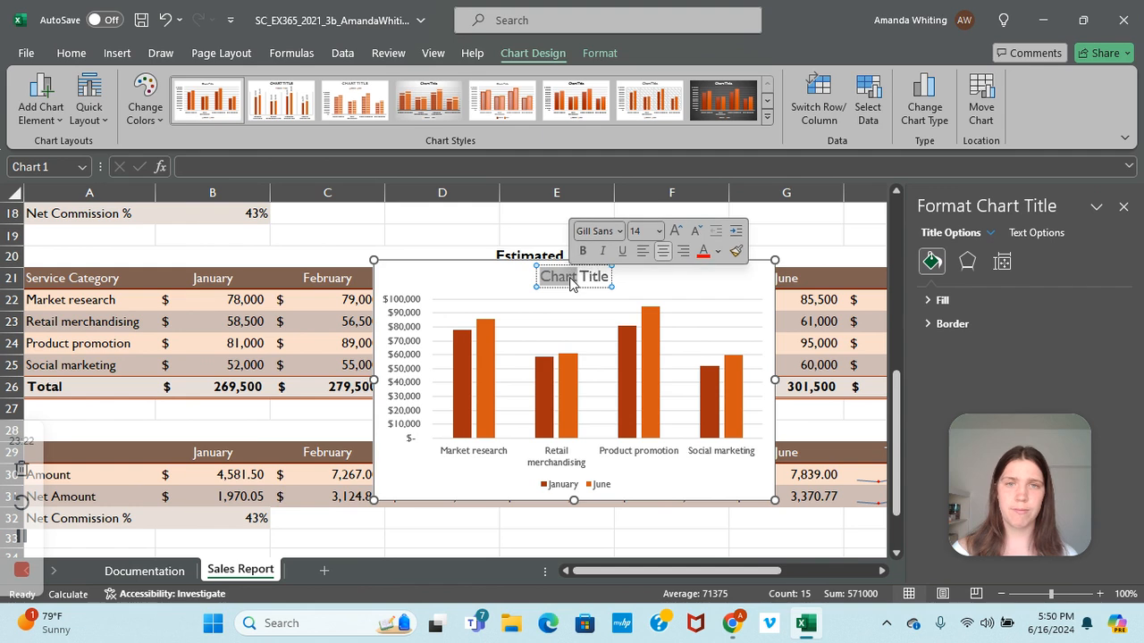
triple_click(572, 281)
key(Delete)
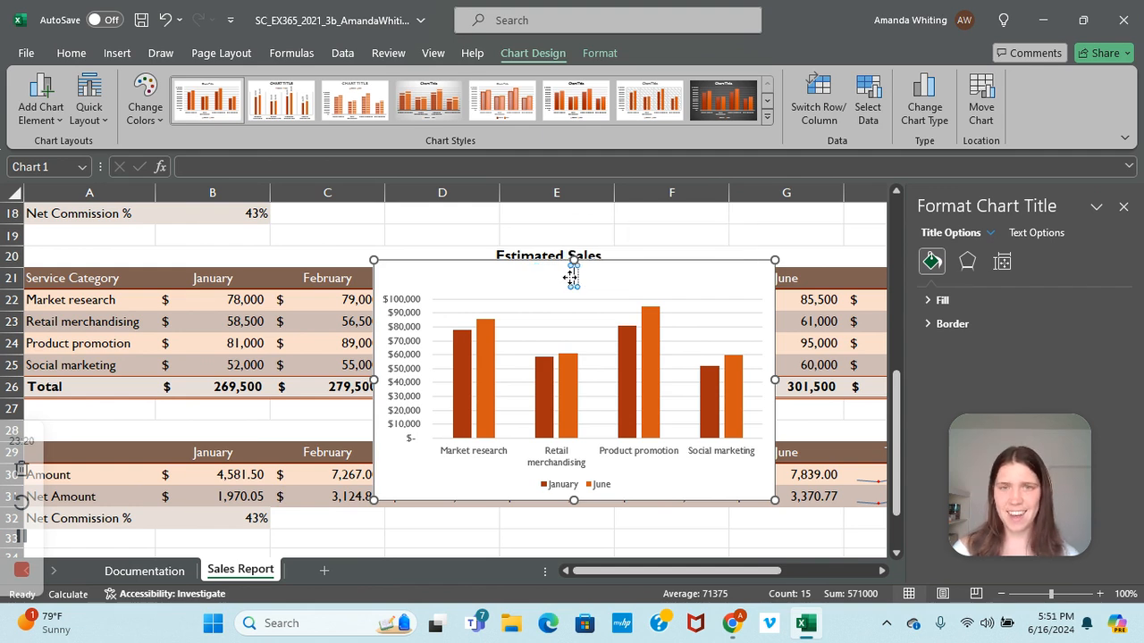
text(Est)
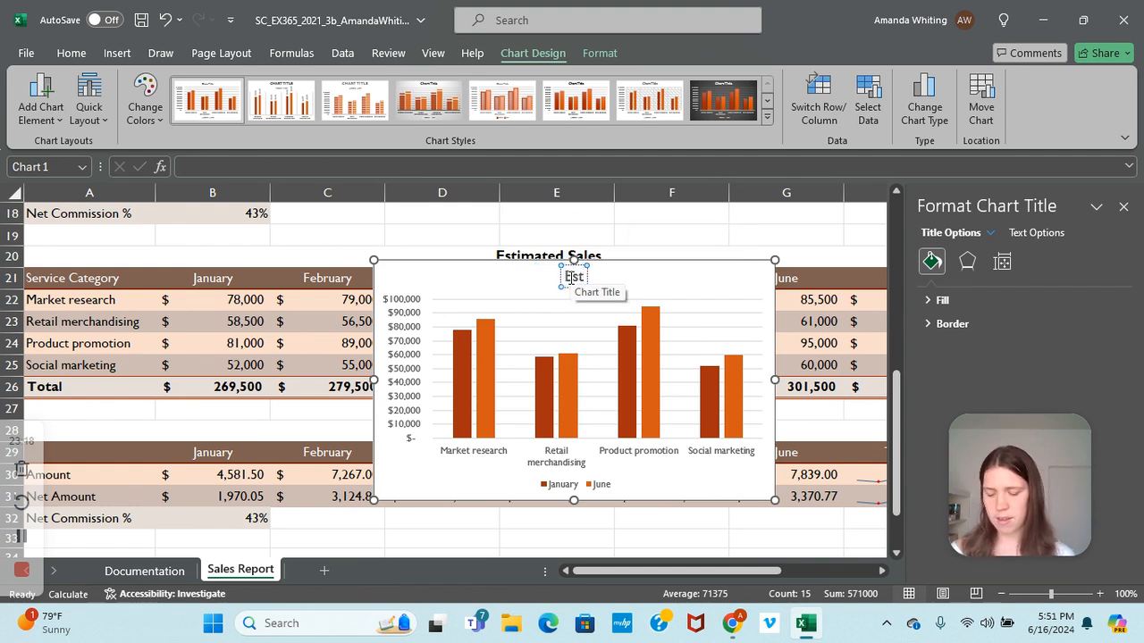
text(imated Sal)
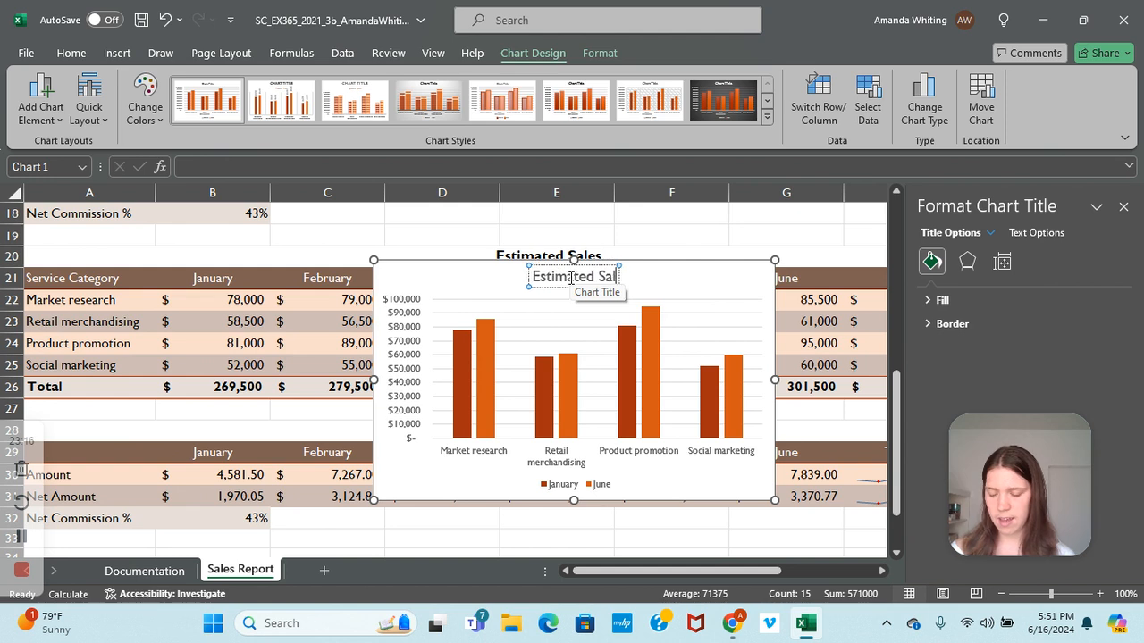
text(es: Jan)
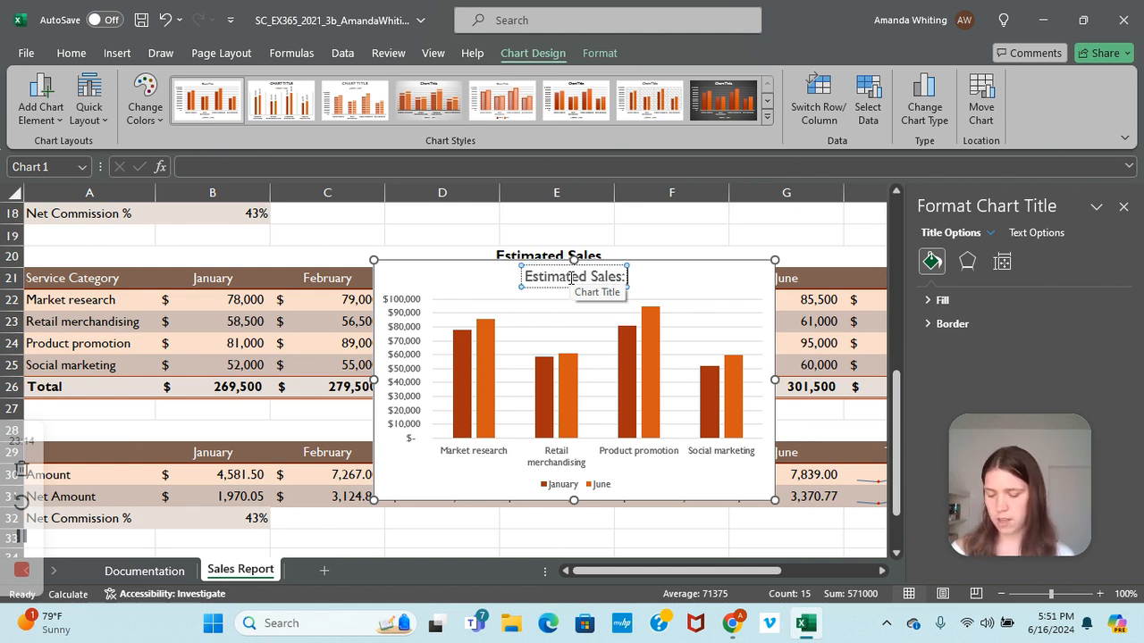
text(nd June)
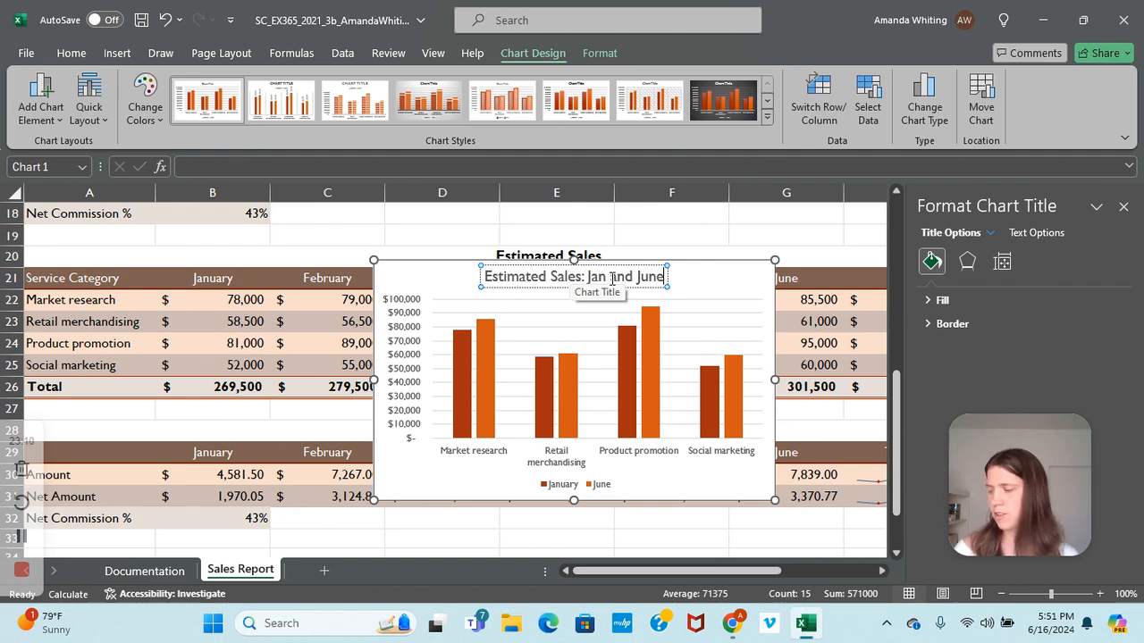
click(680, 234)
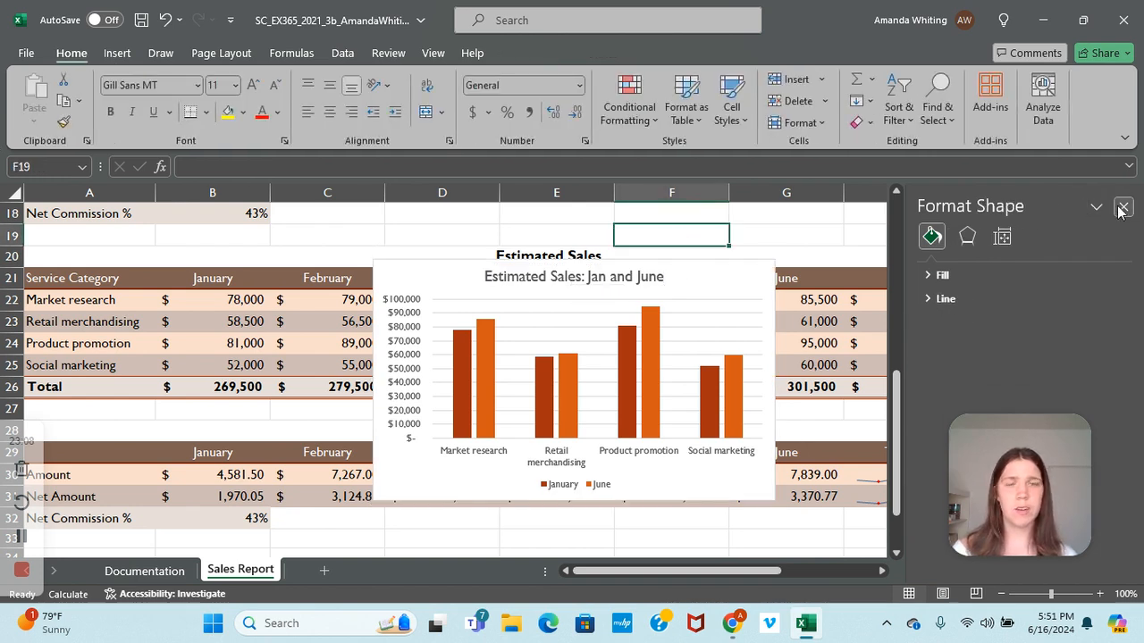
click(1123, 207)
- Move the chart below the Net Commission % row of Estimated Commissions so its upper-left corner sits in cell A33
scroll(769, 335, down, 1)
scroll(768, 335, down, 1)
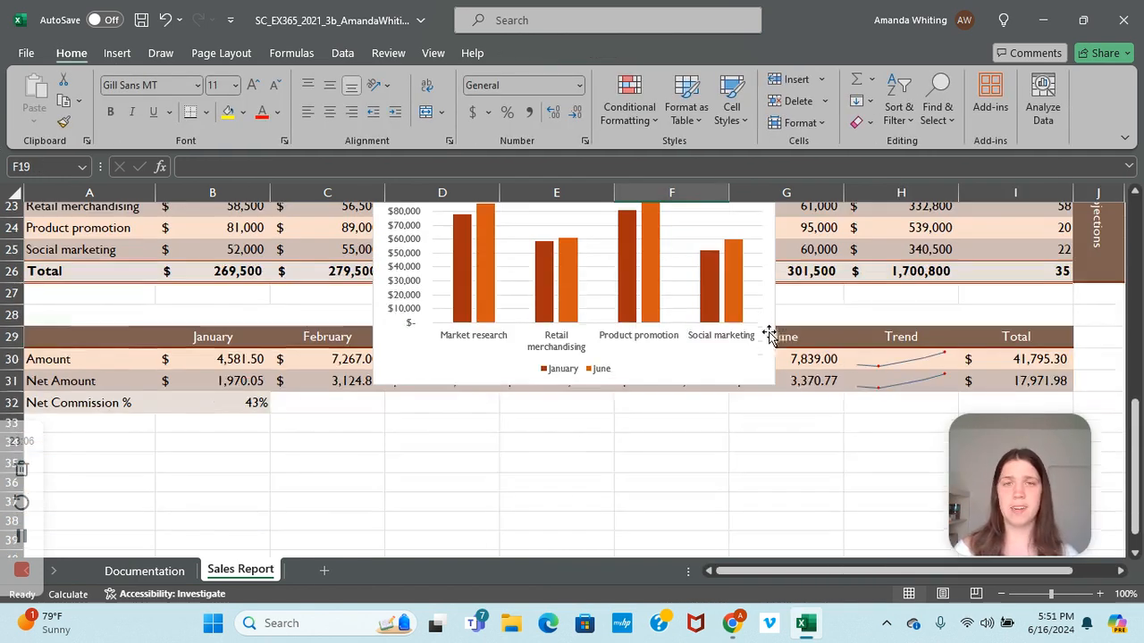
click(753, 369)
drag(752, 370, 417, 553)
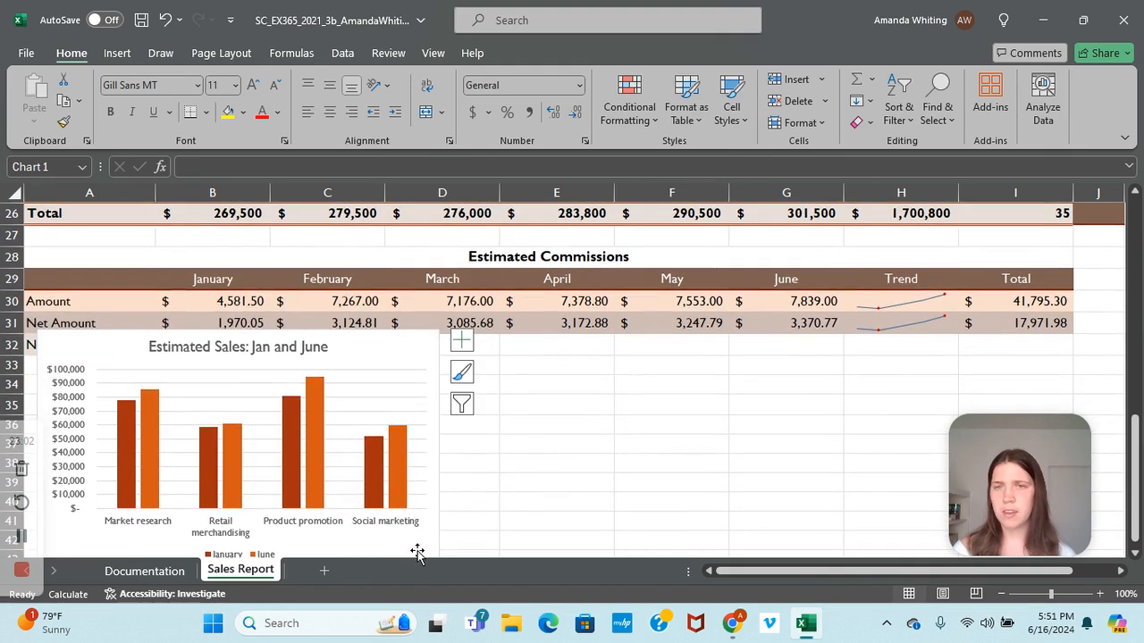
drag(362, 347, 357, 381)
- Widen the chart so its lower-right corner falls inside cell E45
scroll(523, 384, down, 3)
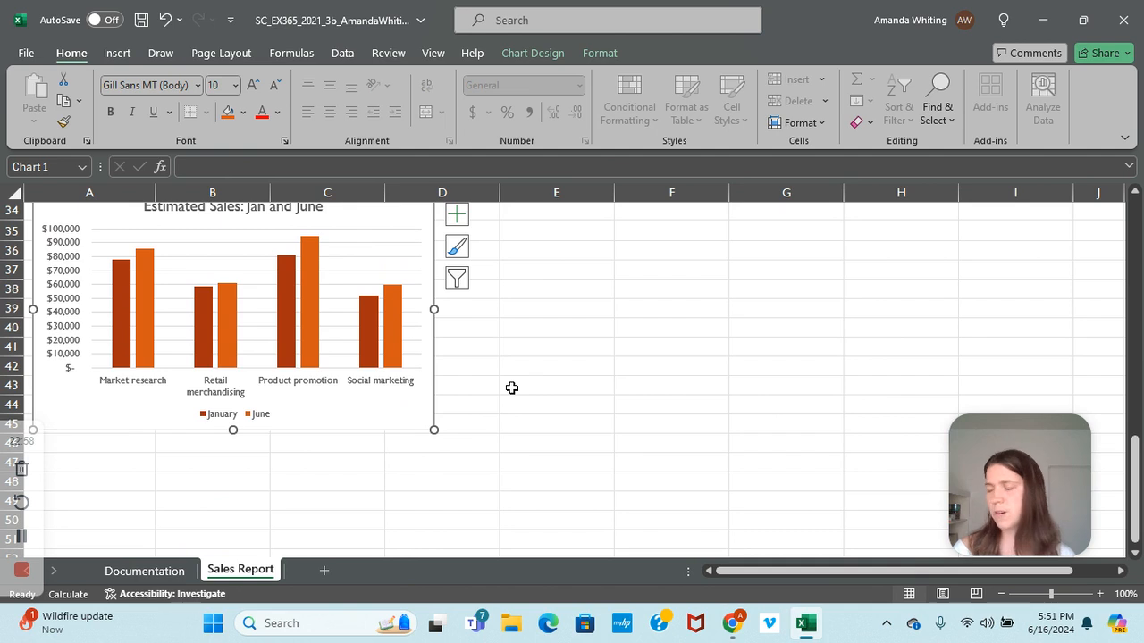
scroll(447, 375, down, 1)
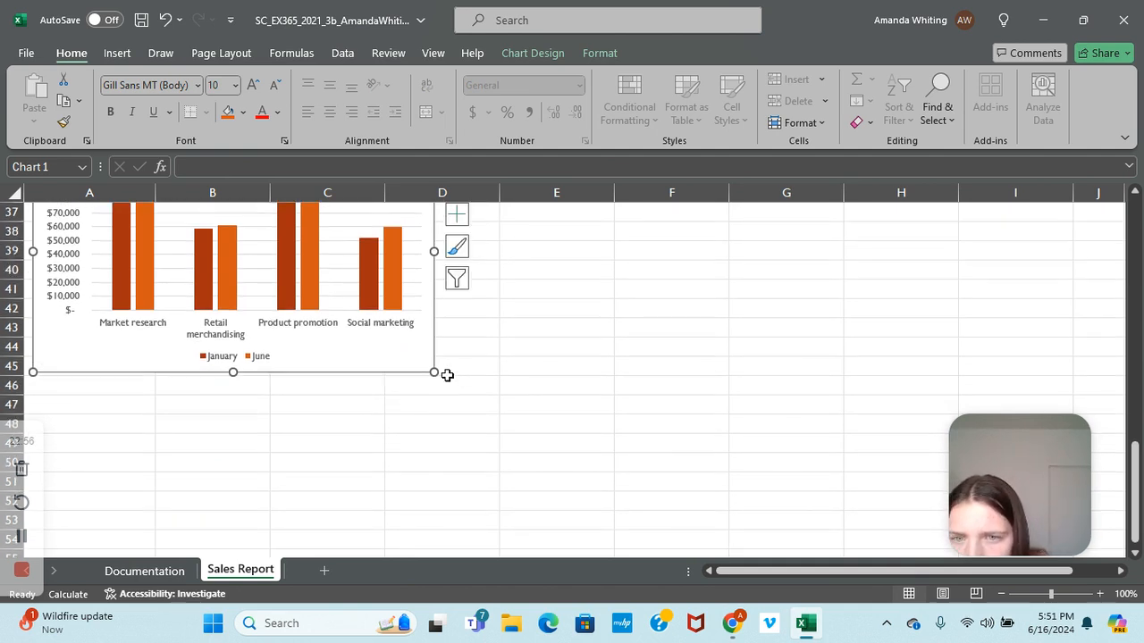
drag(435, 372, 604, 368)
scroll(602, 375, up, 3)
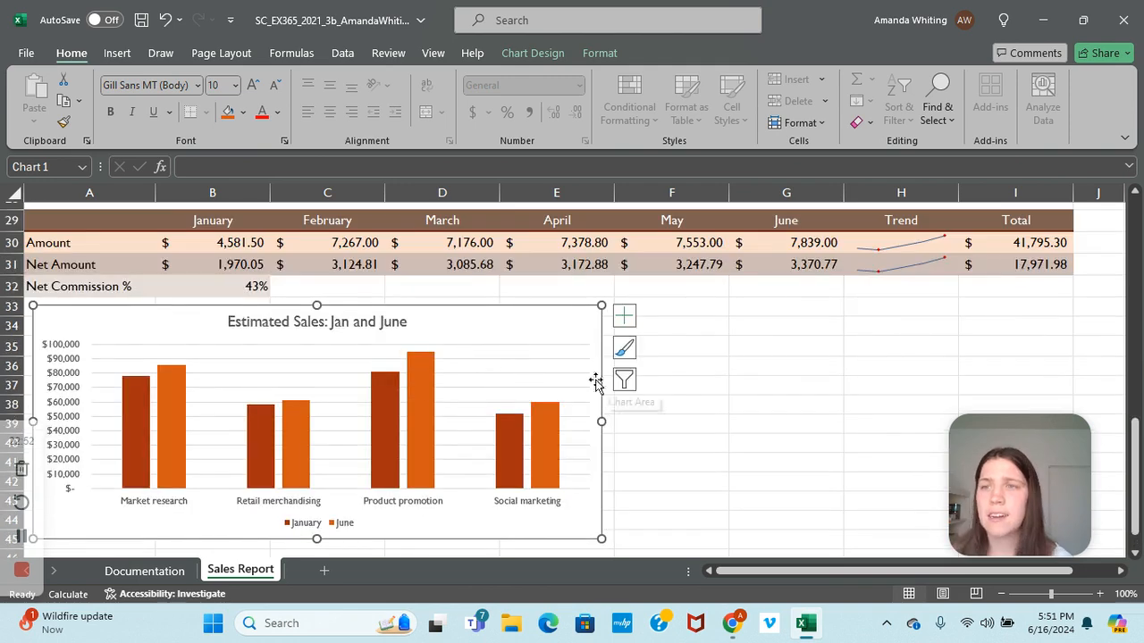
scroll(674, 366, down, 2)
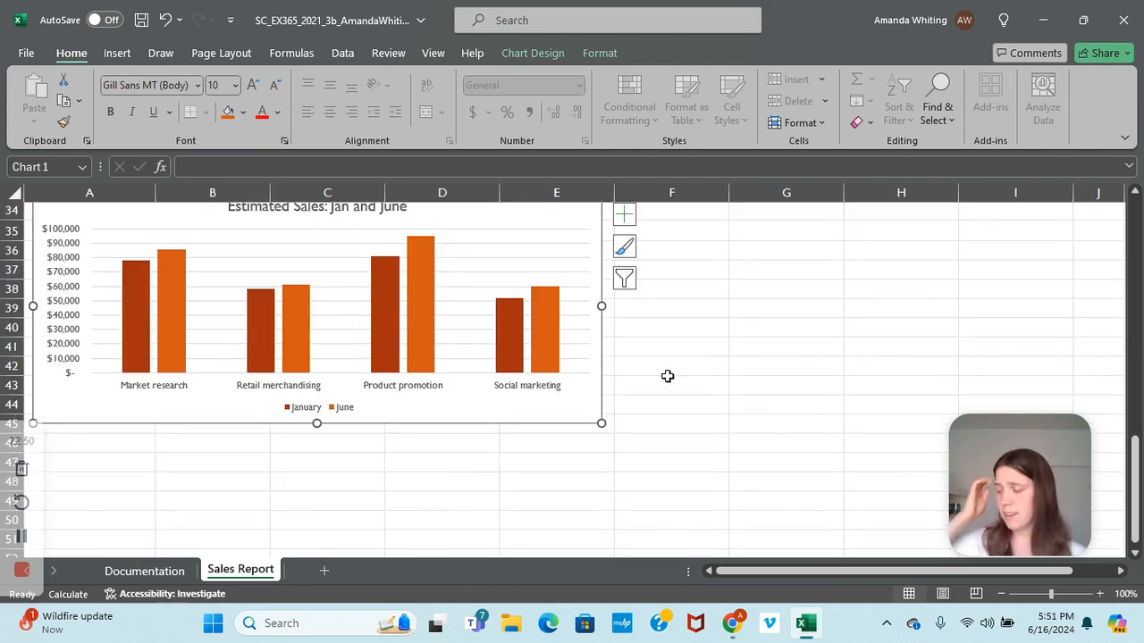
scroll(461, 323, up, 2)
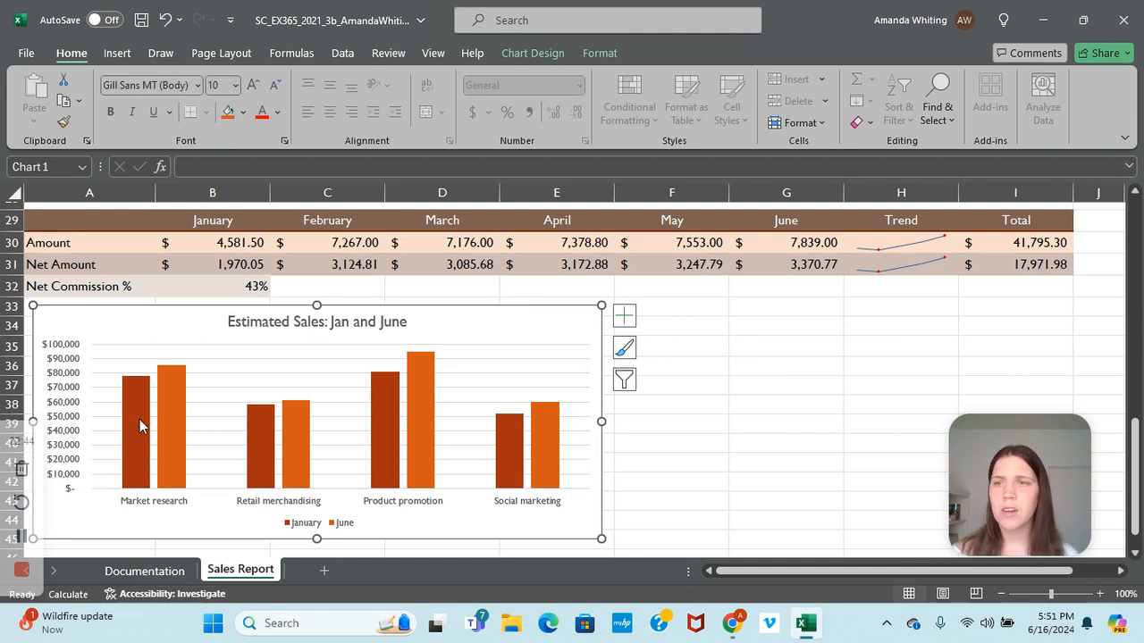
click(22, 534)
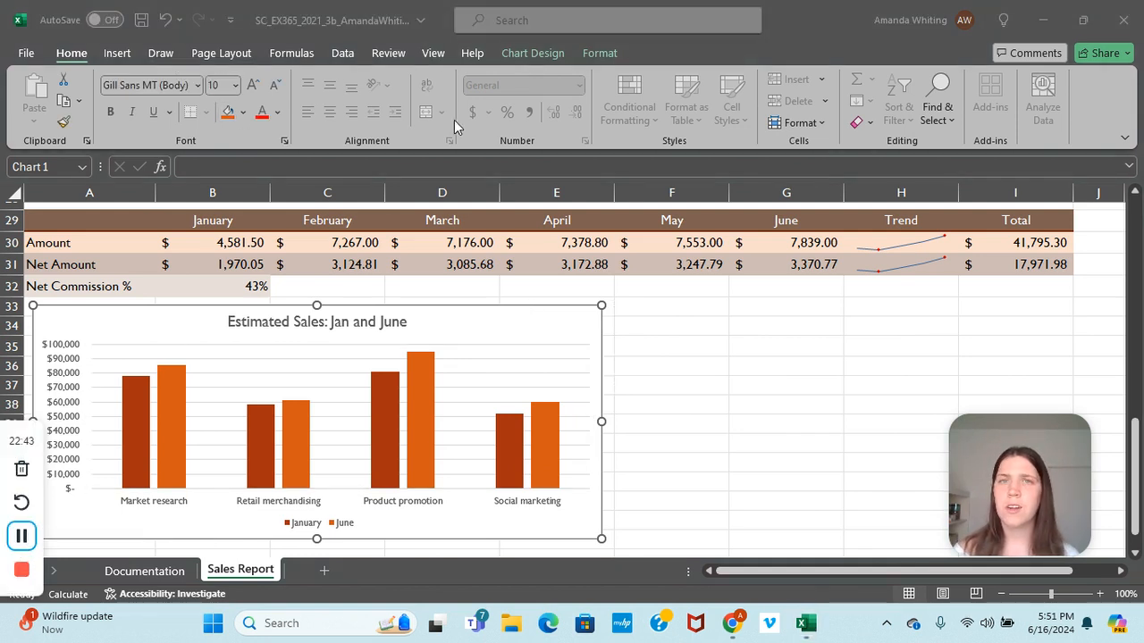
- Apply the quick layout that gives the chart a data table with legend keys and a vertical axis title
click(529, 53)
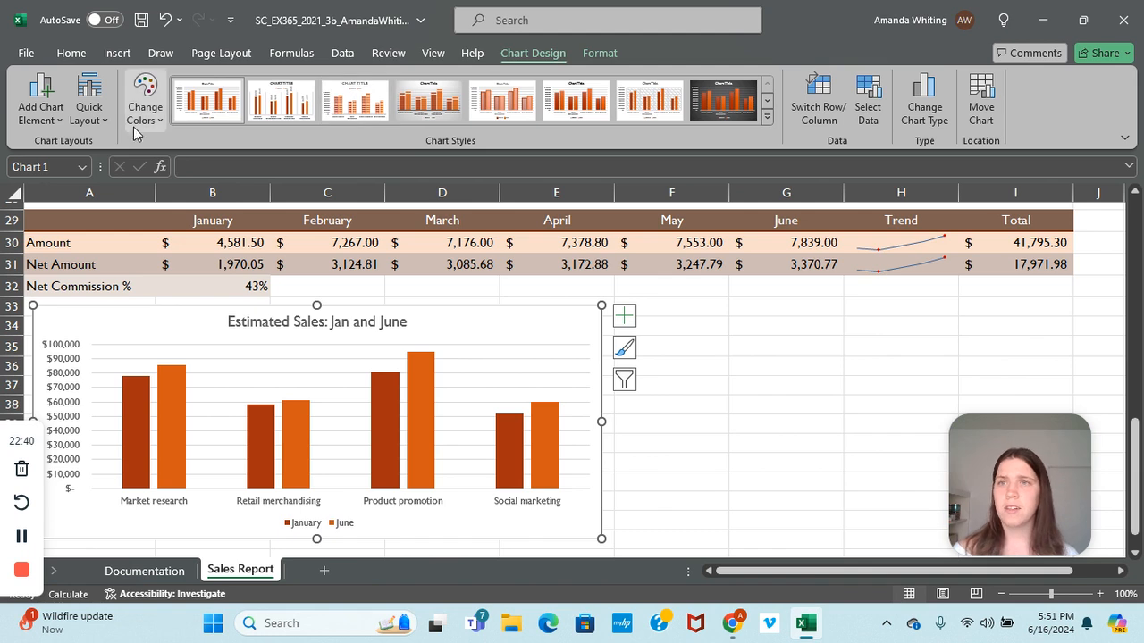
click(89, 106)
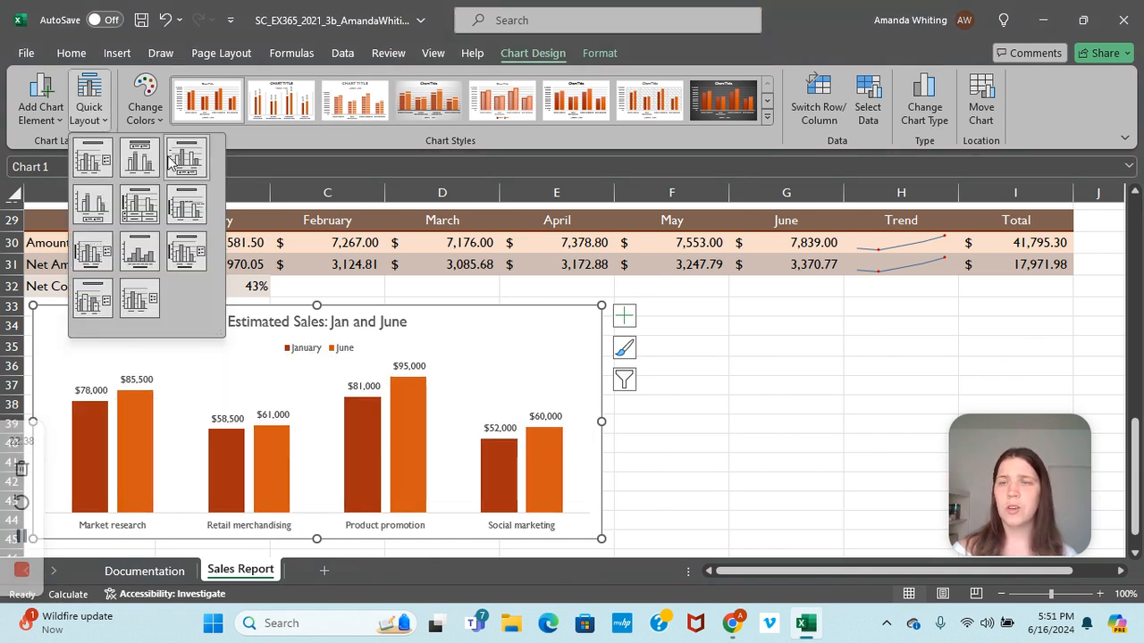
click(135, 205)
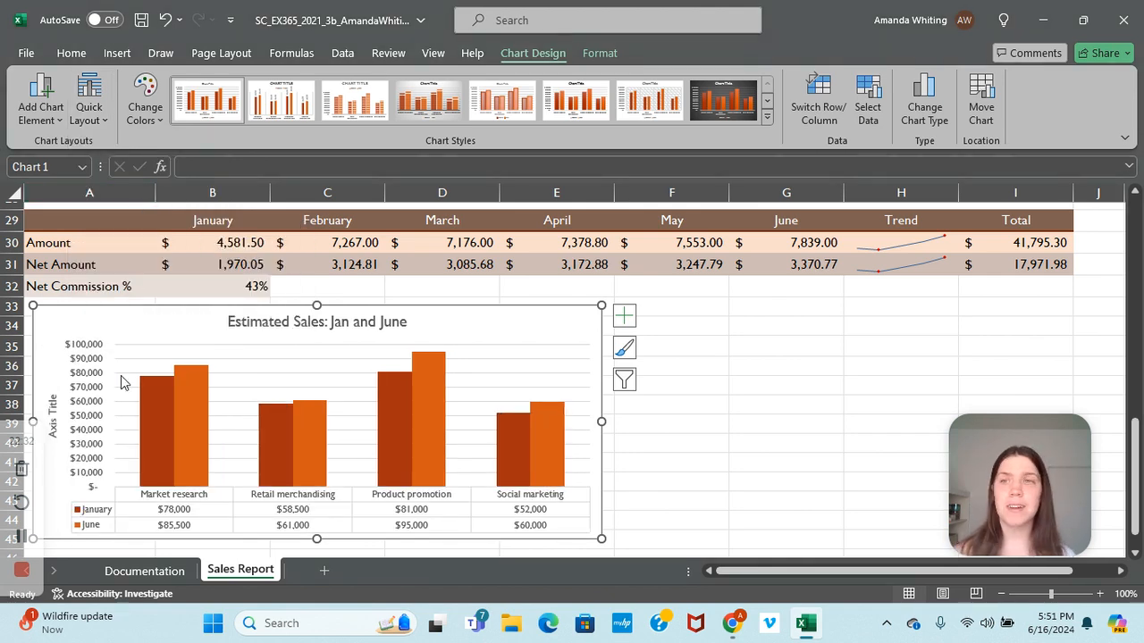
click(19, 540)
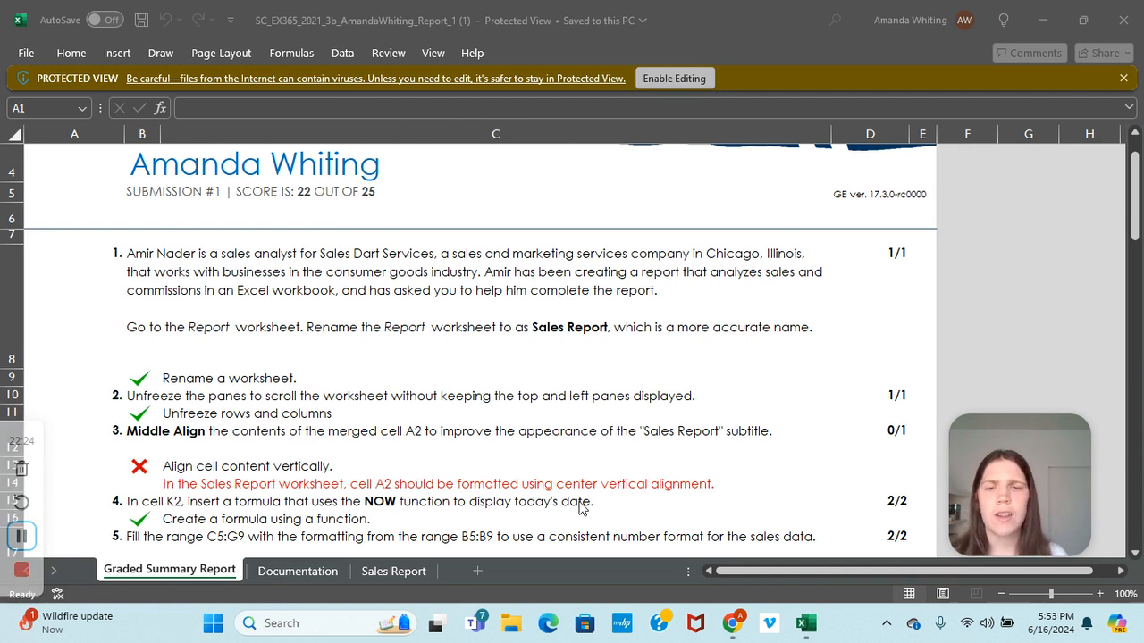
- Show the Sales Report sheet of the graded report workbook and enable editing for the file
click(409, 576)
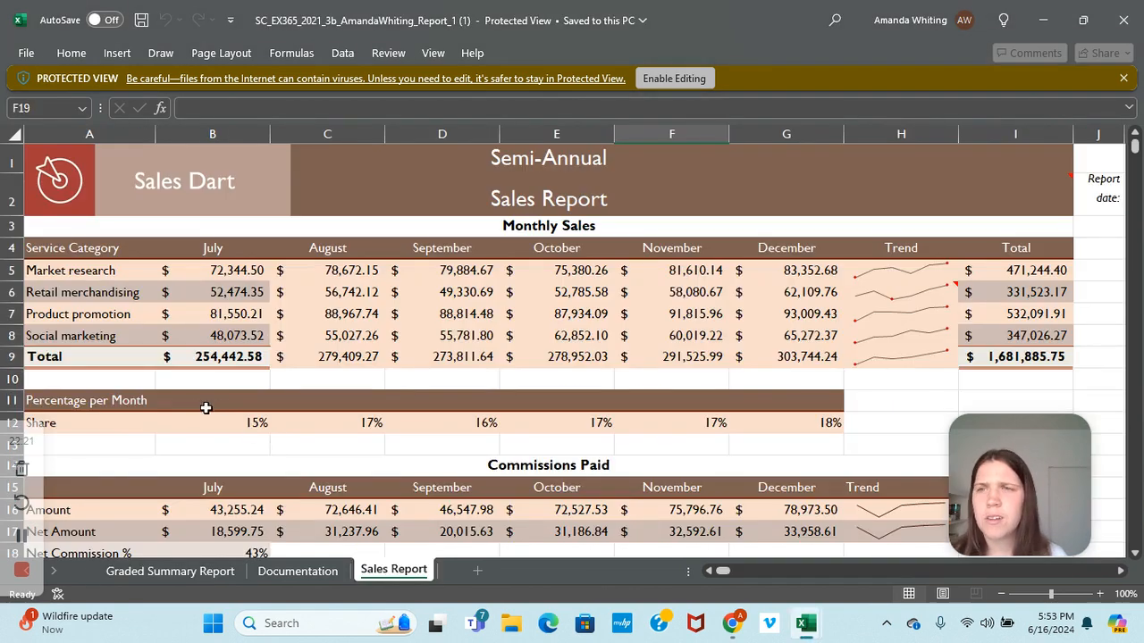
click(84, 165)
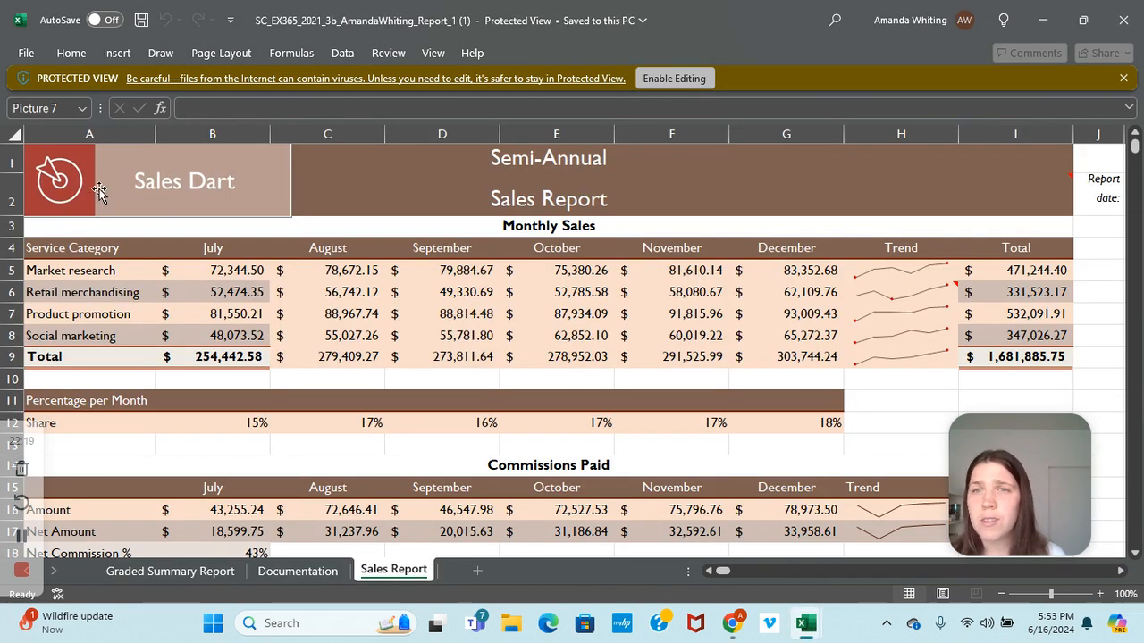
click(674, 78)
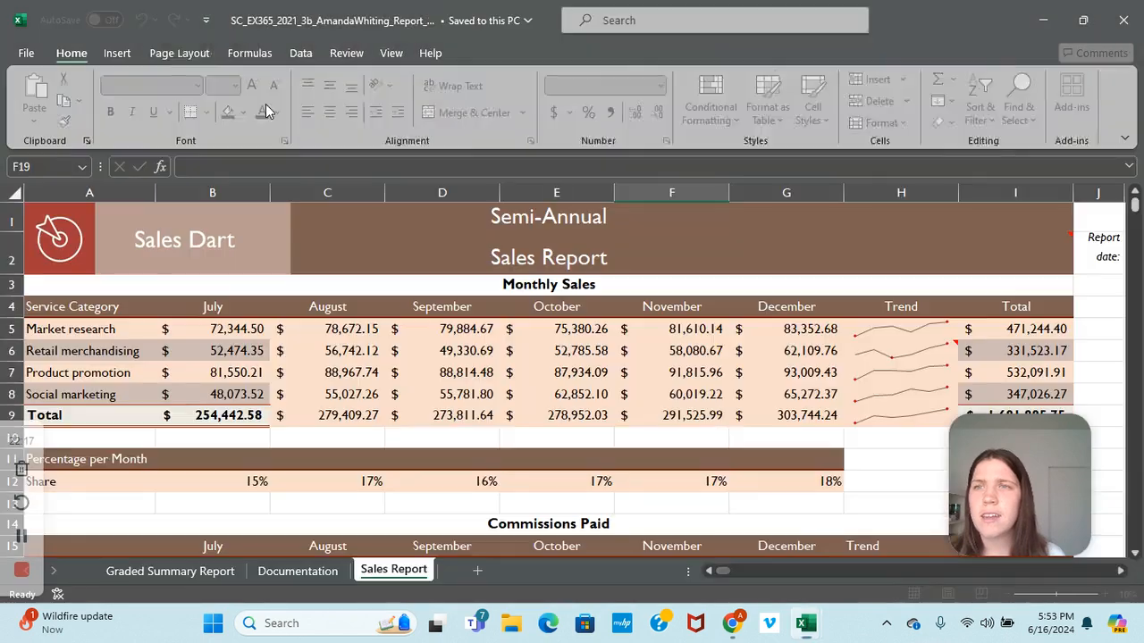
click(132, 225)
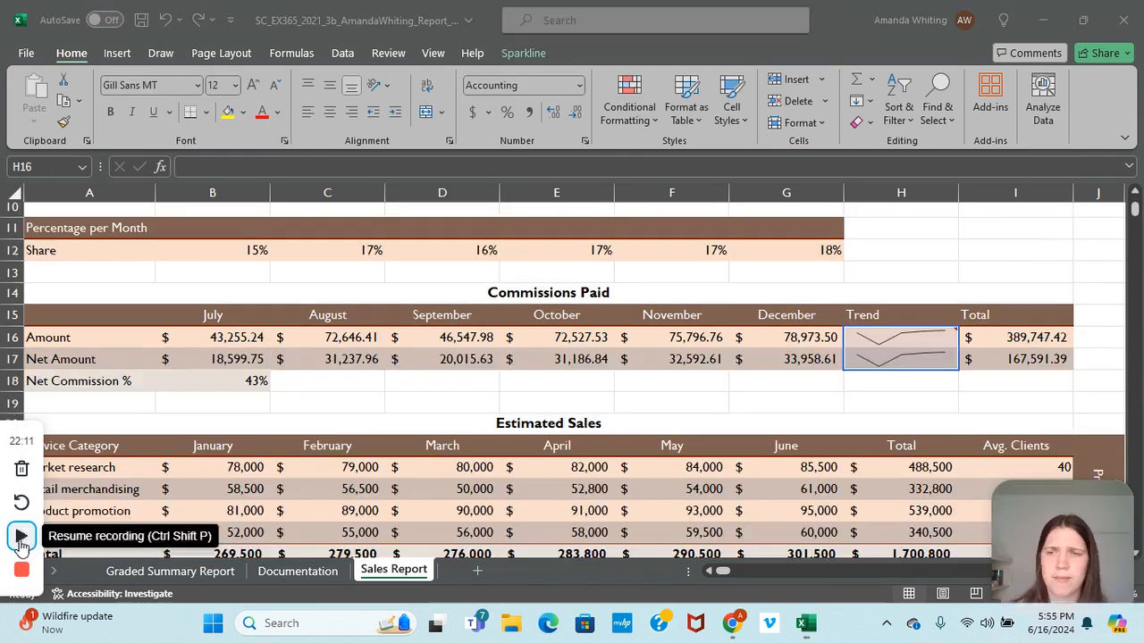
click(21, 536)
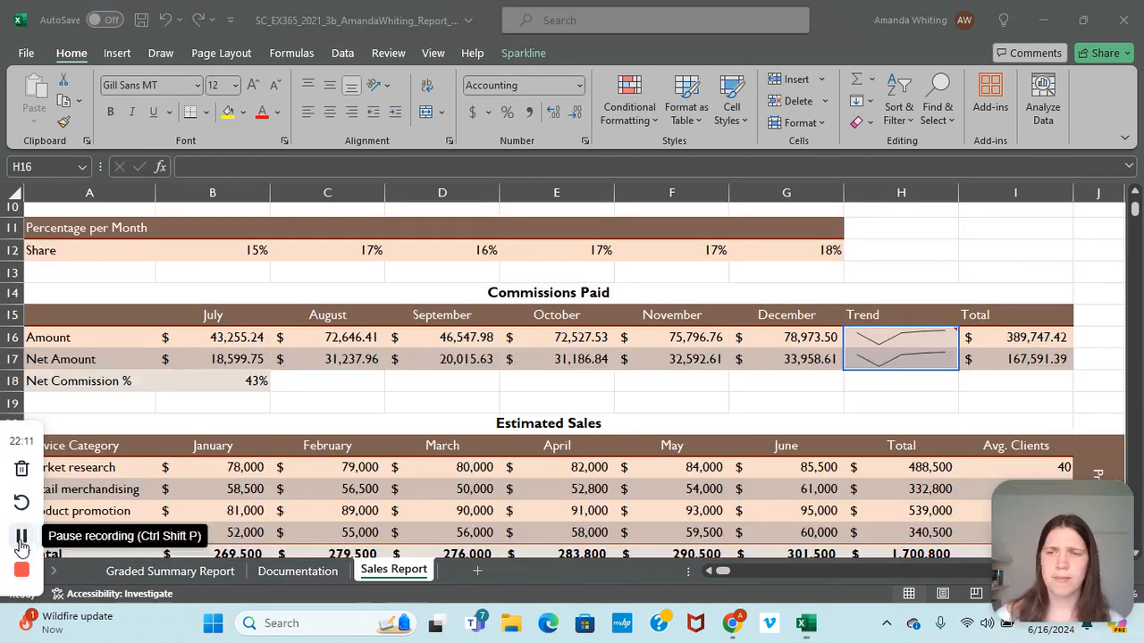
- Place the floating Sales Dart logo picture inside cell A1 of the Sales Report sheet
scroll(131, 476, up, 3)
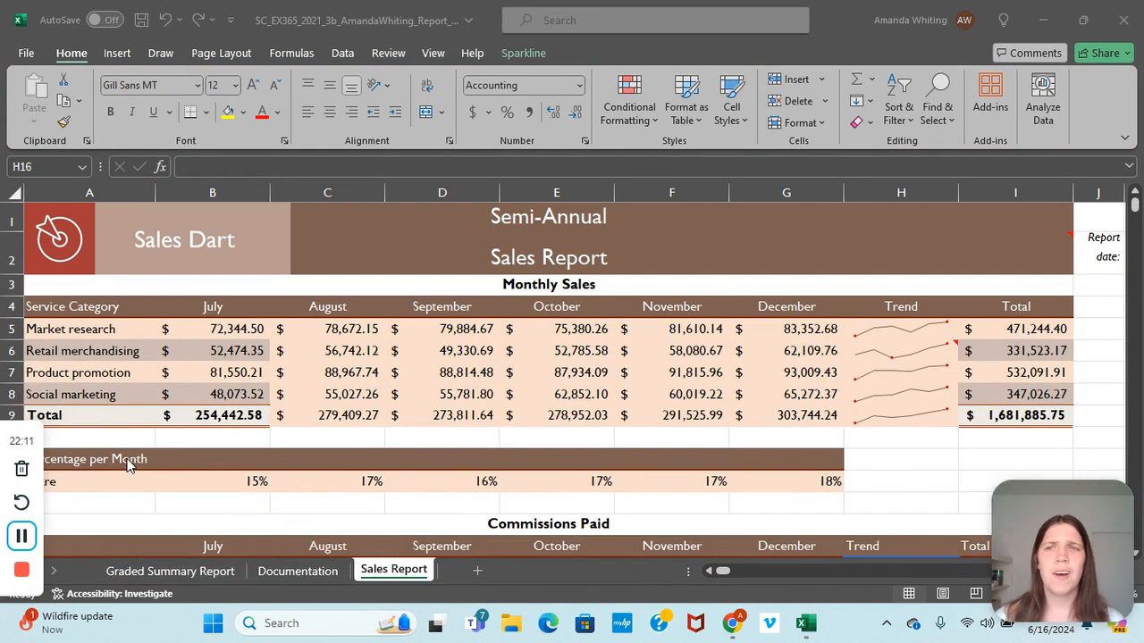
click(84, 230)
click(313, 218)
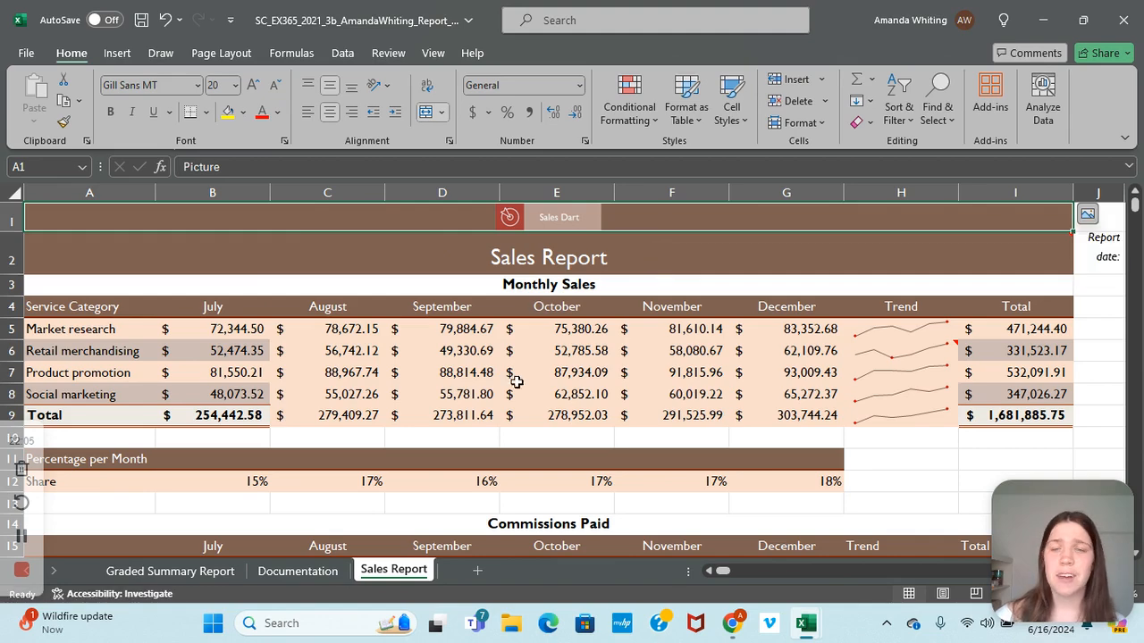
- Select the Commissions Paid trend sparkline in cell H16 and read its grading note in full
scroll(559, 441, down, 3)
click(908, 355)
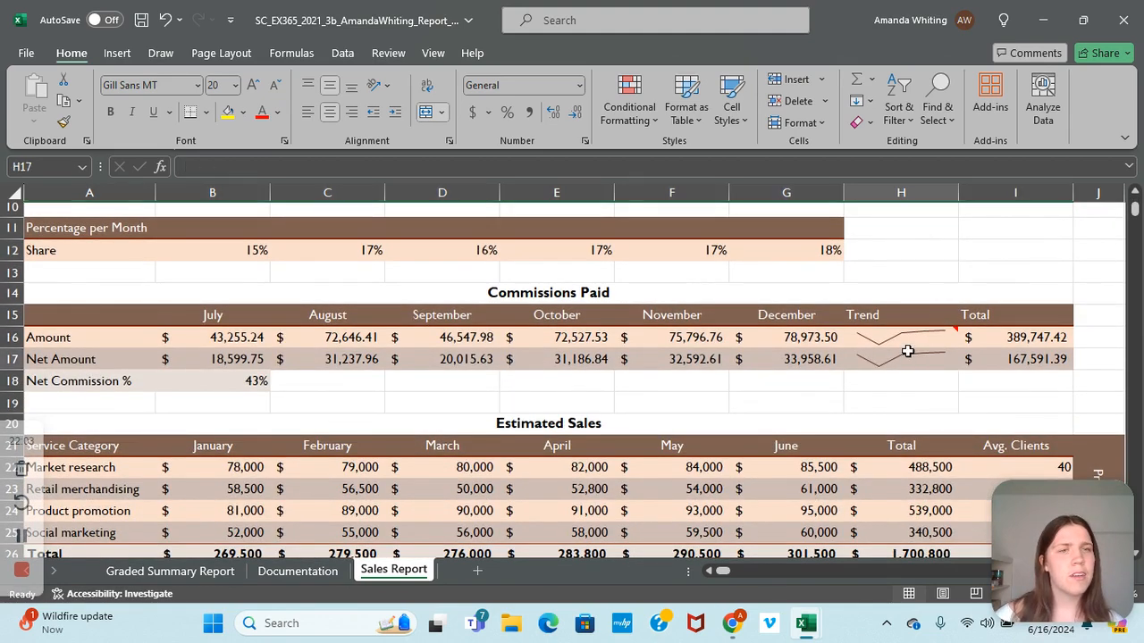
click(922, 337)
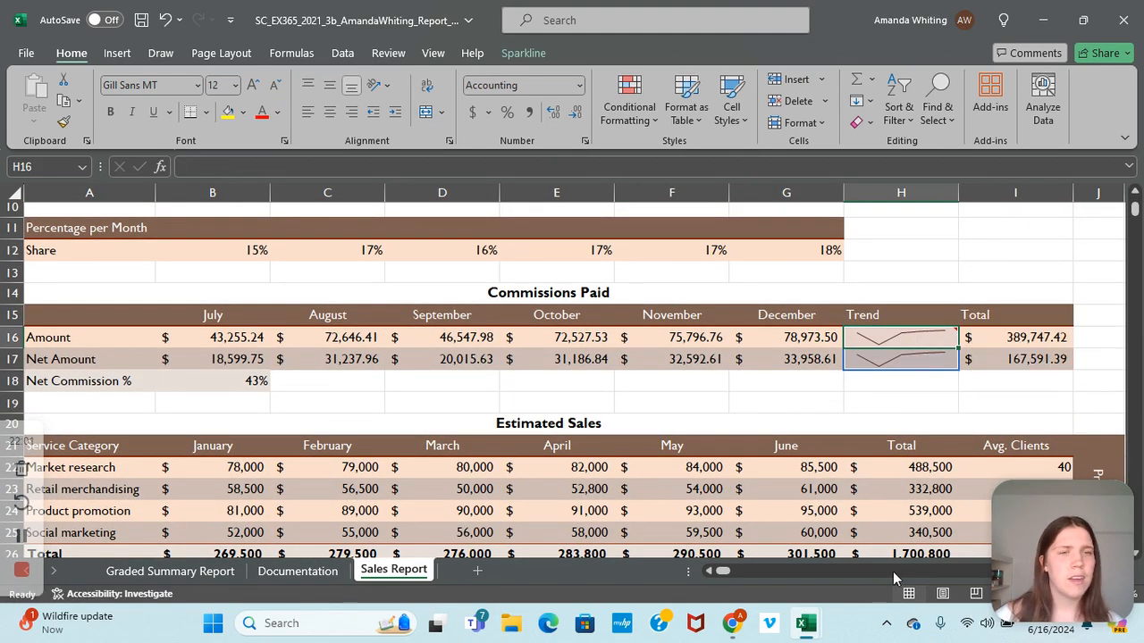
drag(728, 573, 730, 573)
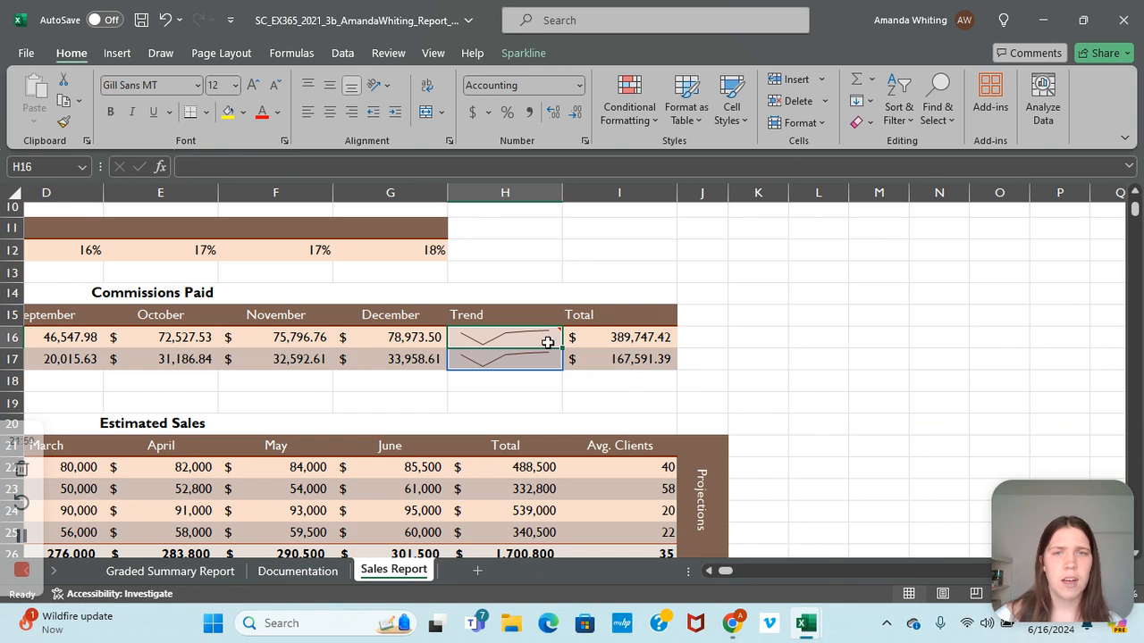
mouse_move(542, 341)
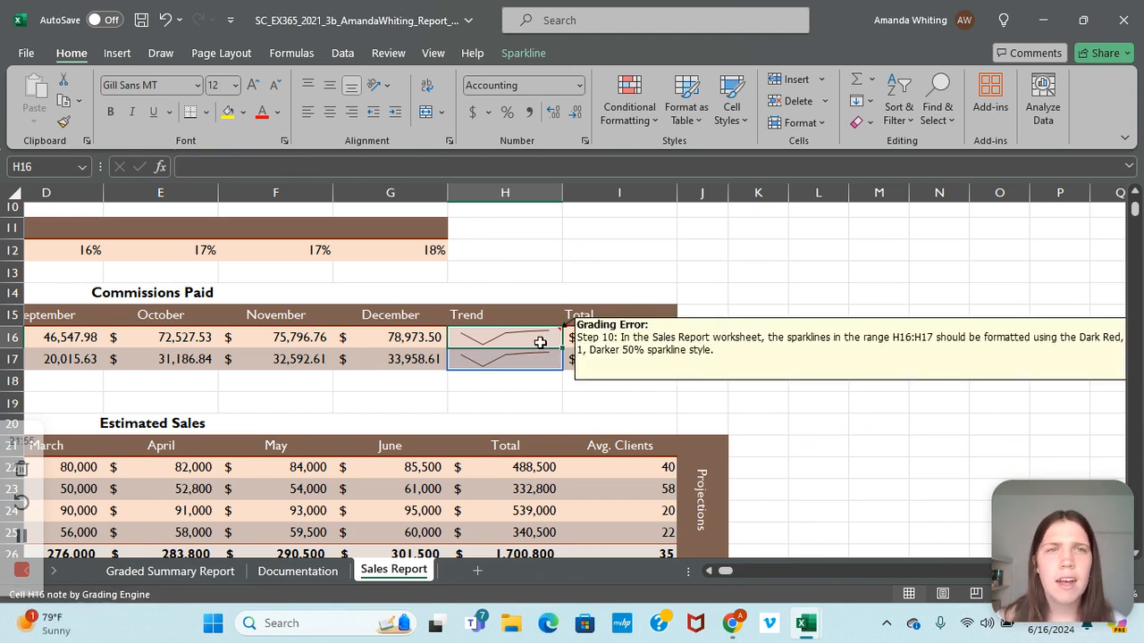
click(116, 53)
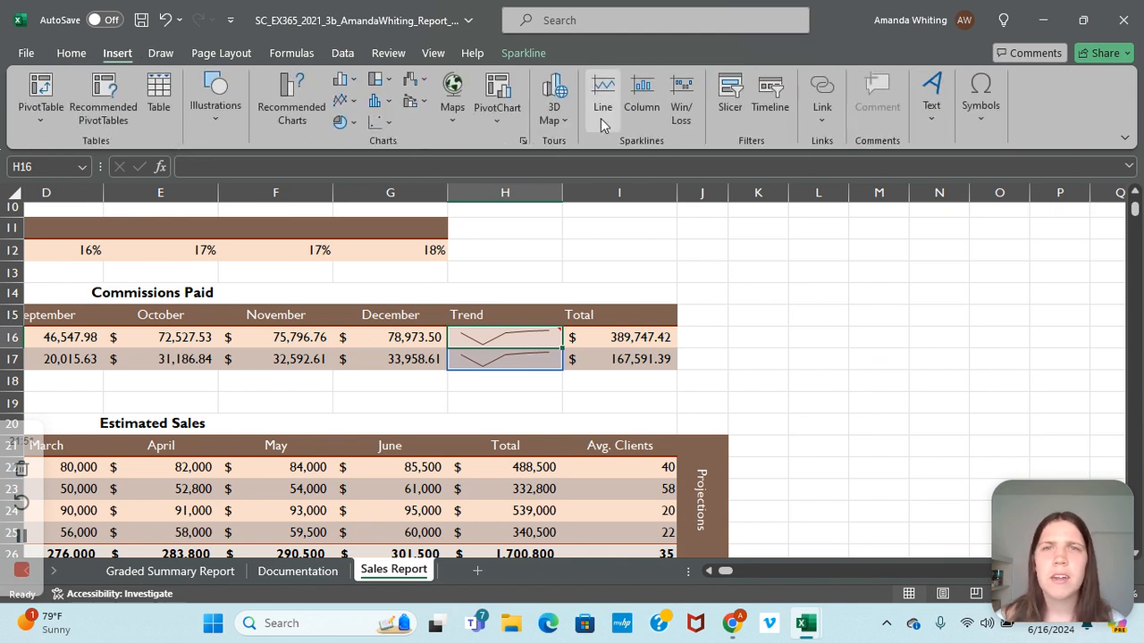
right_click(498, 340)
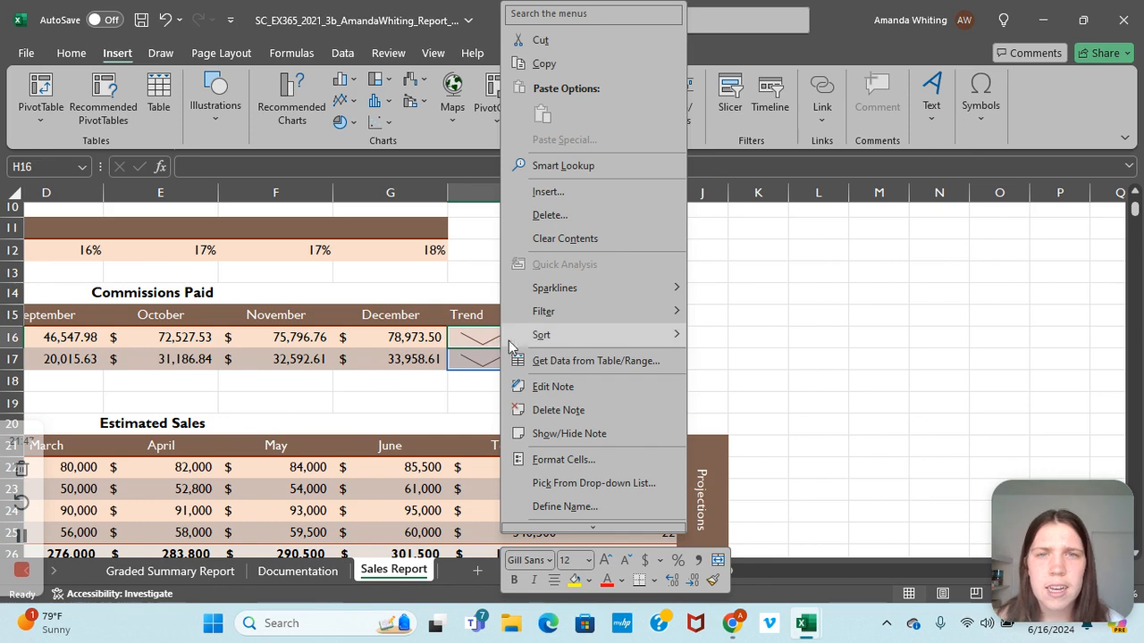
click(561, 459)
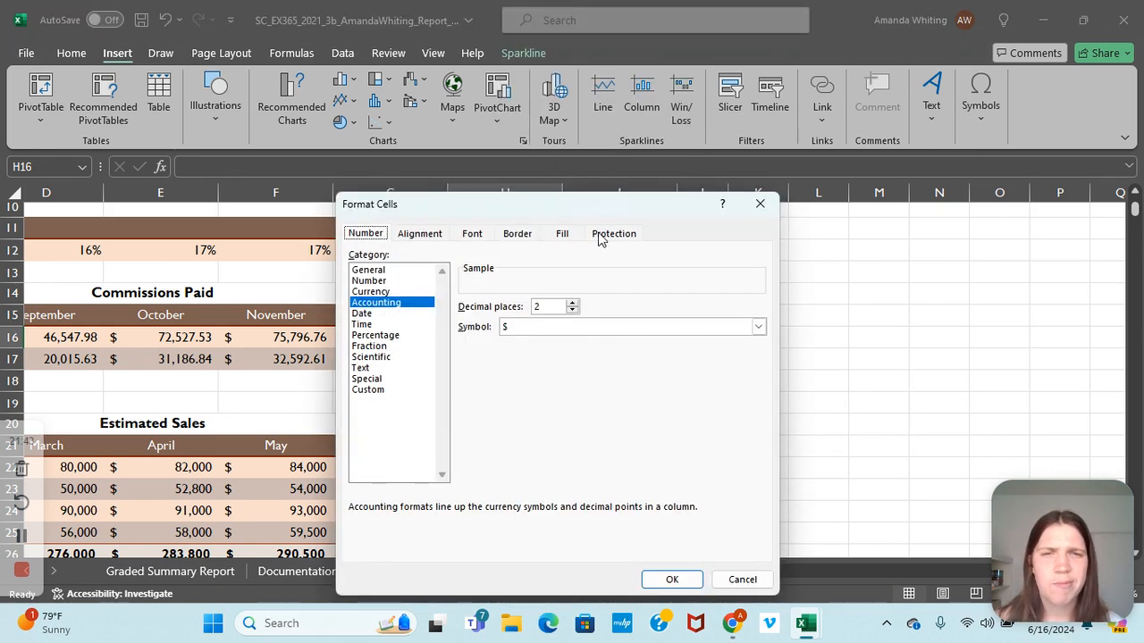
click(760, 204)
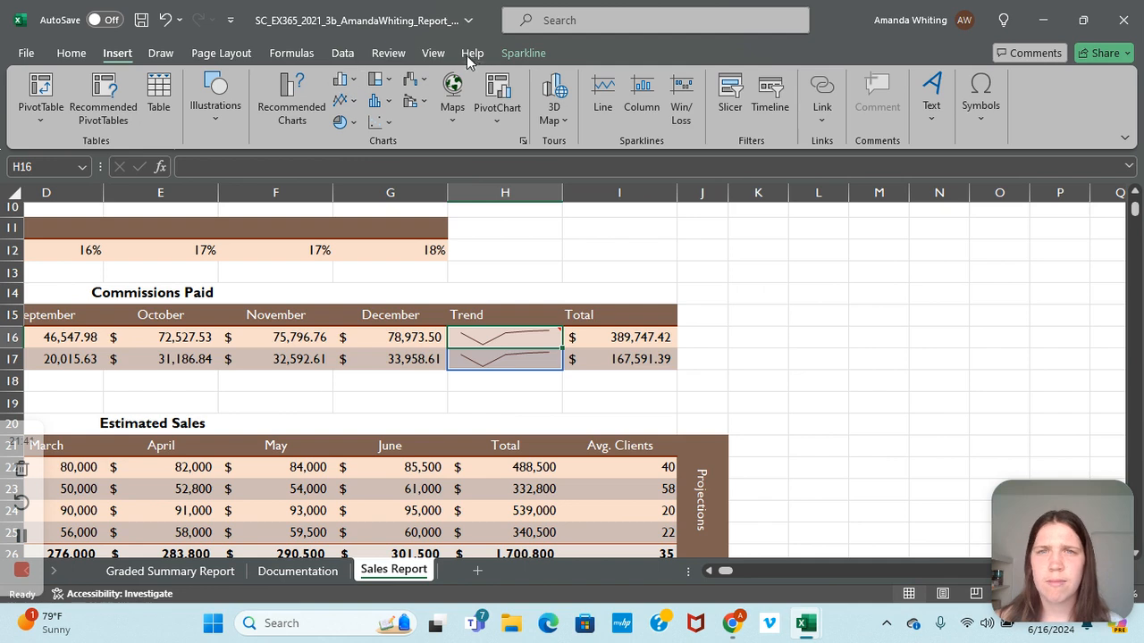
- Recolor the sparklines in H16:H17 with Dark Red, Accent 1, Darker 50% and recheck the grading note on H16
click(528, 56)
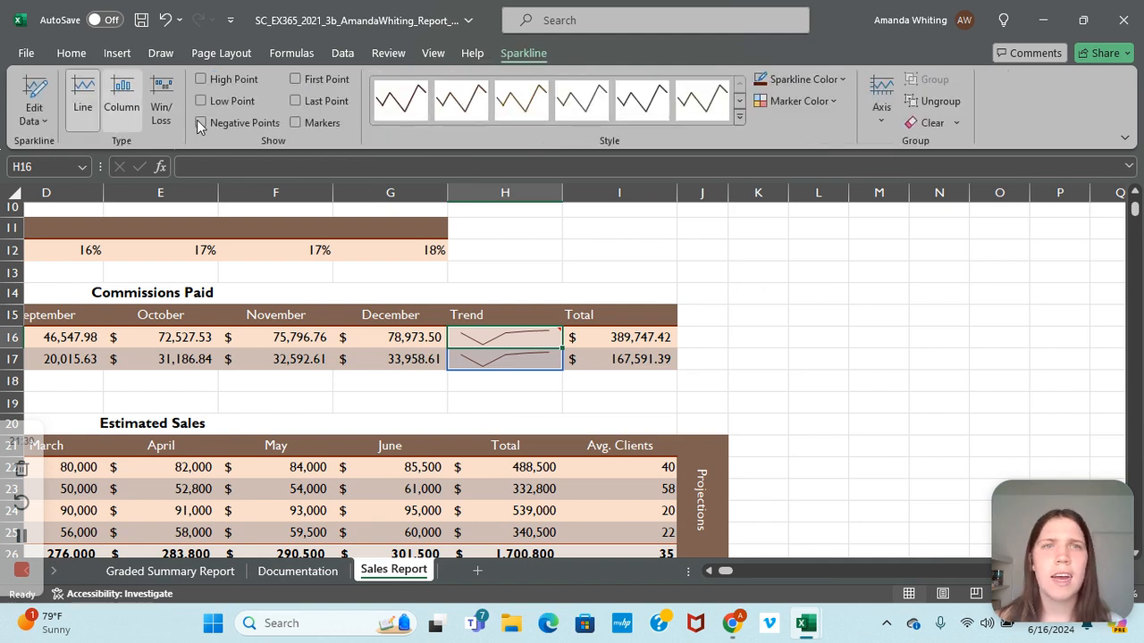
click(789, 84)
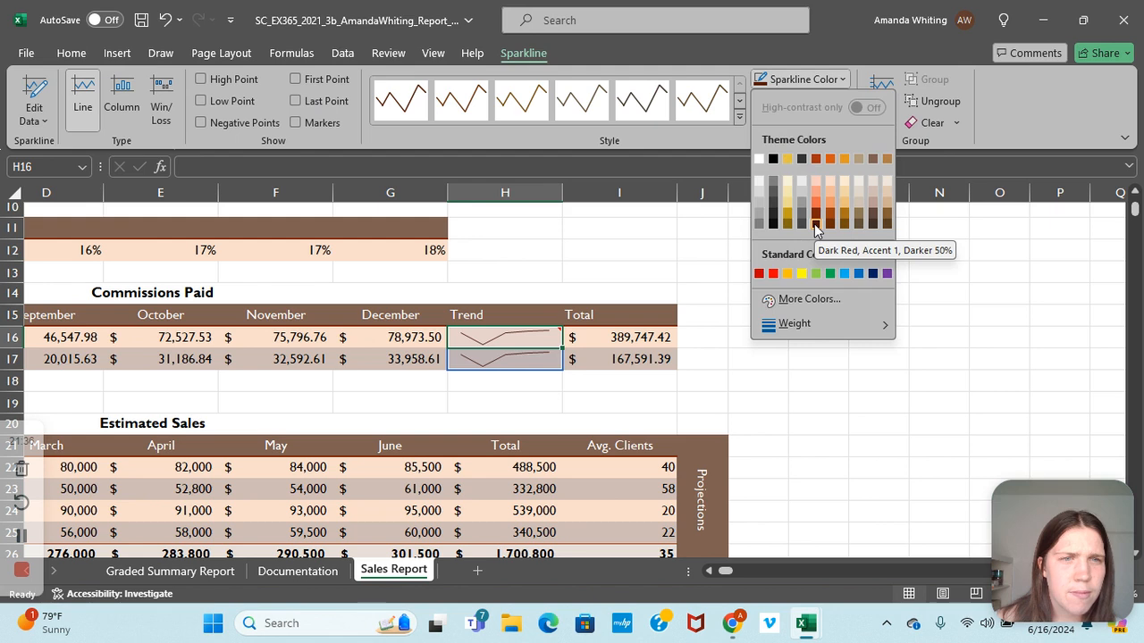
click(814, 223)
click(808, 83)
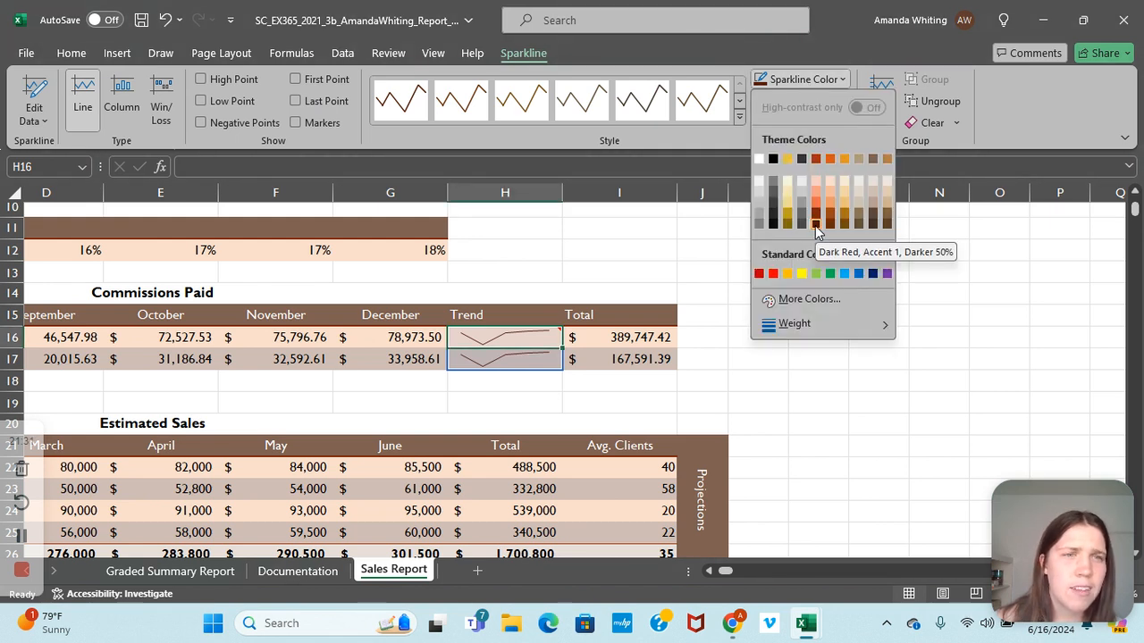
click(814, 225)
mouse_move(527, 339)
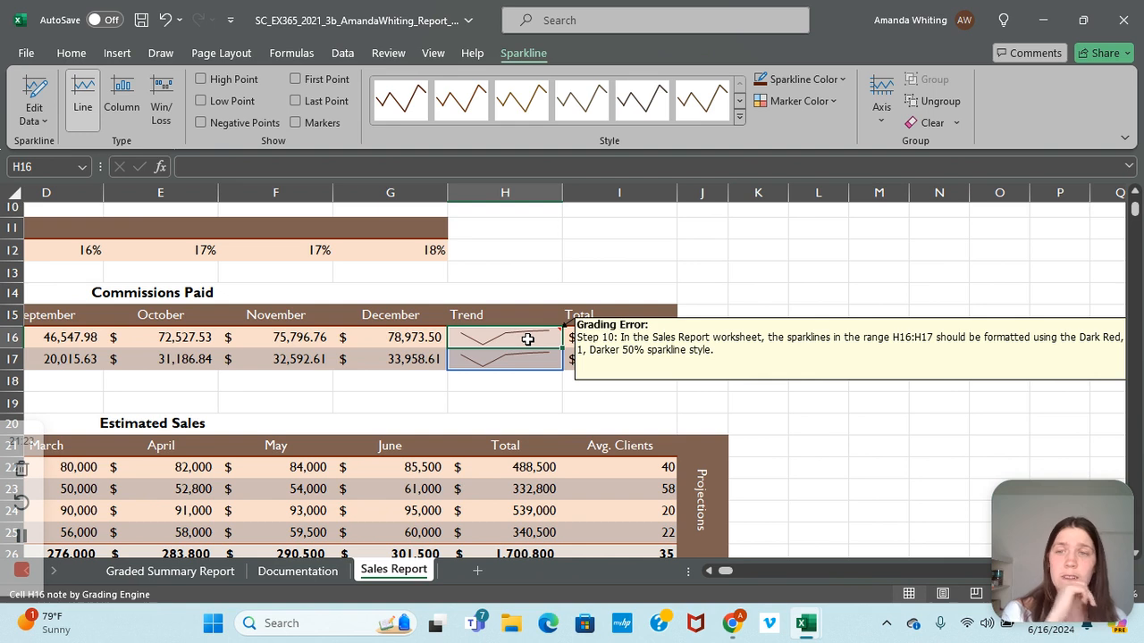
click(25, 539)
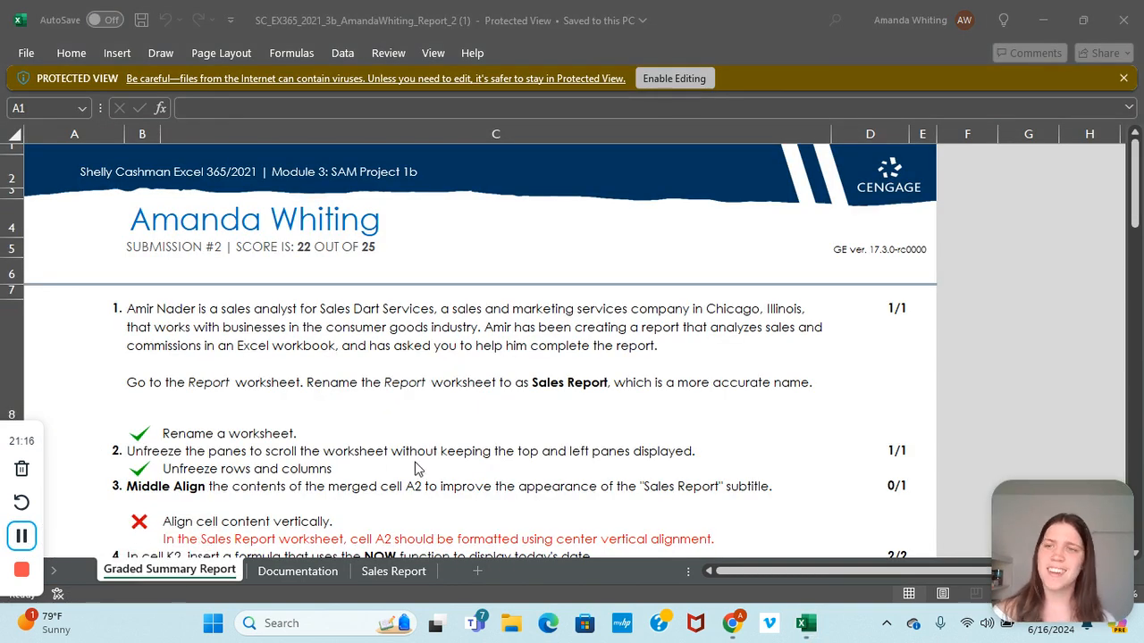